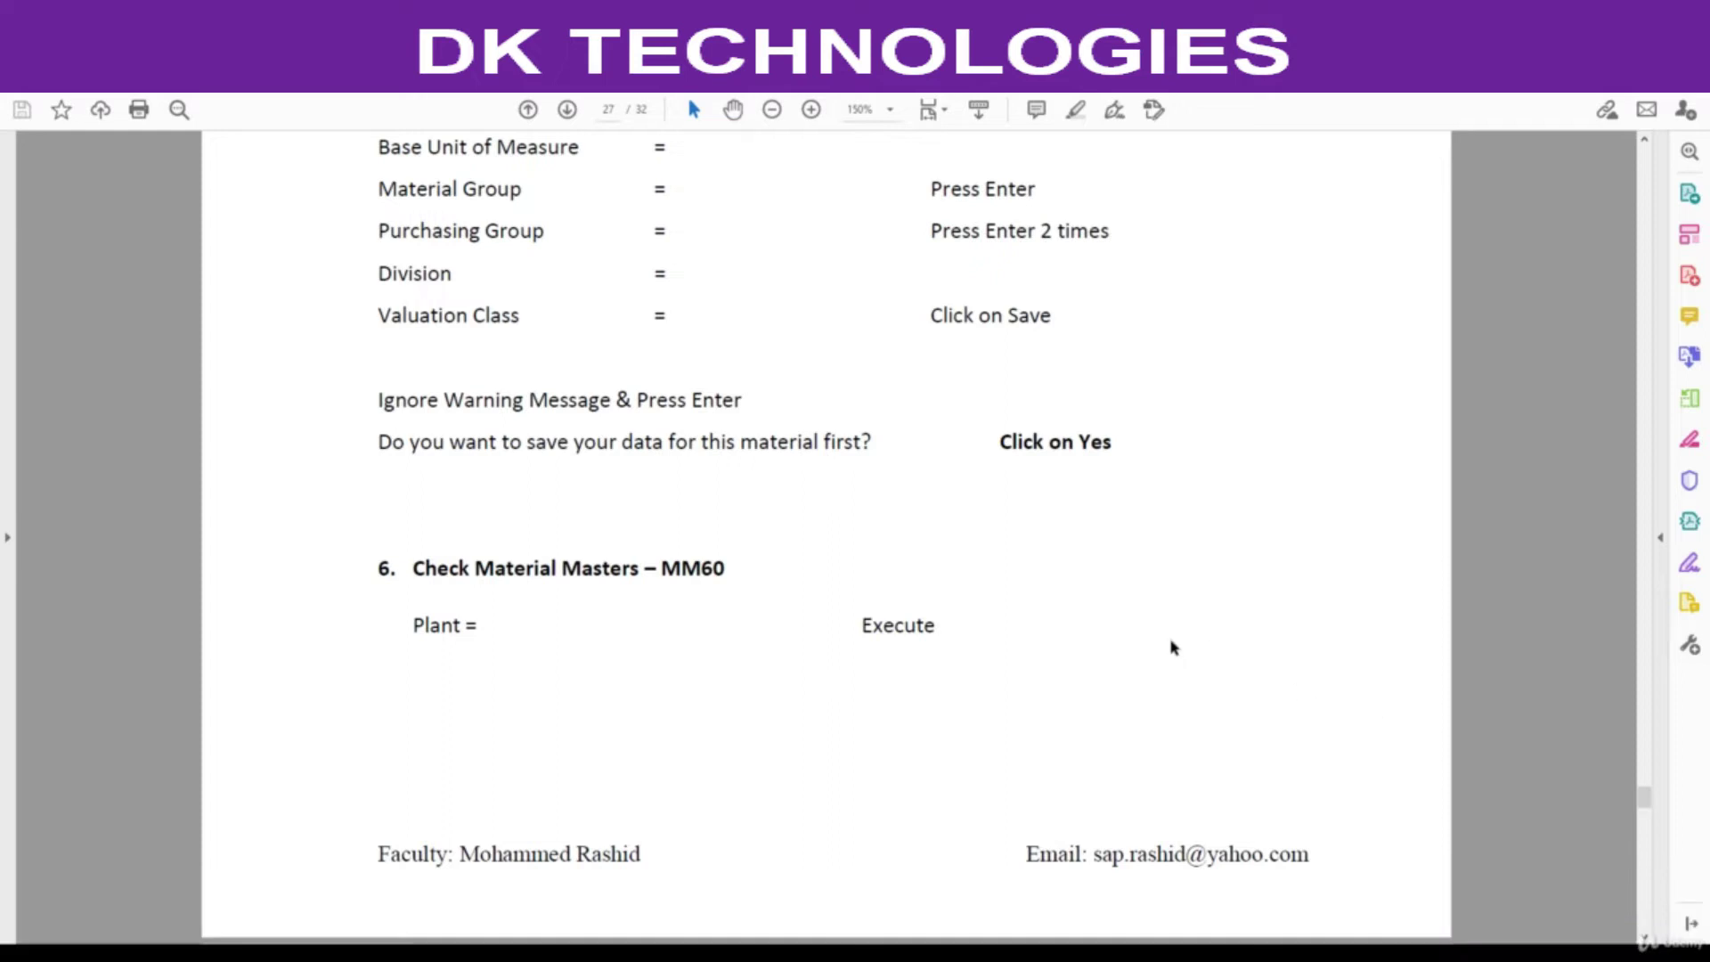
# Scroll the Material Management PDF to section 5, Create Material Master – MM01, on page 27
pyautogui.scroll(2, 1170, 648)
pyautogui.scroll(10, 1170, 647)
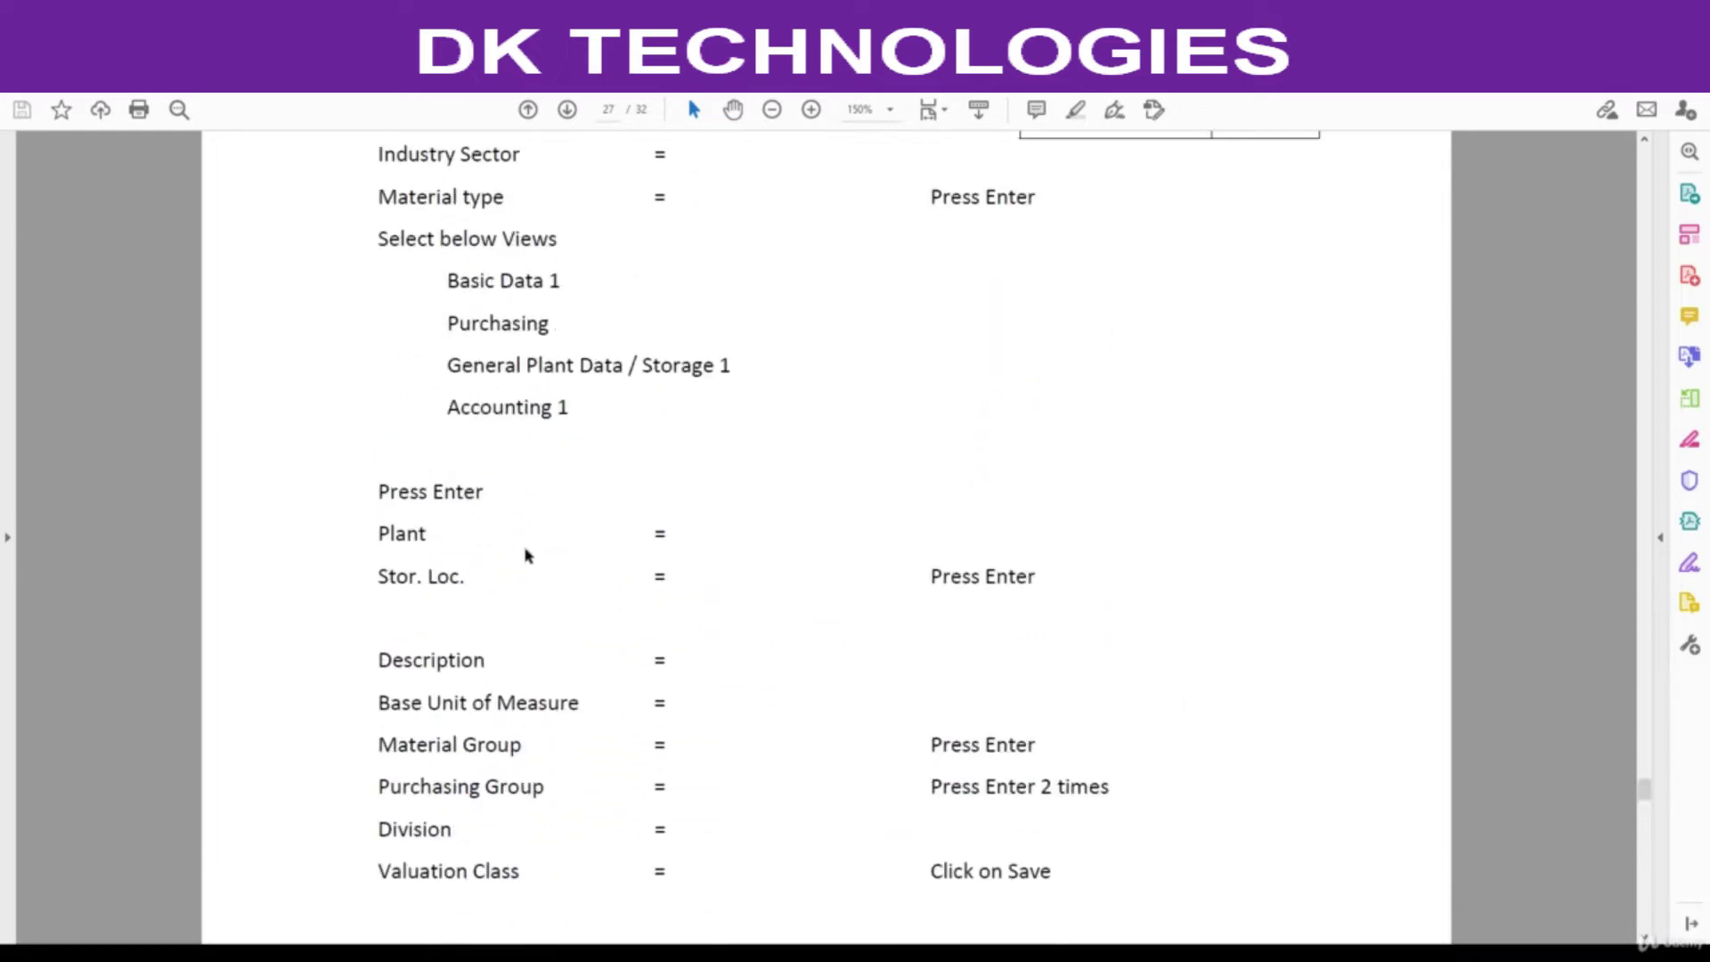
pyautogui.scroll(2, 817, 511)
pyautogui.scroll(-9, 817, 512)
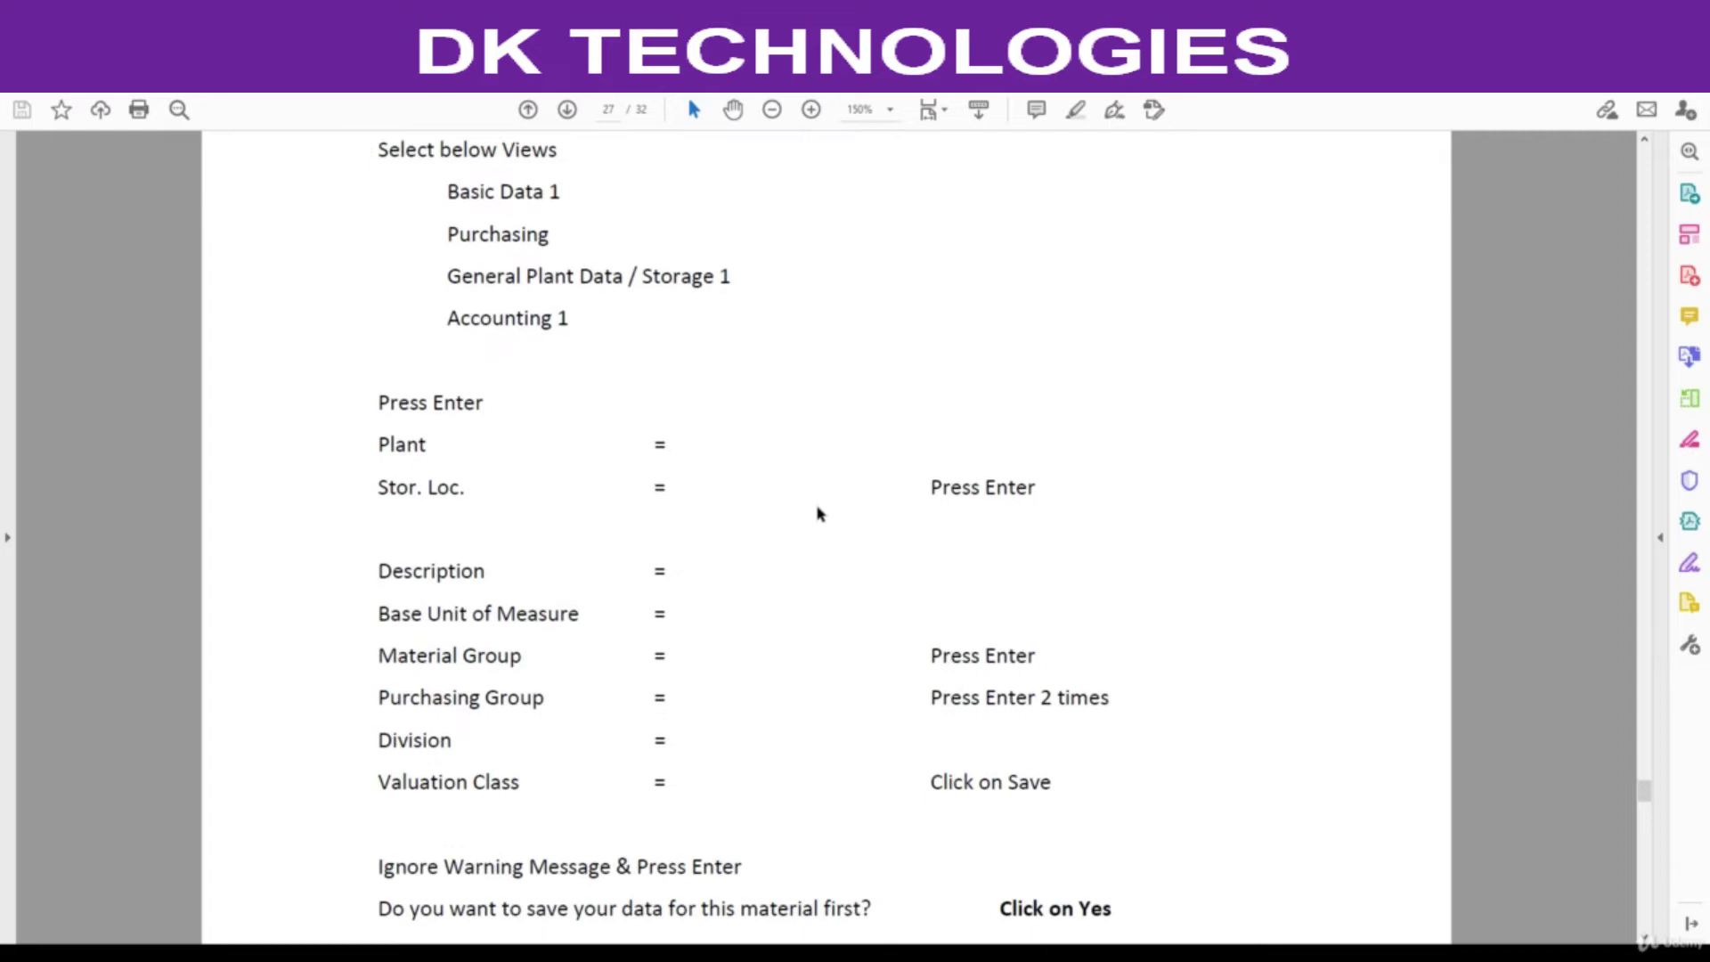
pyautogui.scroll(-2, 817, 511)
pyautogui.scroll(6, 817, 512)
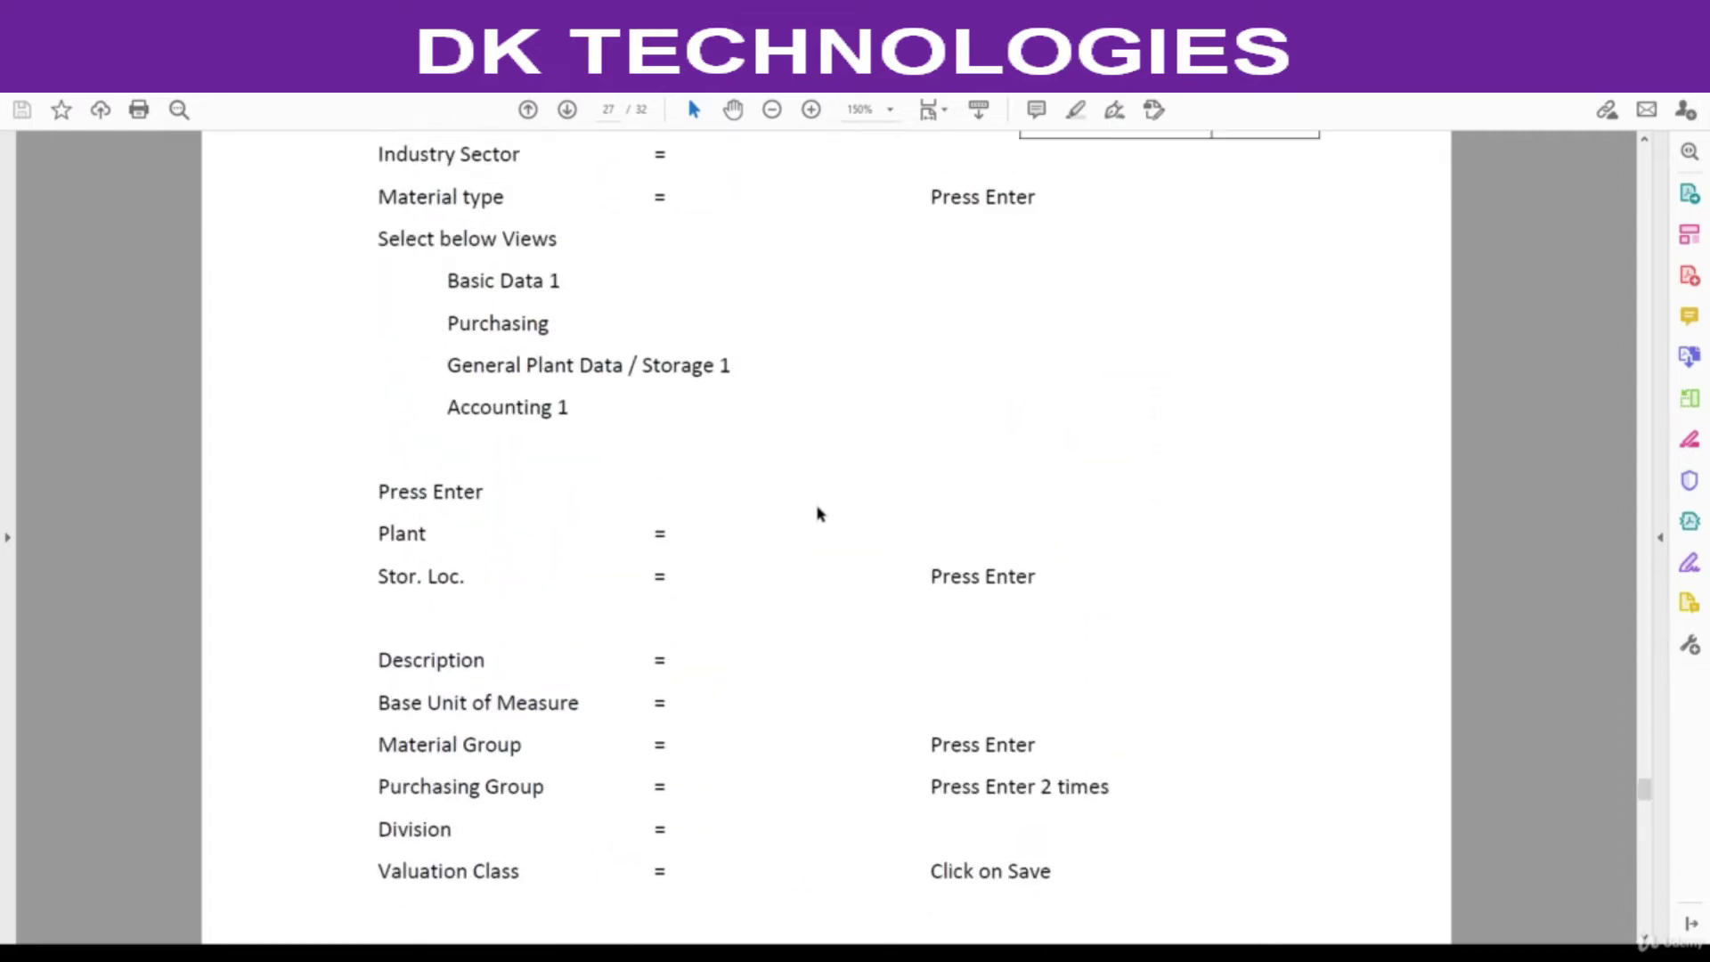
pyautogui.scroll(2, 817, 511)
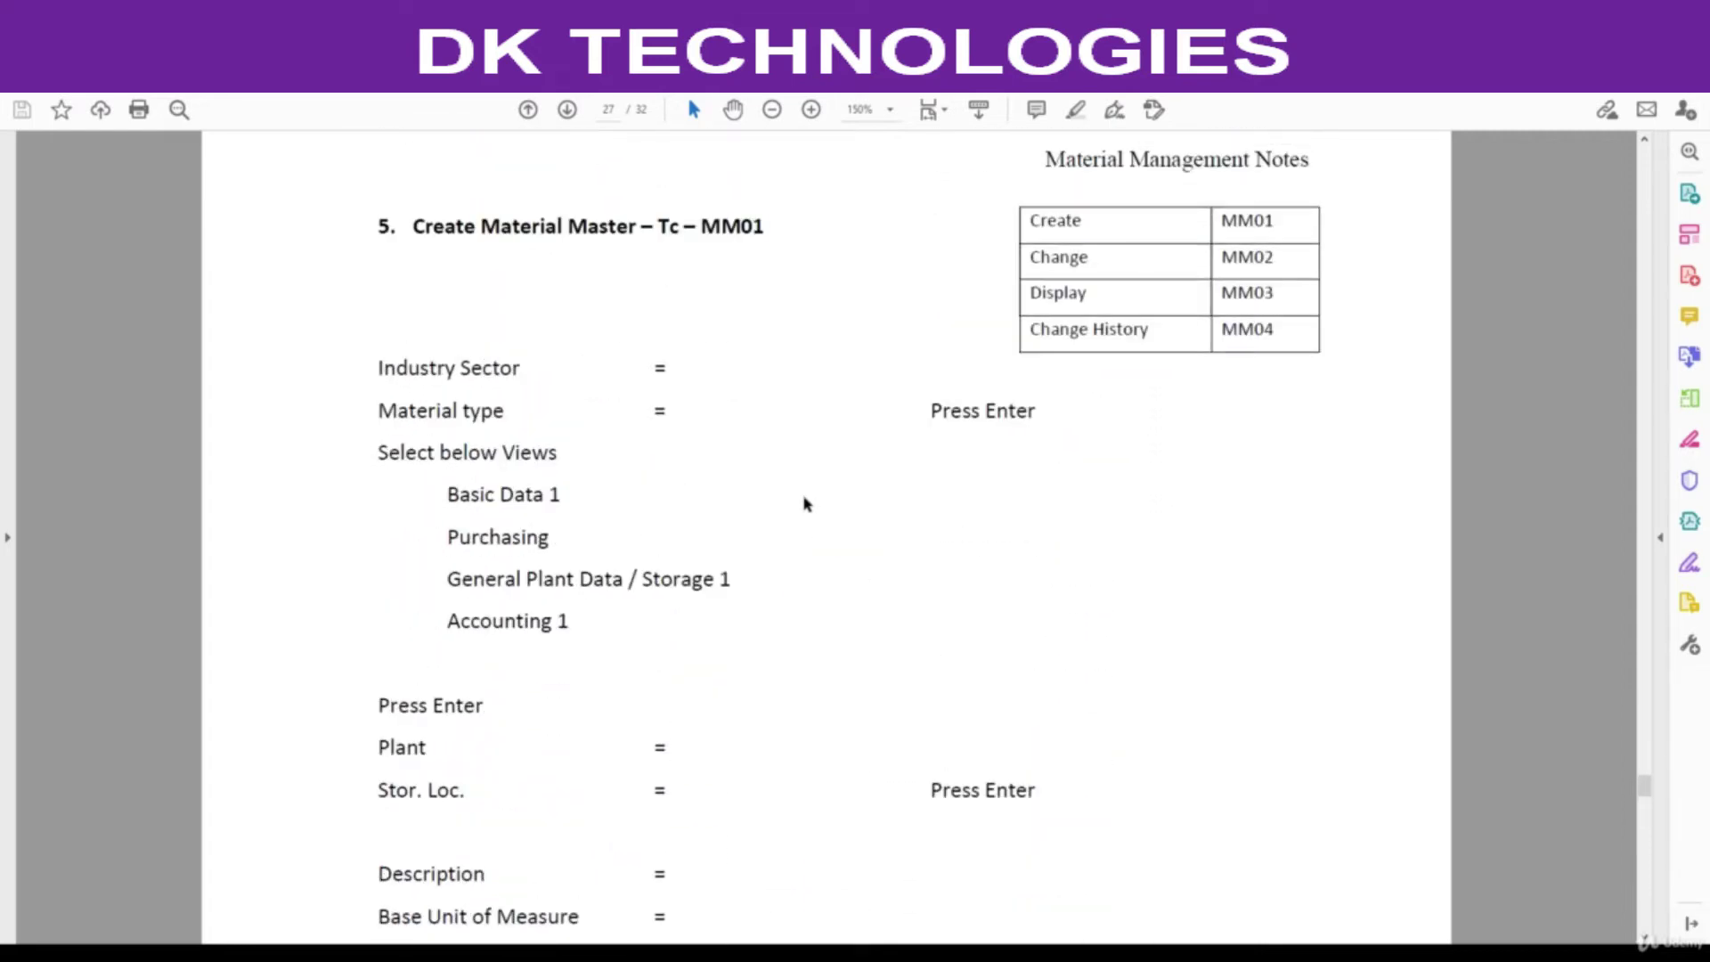
pyautogui.scroll(-2, 804, 501)
pyautogui.scroll(2, 803, 502)
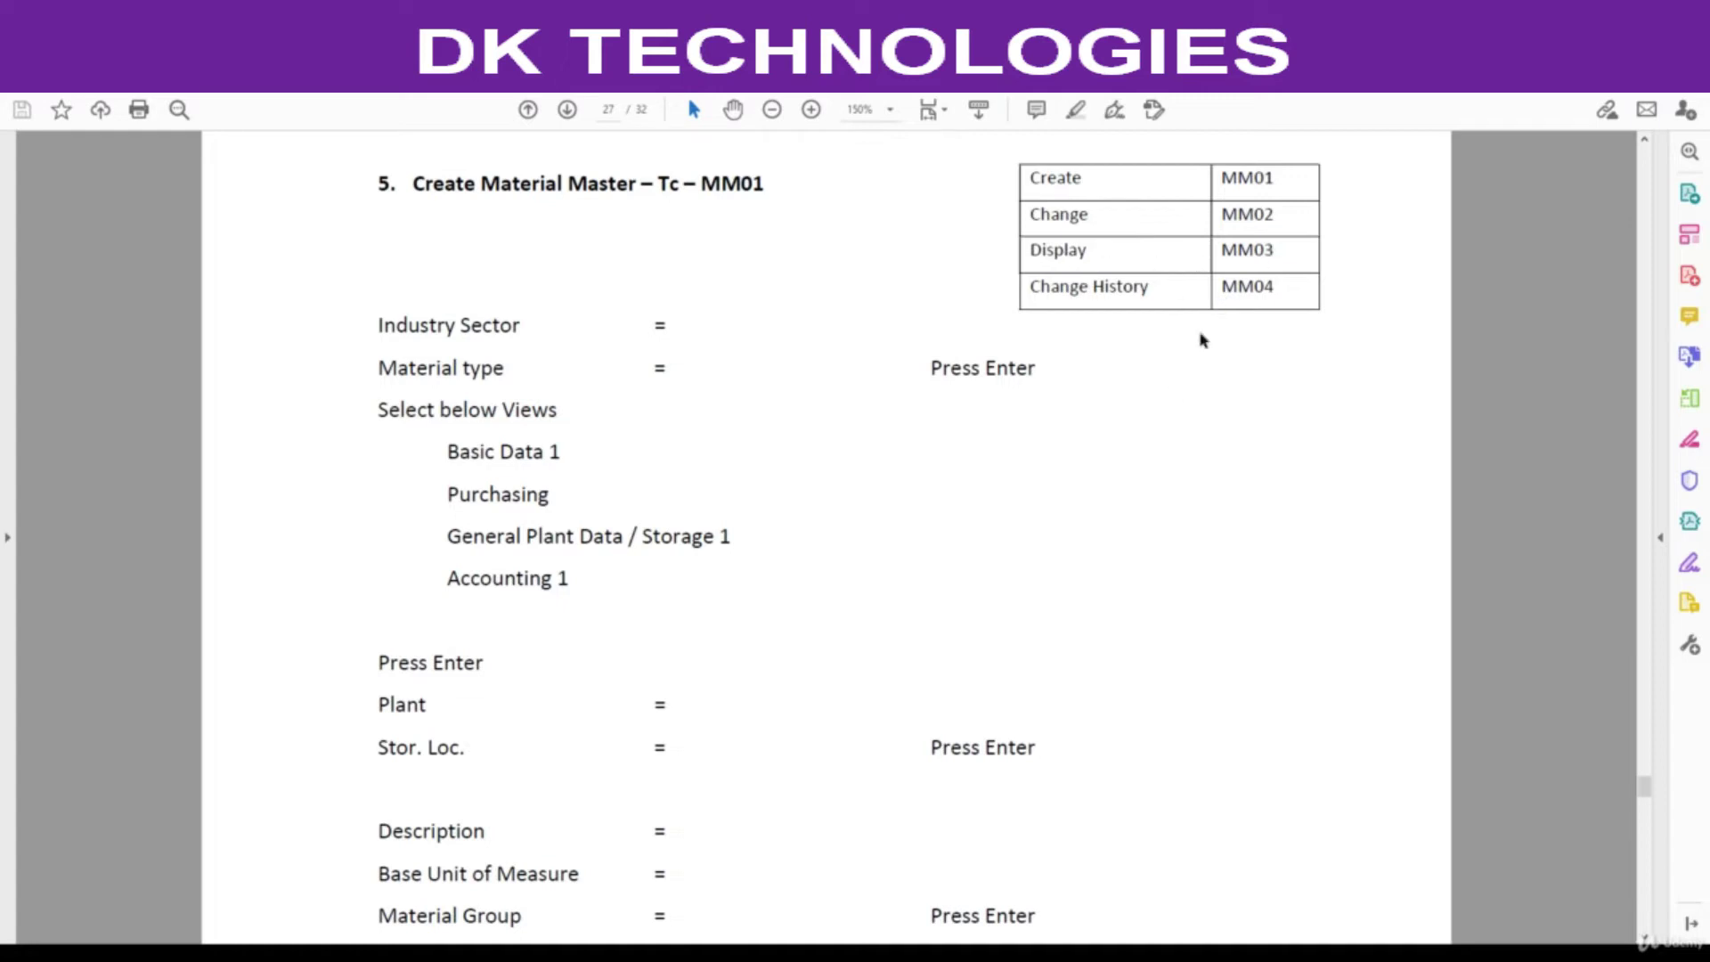
# Run the MM60 materials list for plant 8801 and select material 2000000, Computer
pyautogui.moveTo(904, 952)
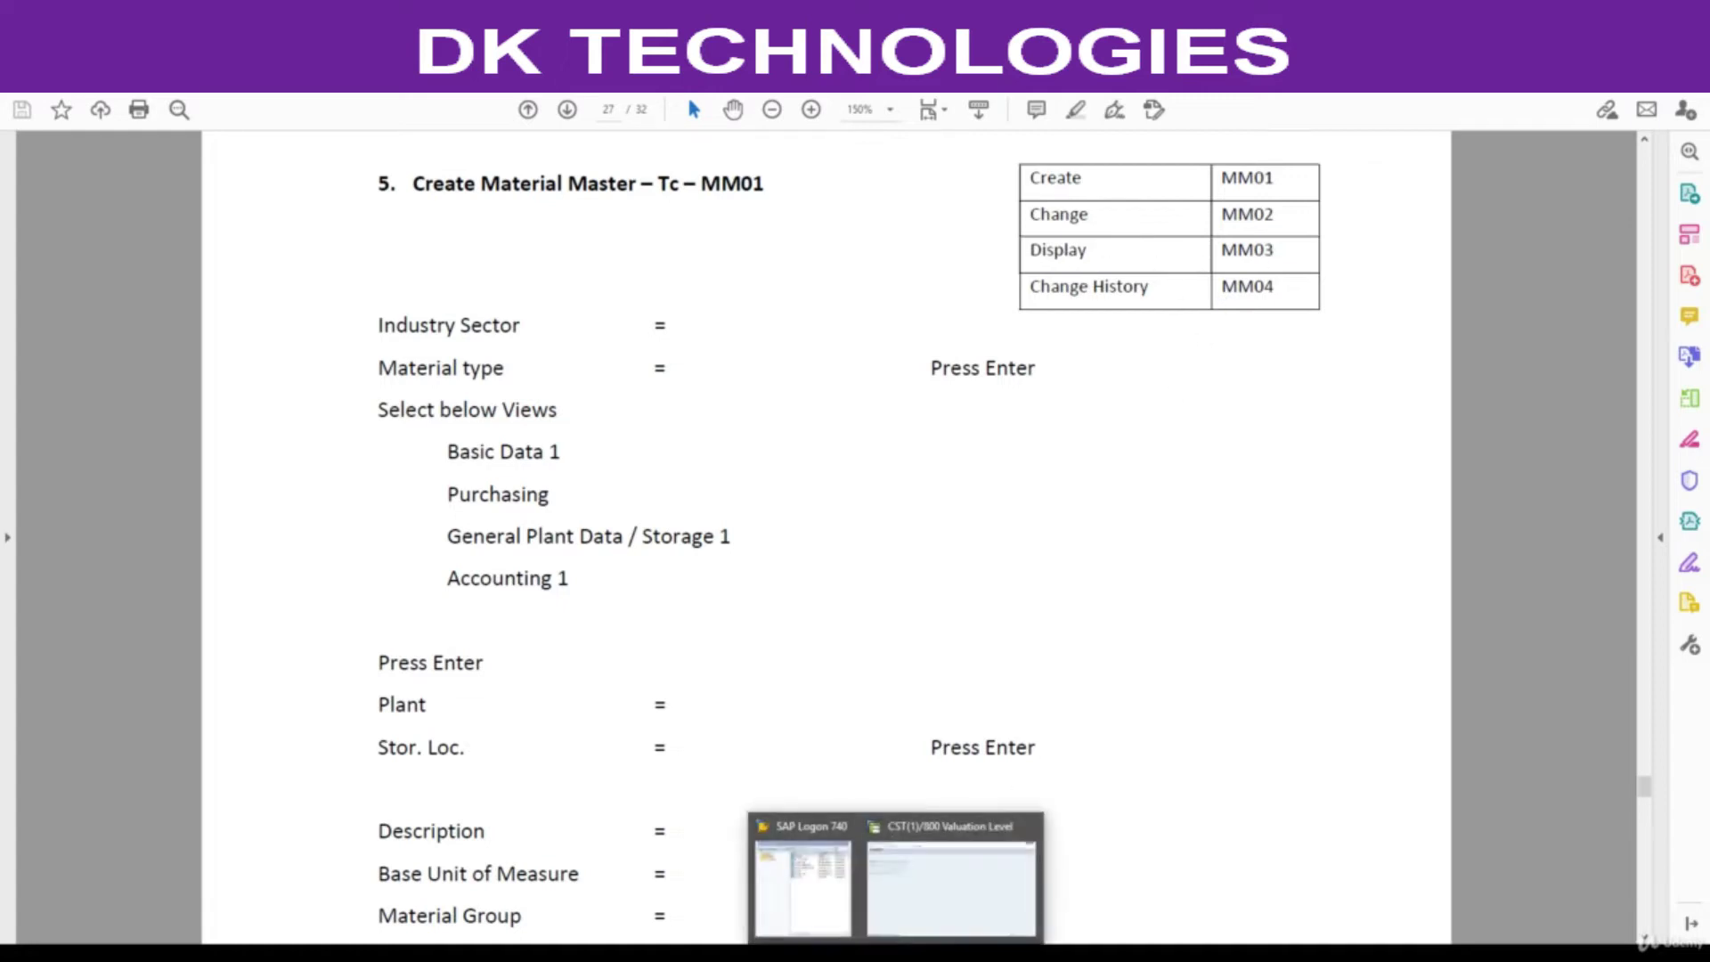
pyautogui.click(944, 875)
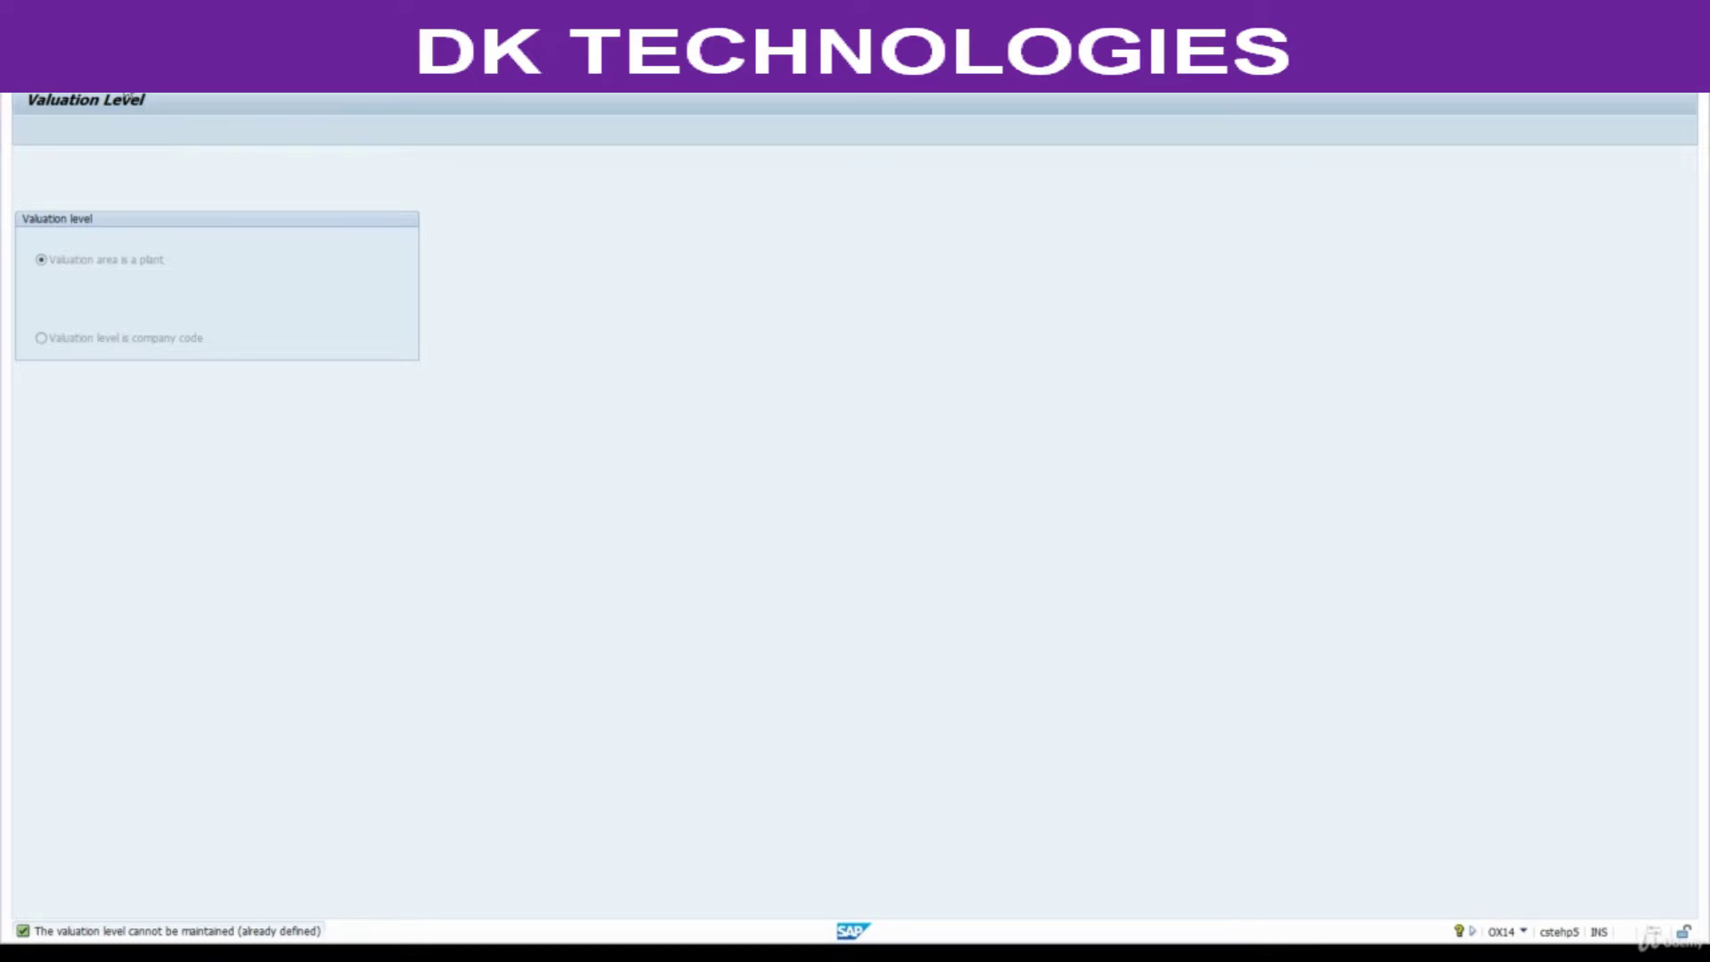
pyautogui.press('Return')
pyautogui.doubleClick(237, 200)
pyautogui.write('8801')
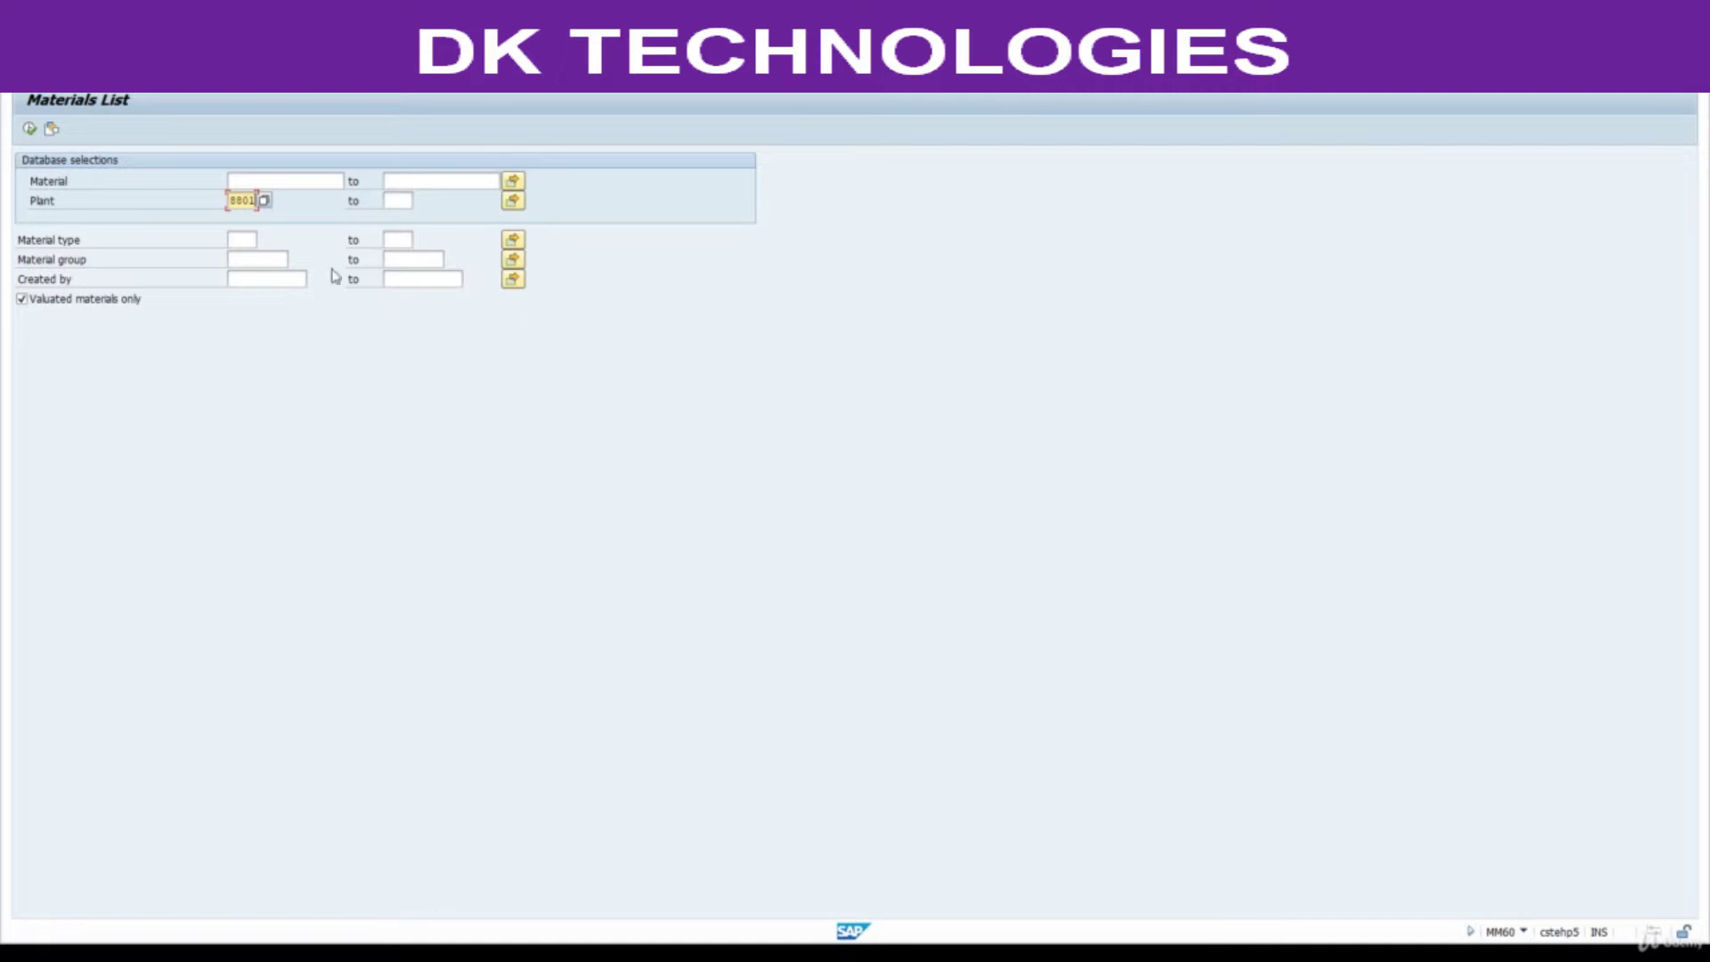
pyautogui.click(30, 130)
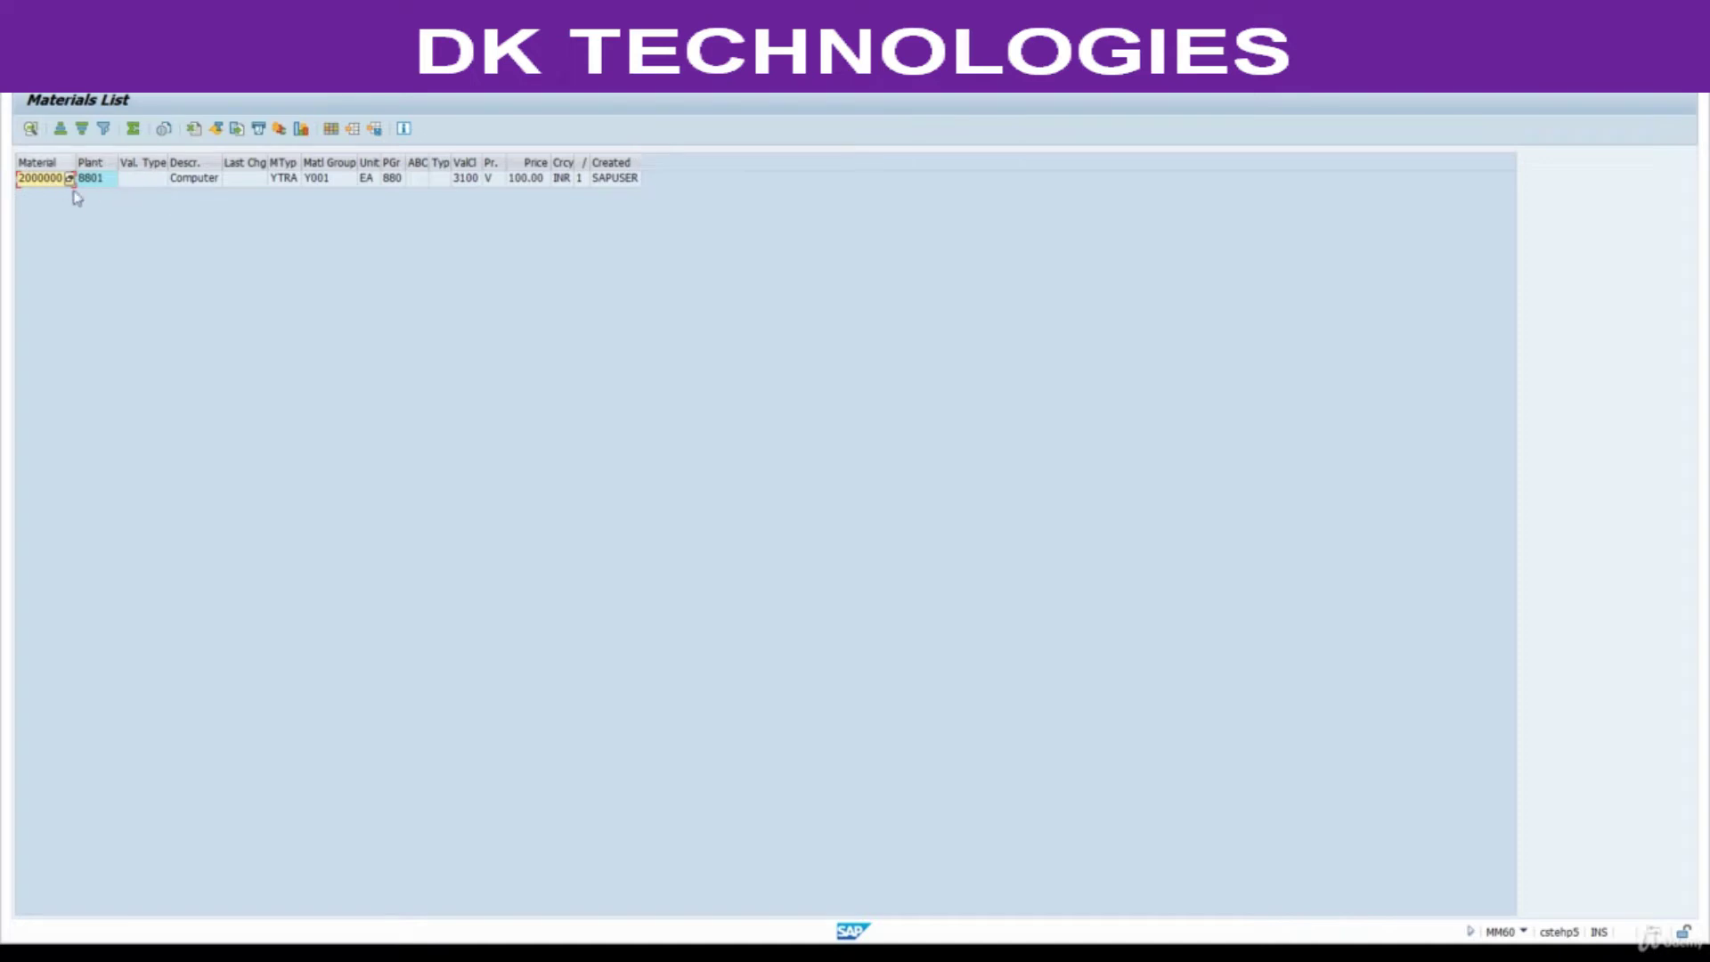
pyautogui.click(190, 181)
pyautogui.click(46, 181)
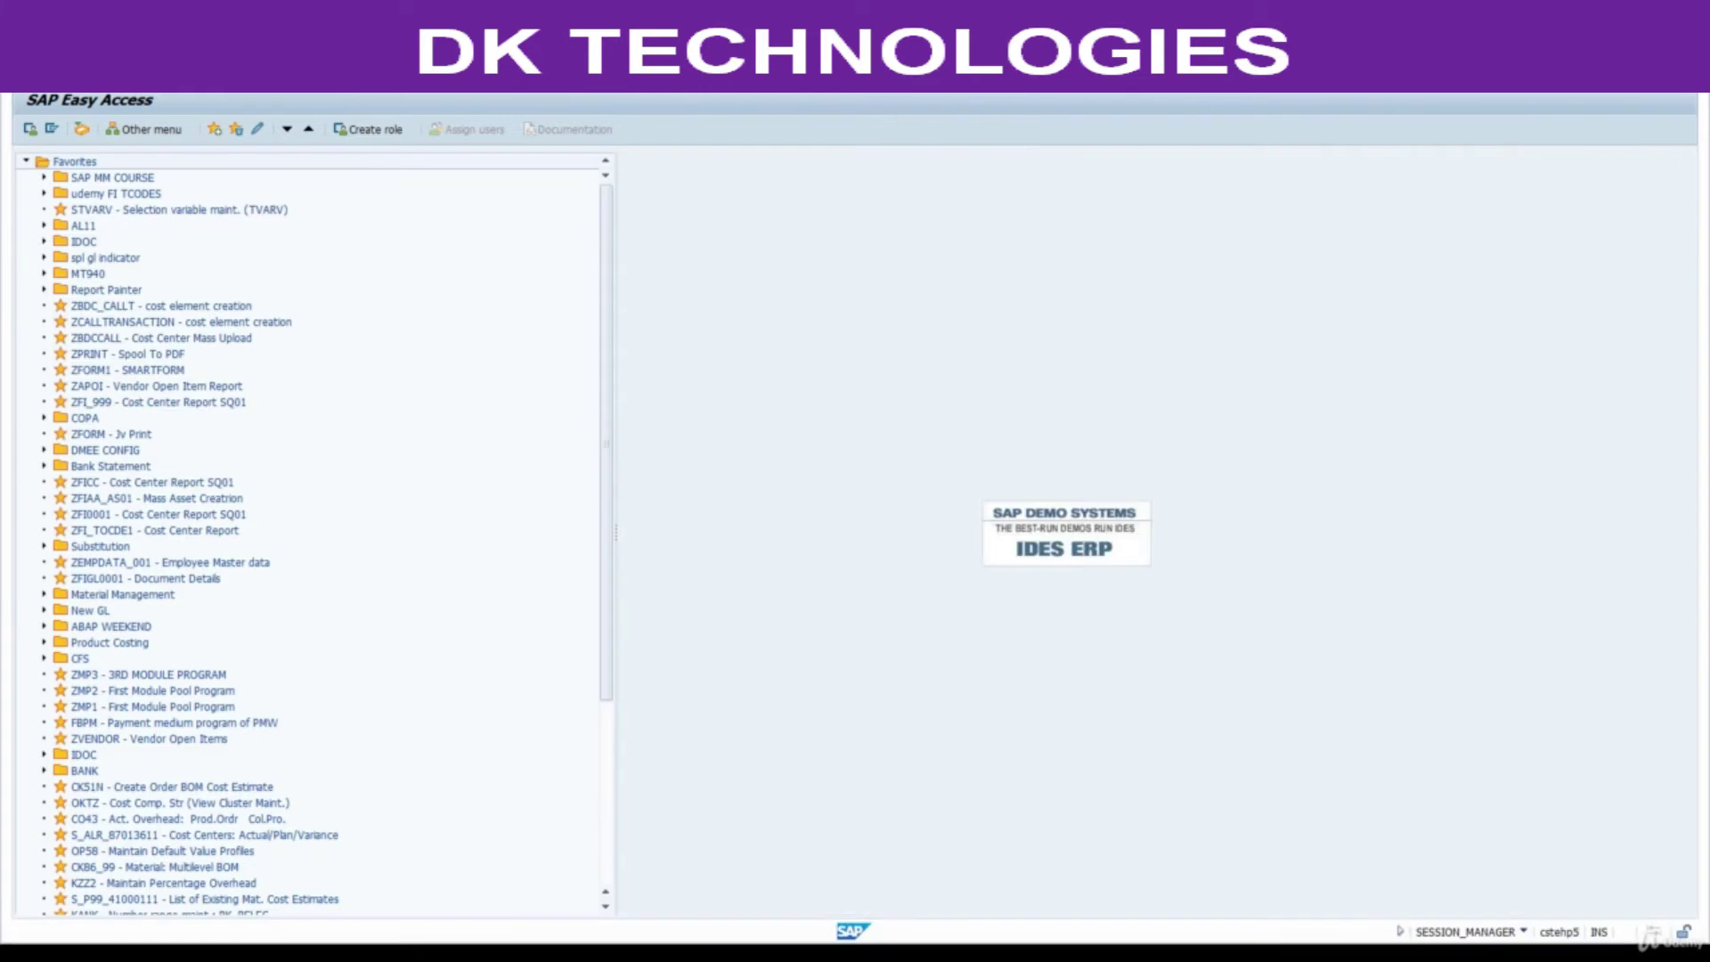
# Open material 2000000 in MM02 for plant 8801 and storage location 0010 with the preselected views
pyautogui.press('Return')
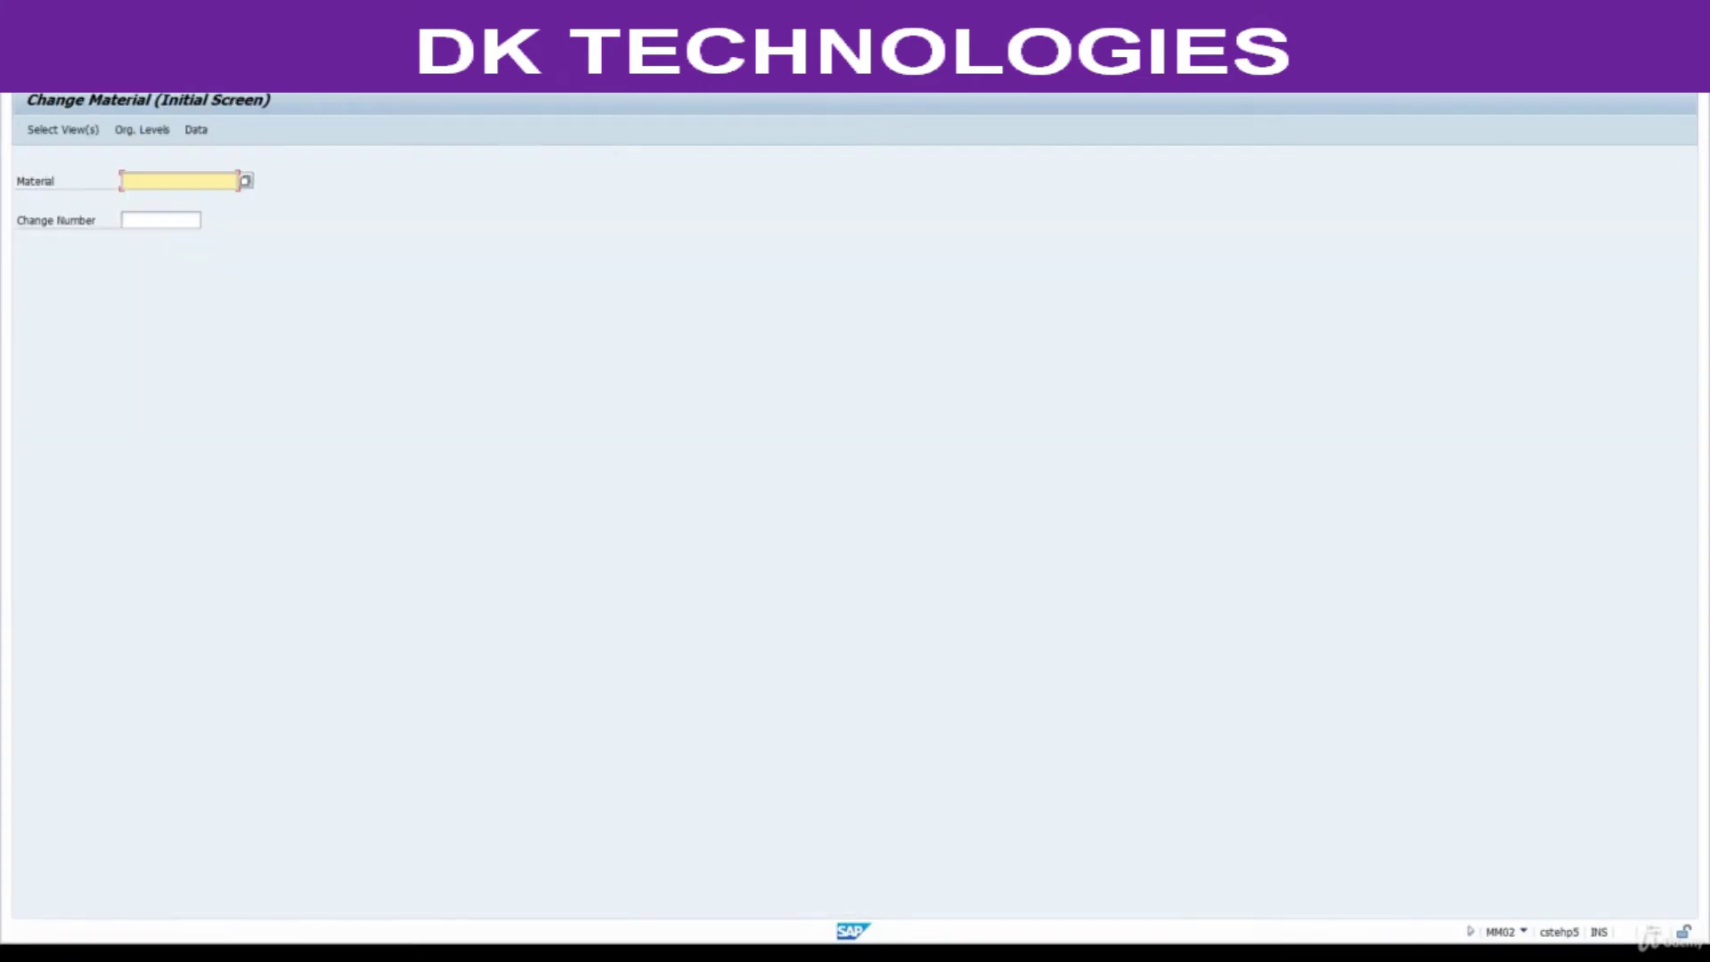
pyautogui.write('2000000')
pyautogui.press('Return')
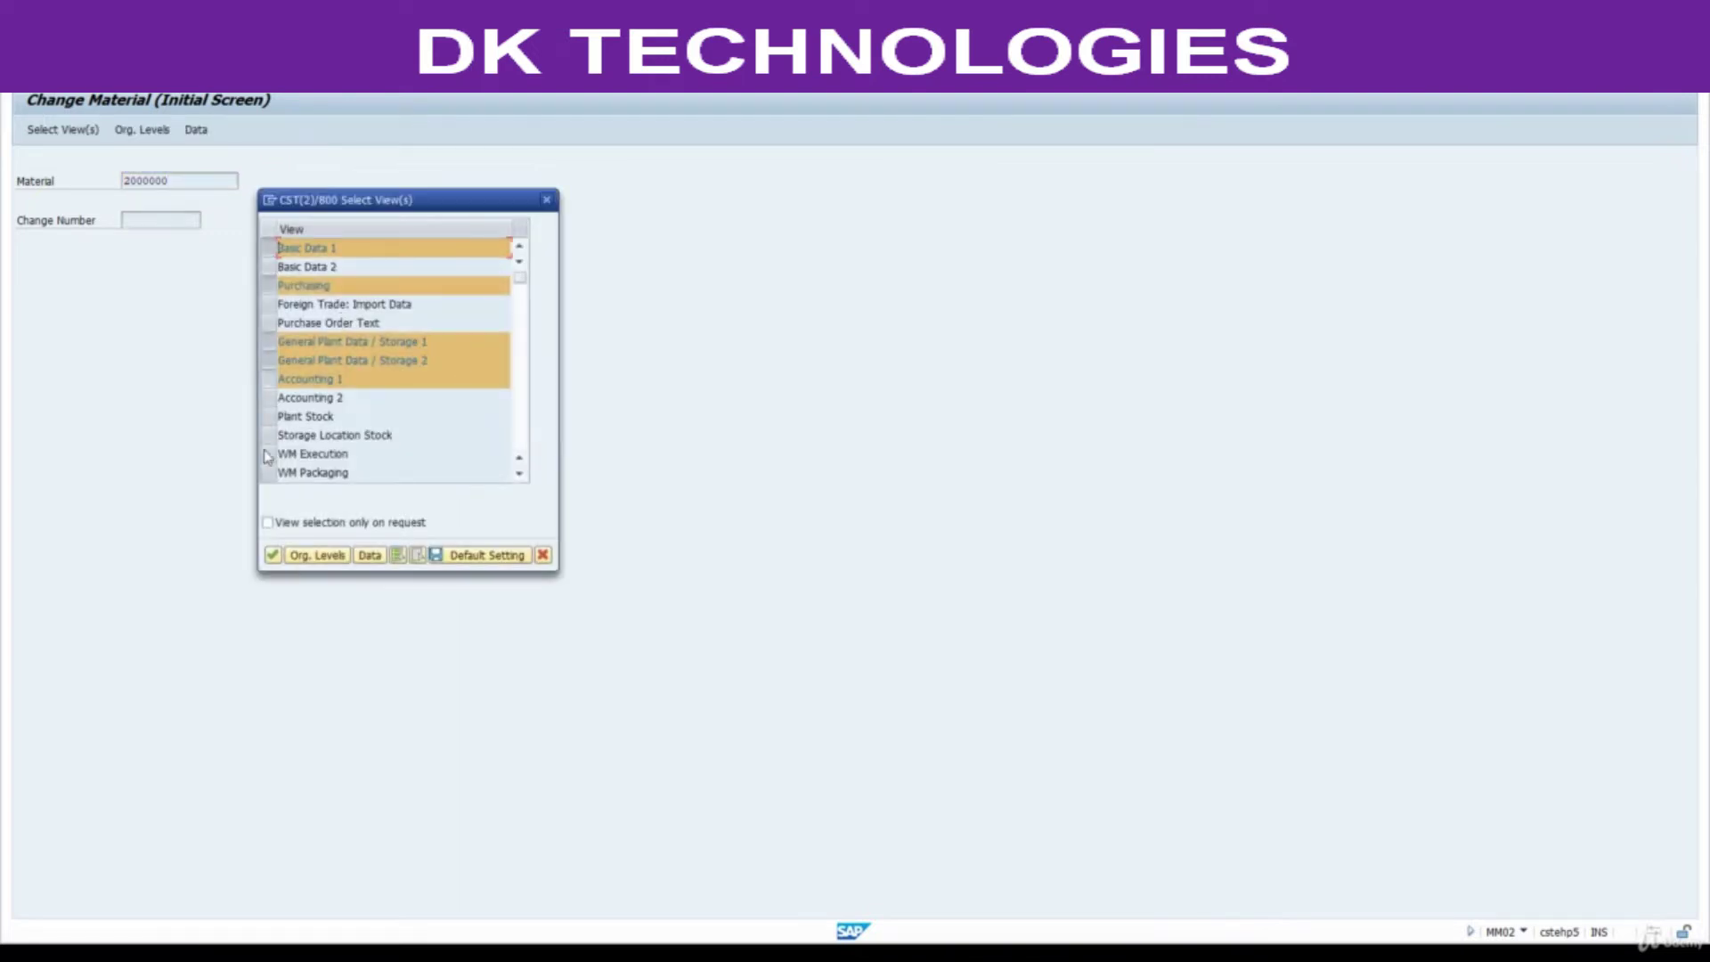
pyautogui.click(273, 556)
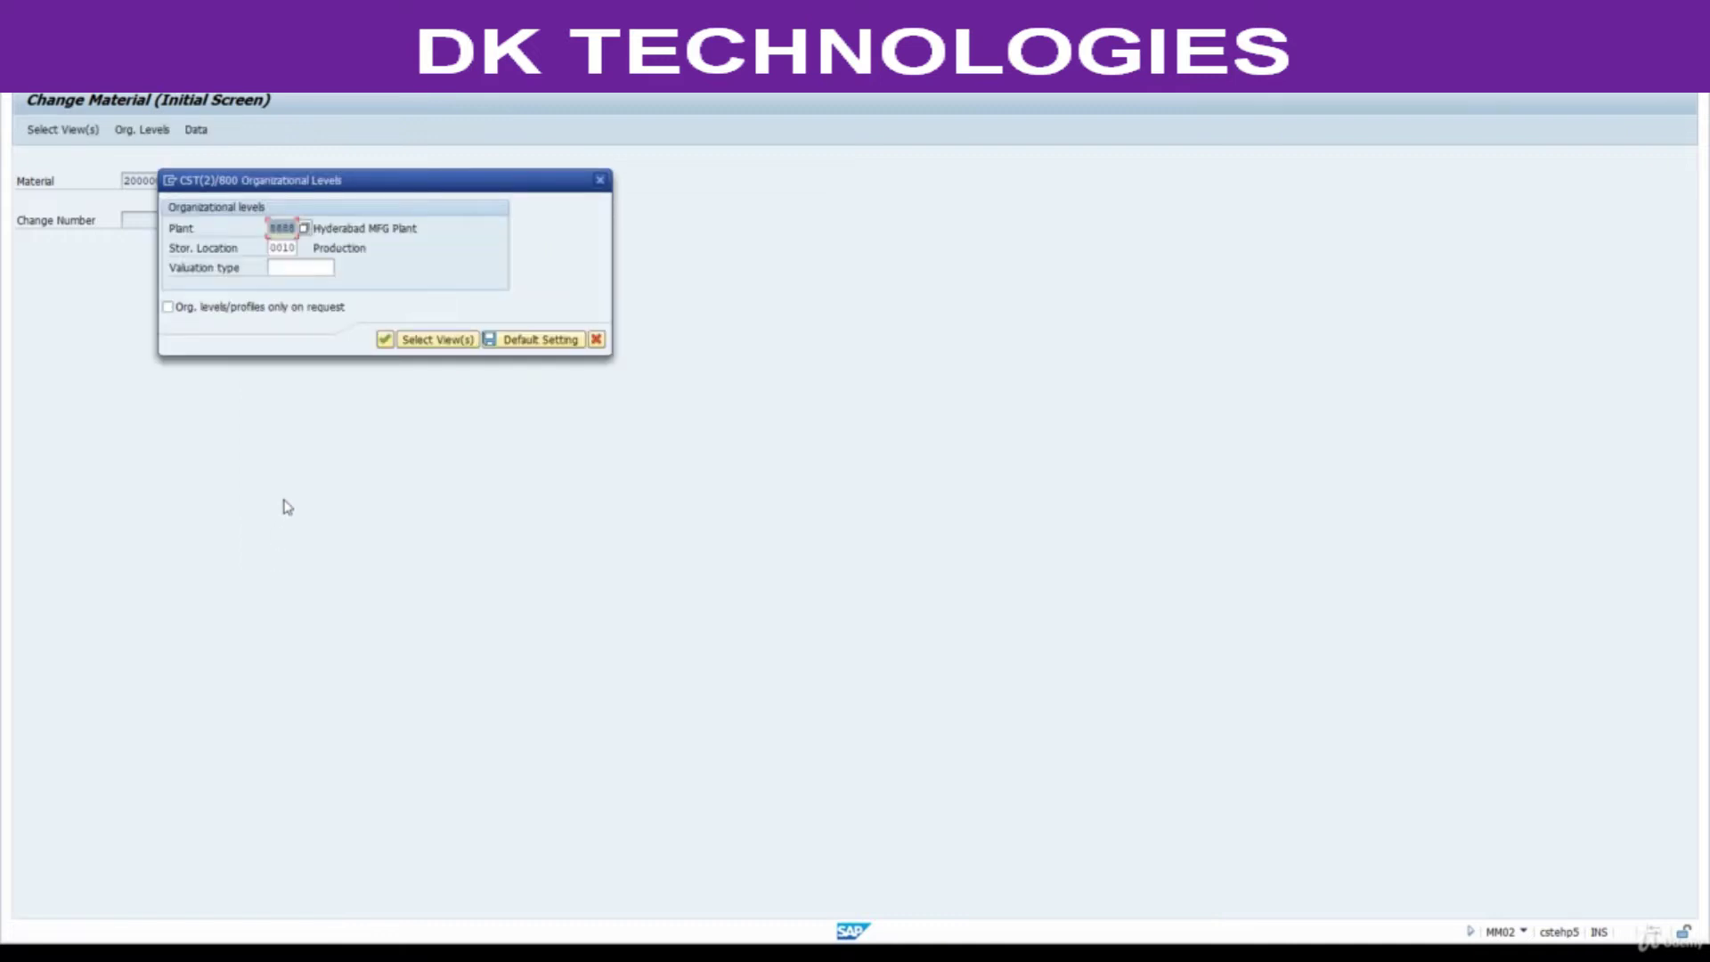
pyautogui.write('8801')
pyautogui.press('Tab')
pyautogui.write('00')
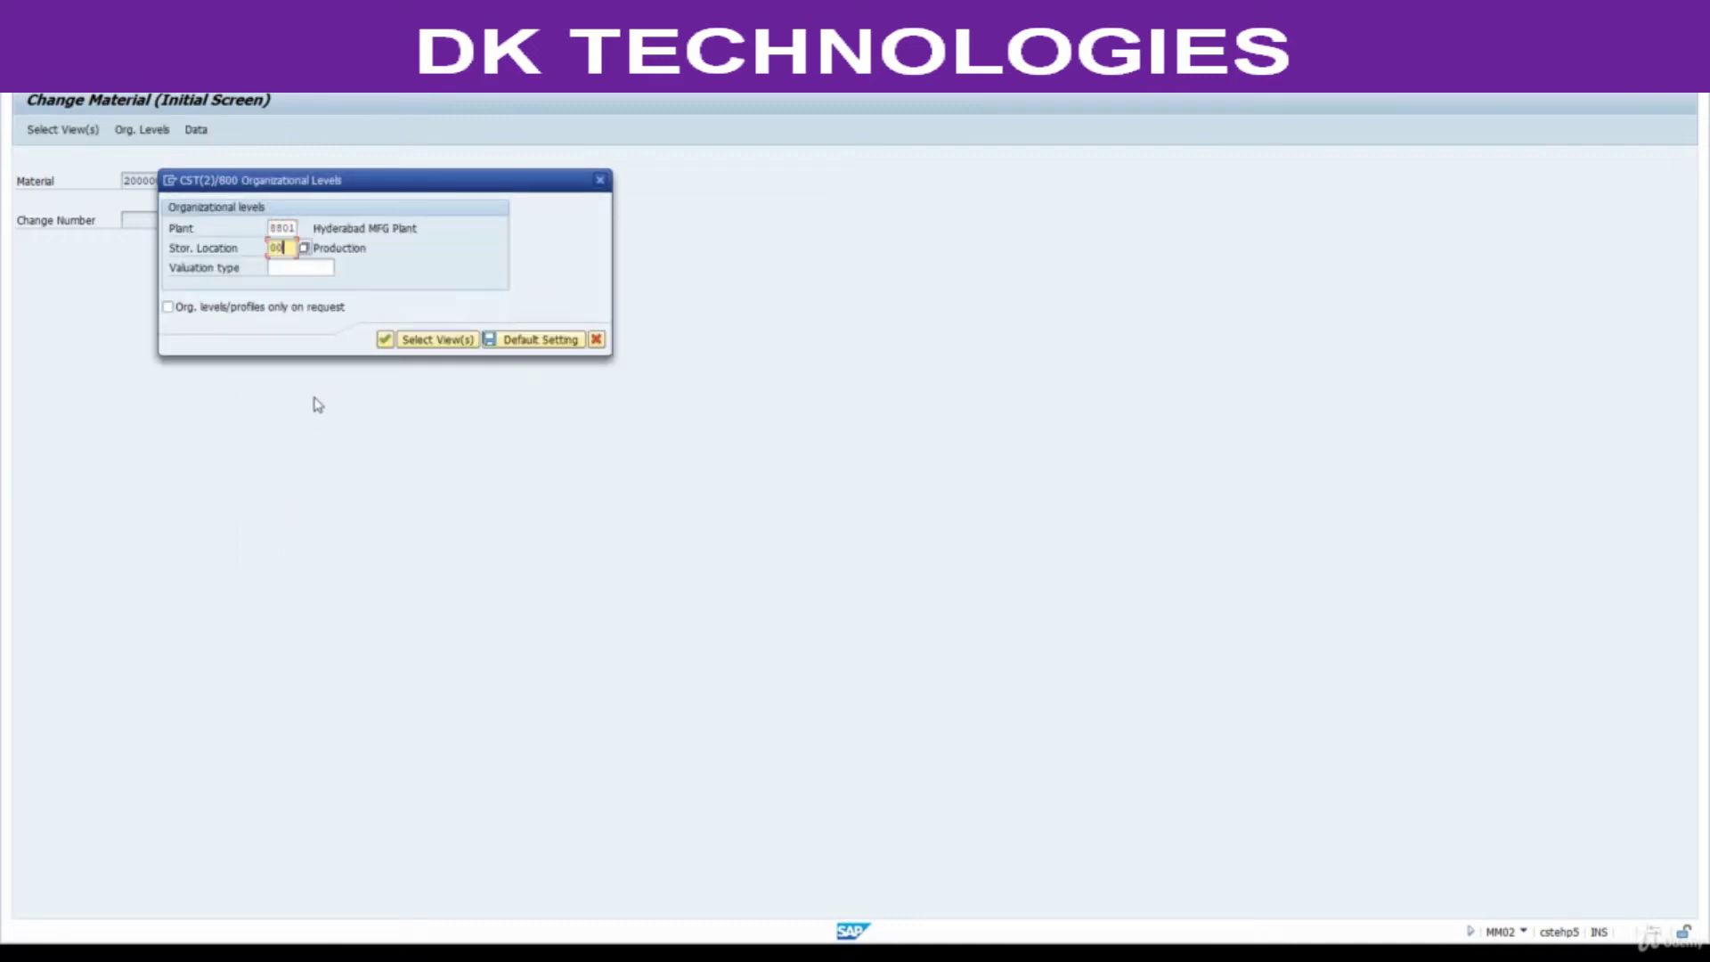
pyautogui.press('Return')
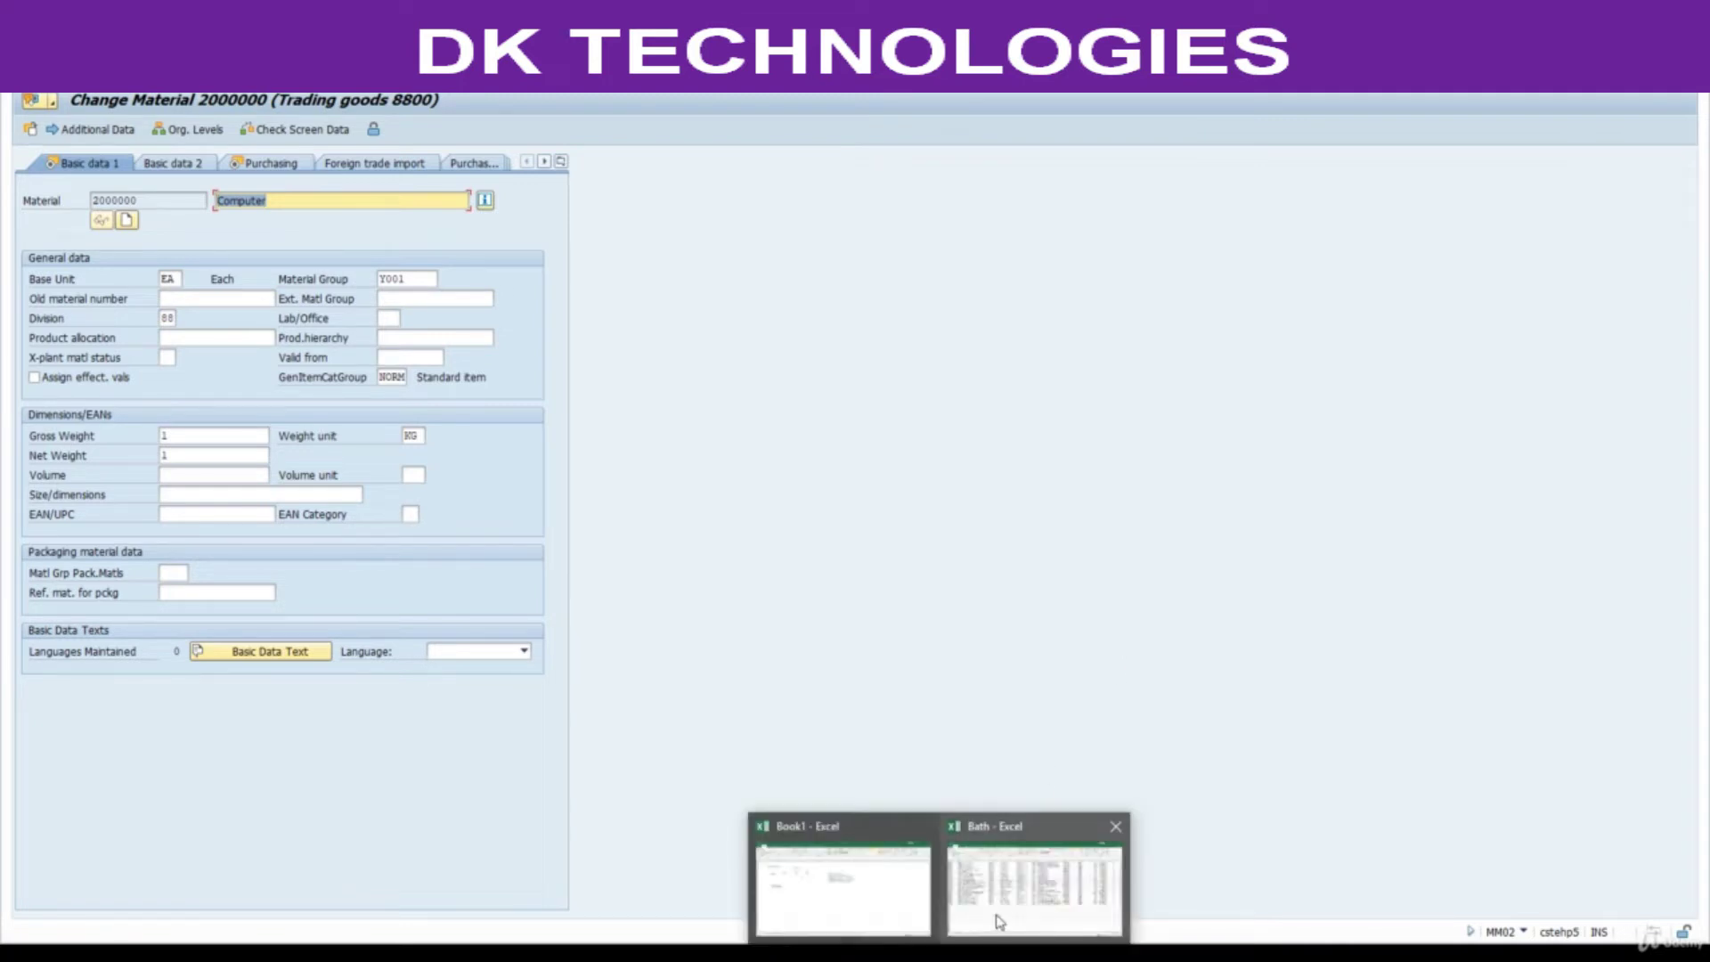
# Copy 'Rainbow Ceramic Basin' from Excel cell M16 and return to the SAP change screen
pyautogui.click(1001, 923)
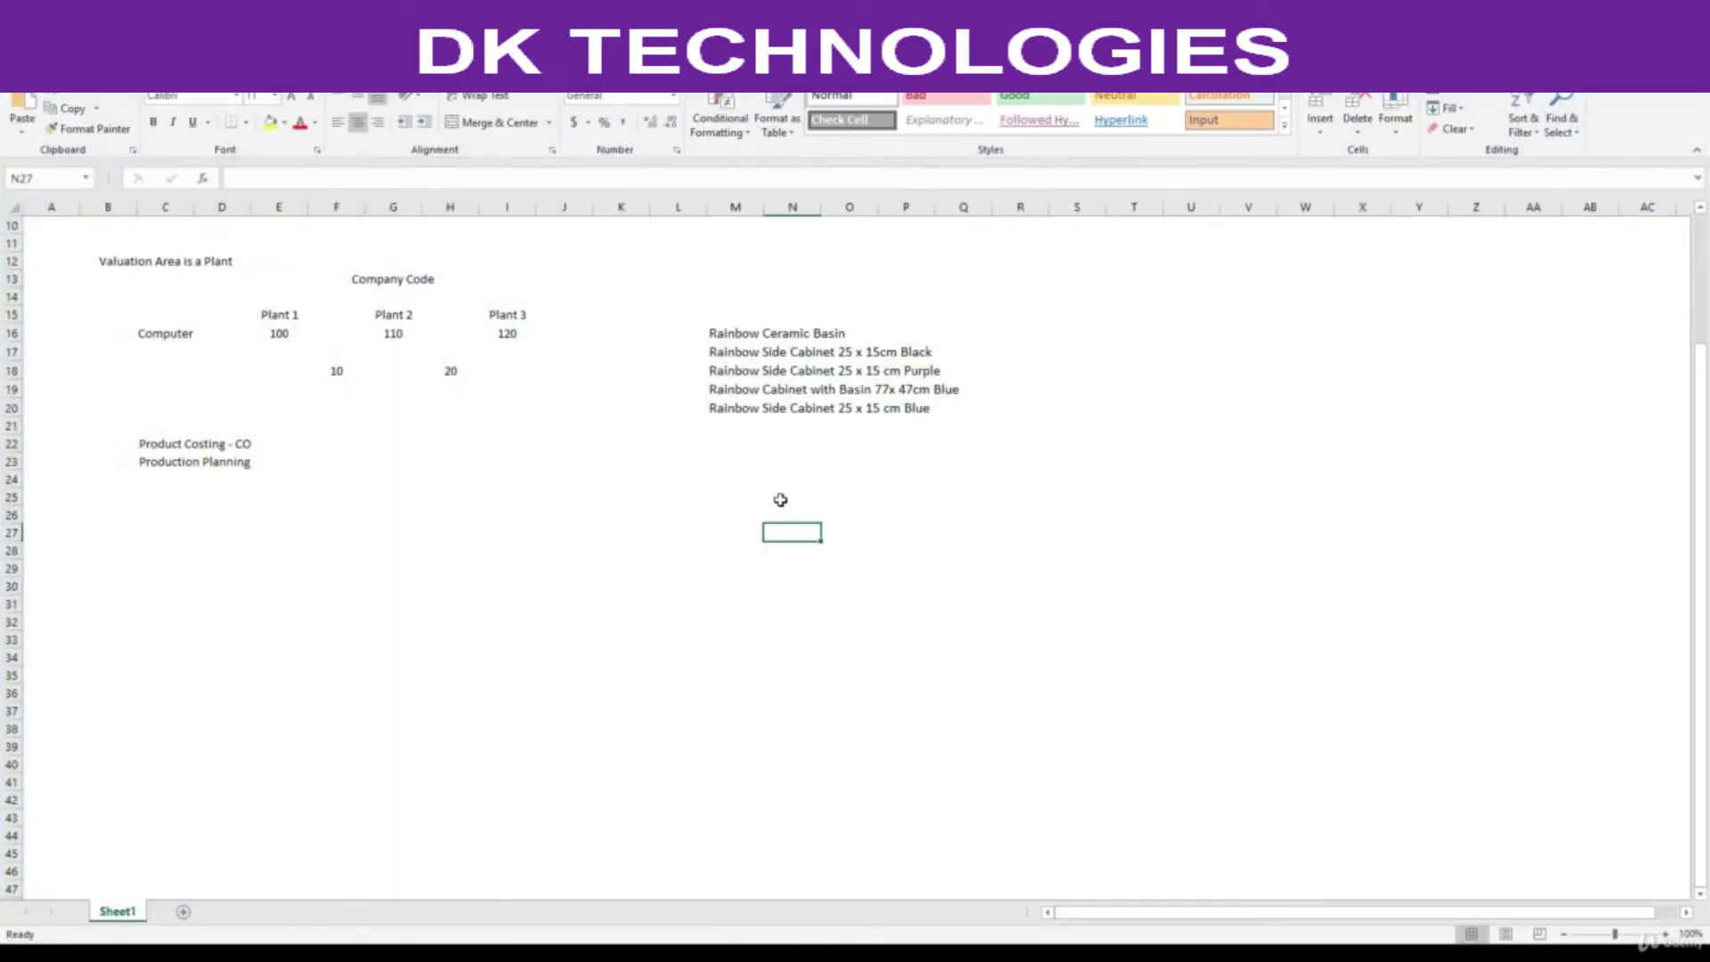
pyautogui.click(746, 333)
pyautogui.hotkey('ctrl', 'c')
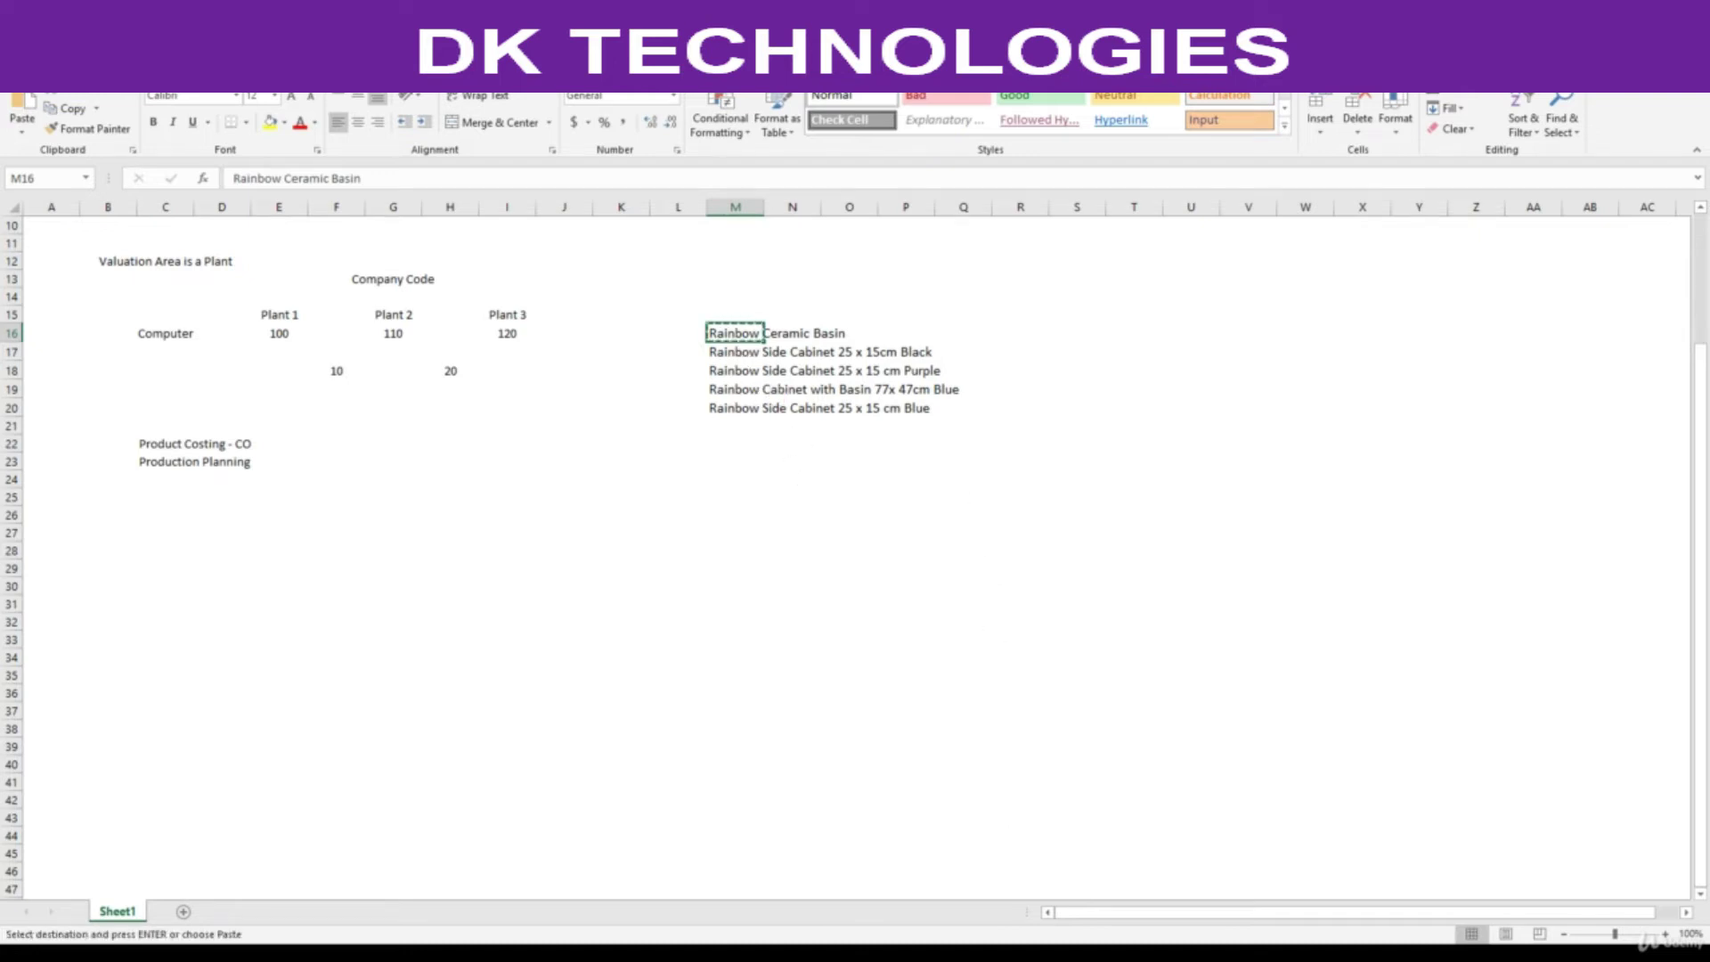
pyautogui.moveTo(952, 925)
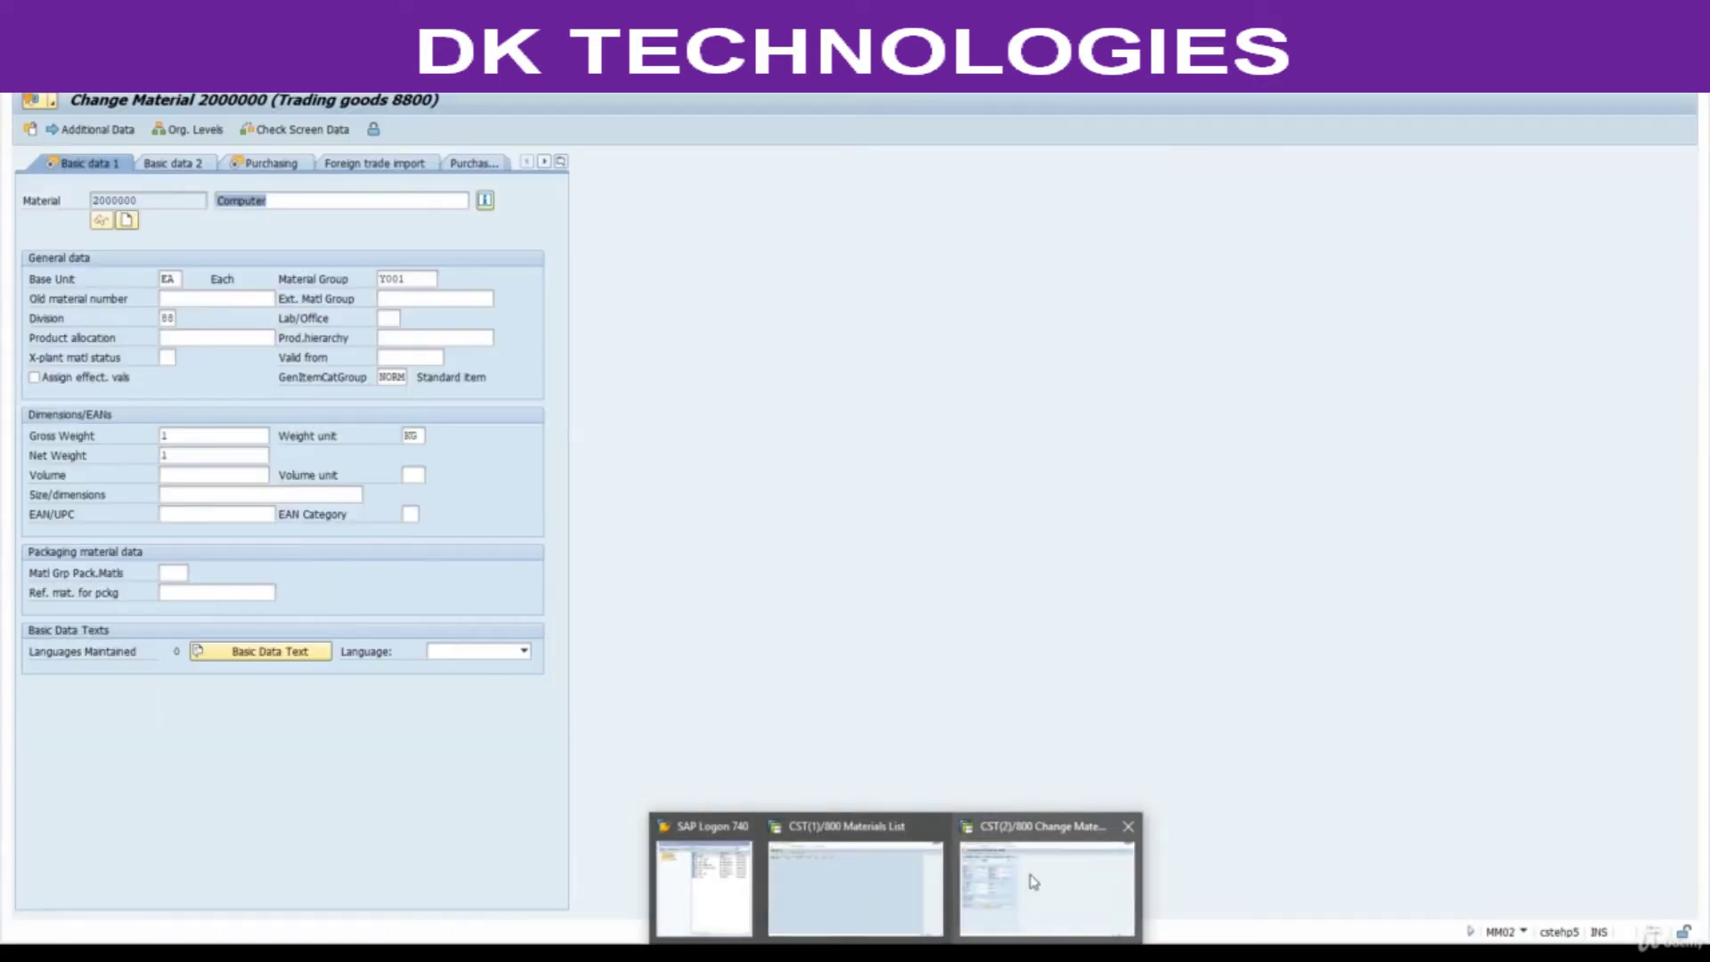
pyautogui.click(1033, 882)
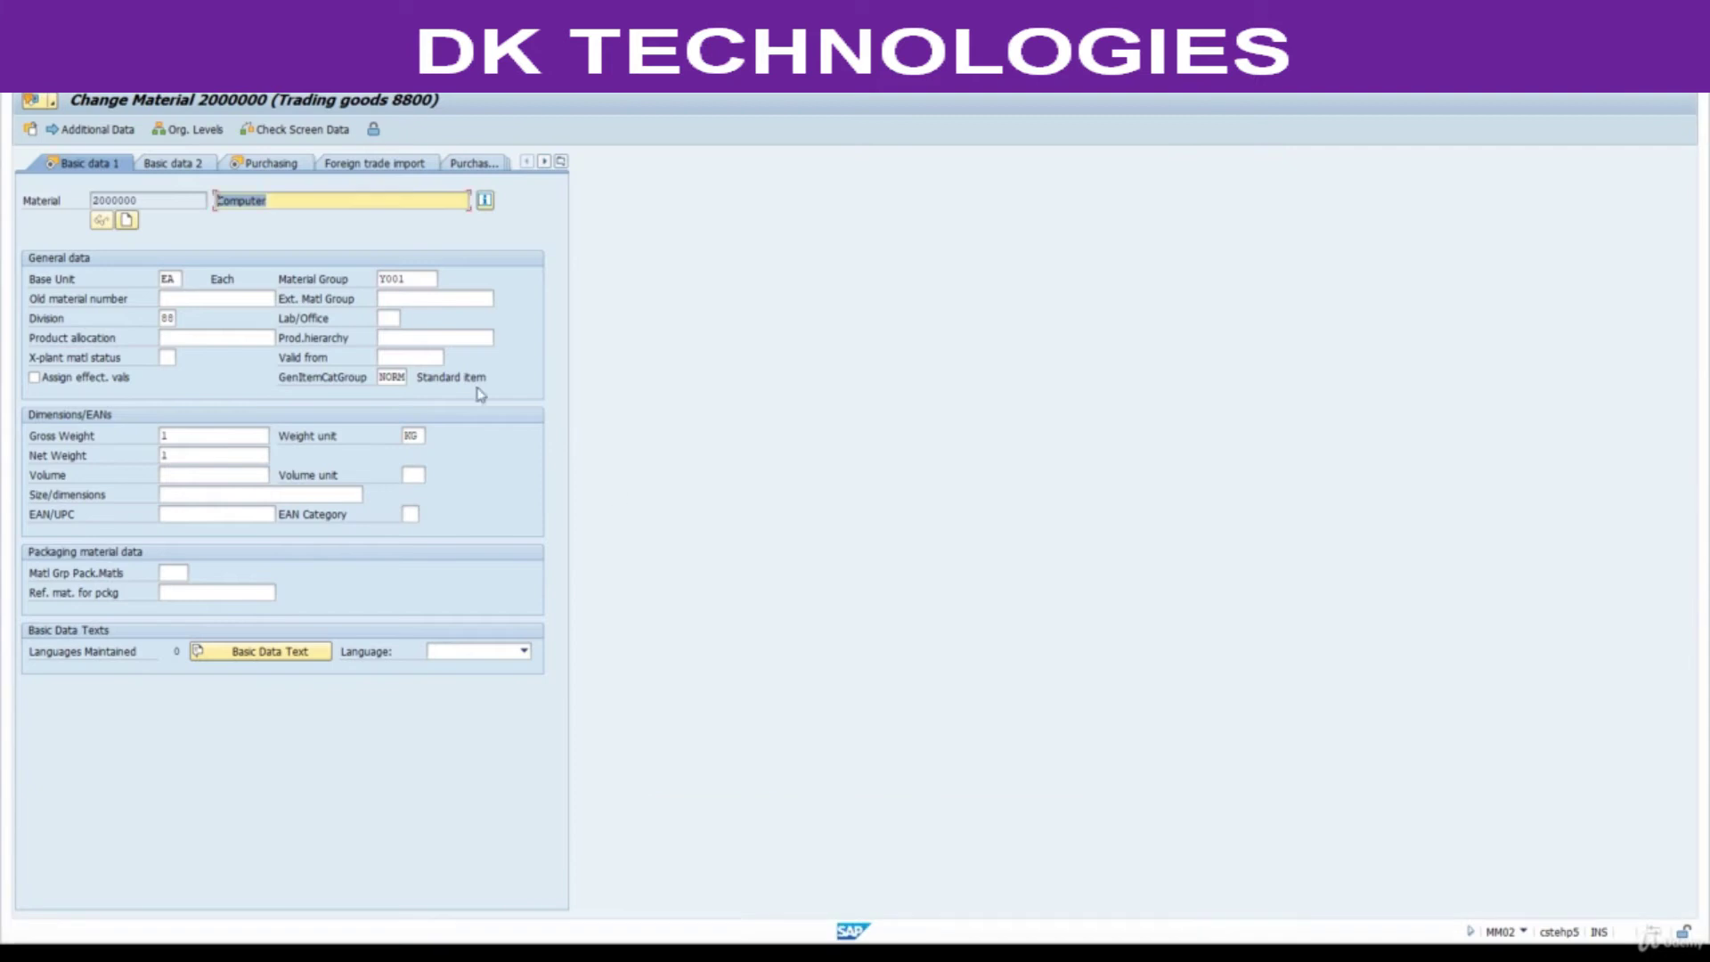
# Change material 2000000's description to 'Rainbow Ceramic Basin' and save it
pyautogui.hotkey('ctrl', 'v')
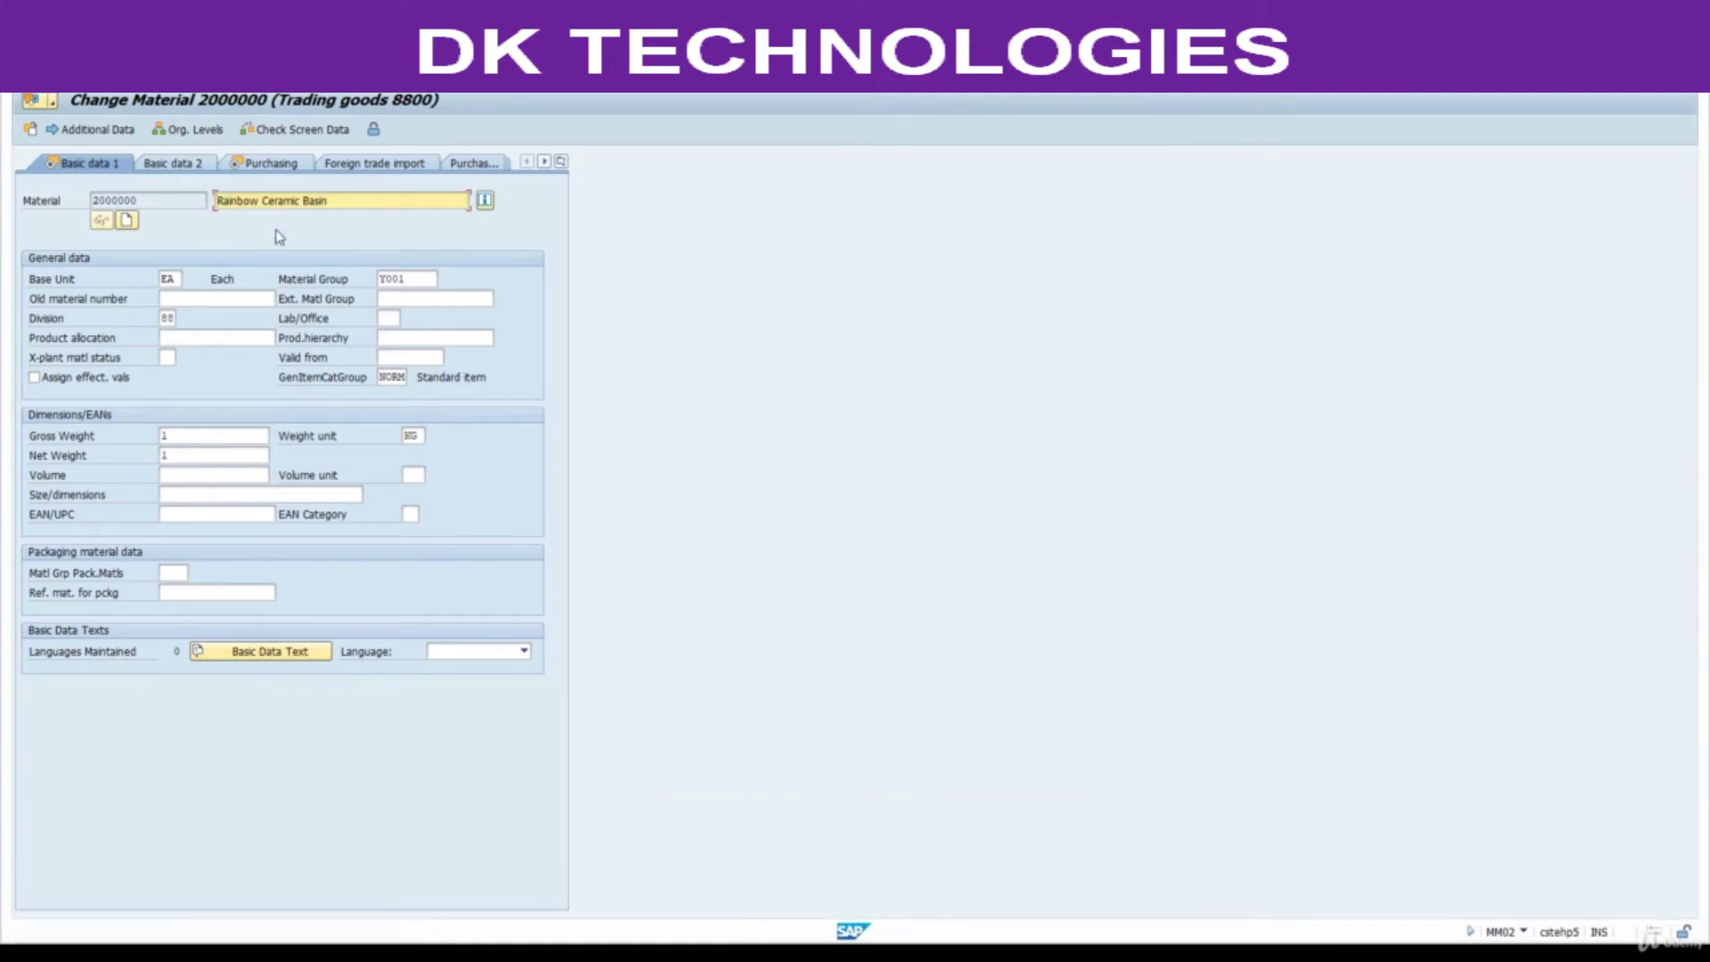
pyautogui.press('Return')
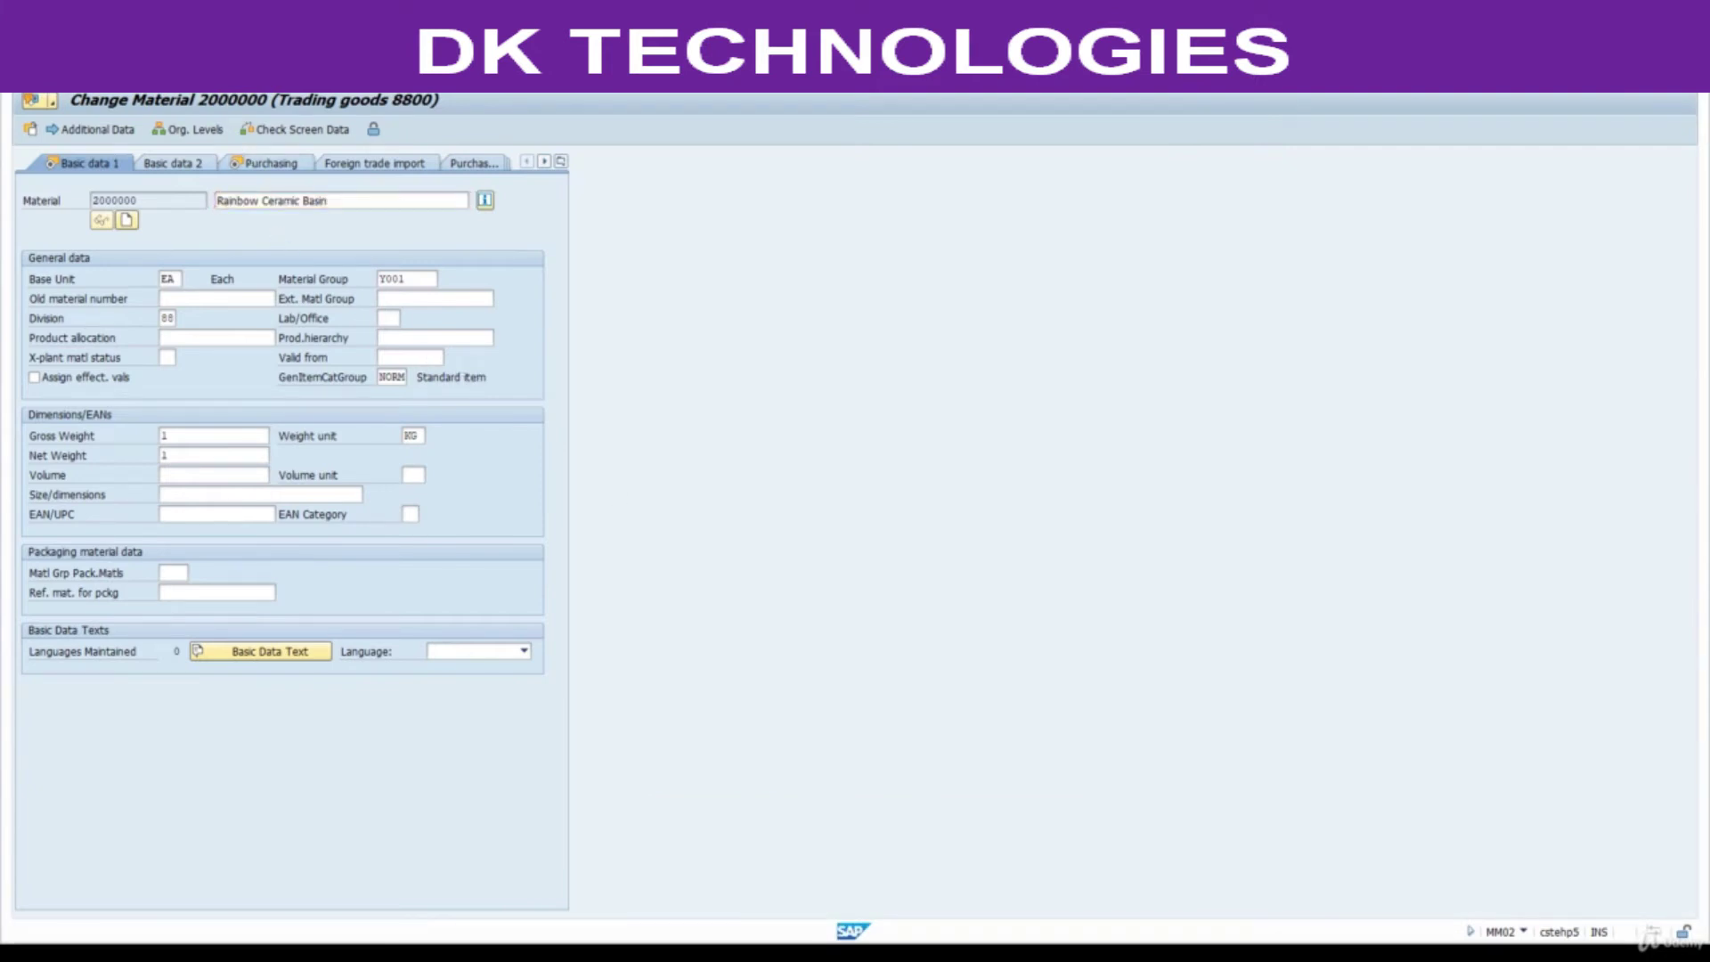
pyautogui.hotkey('ctrl', 's')
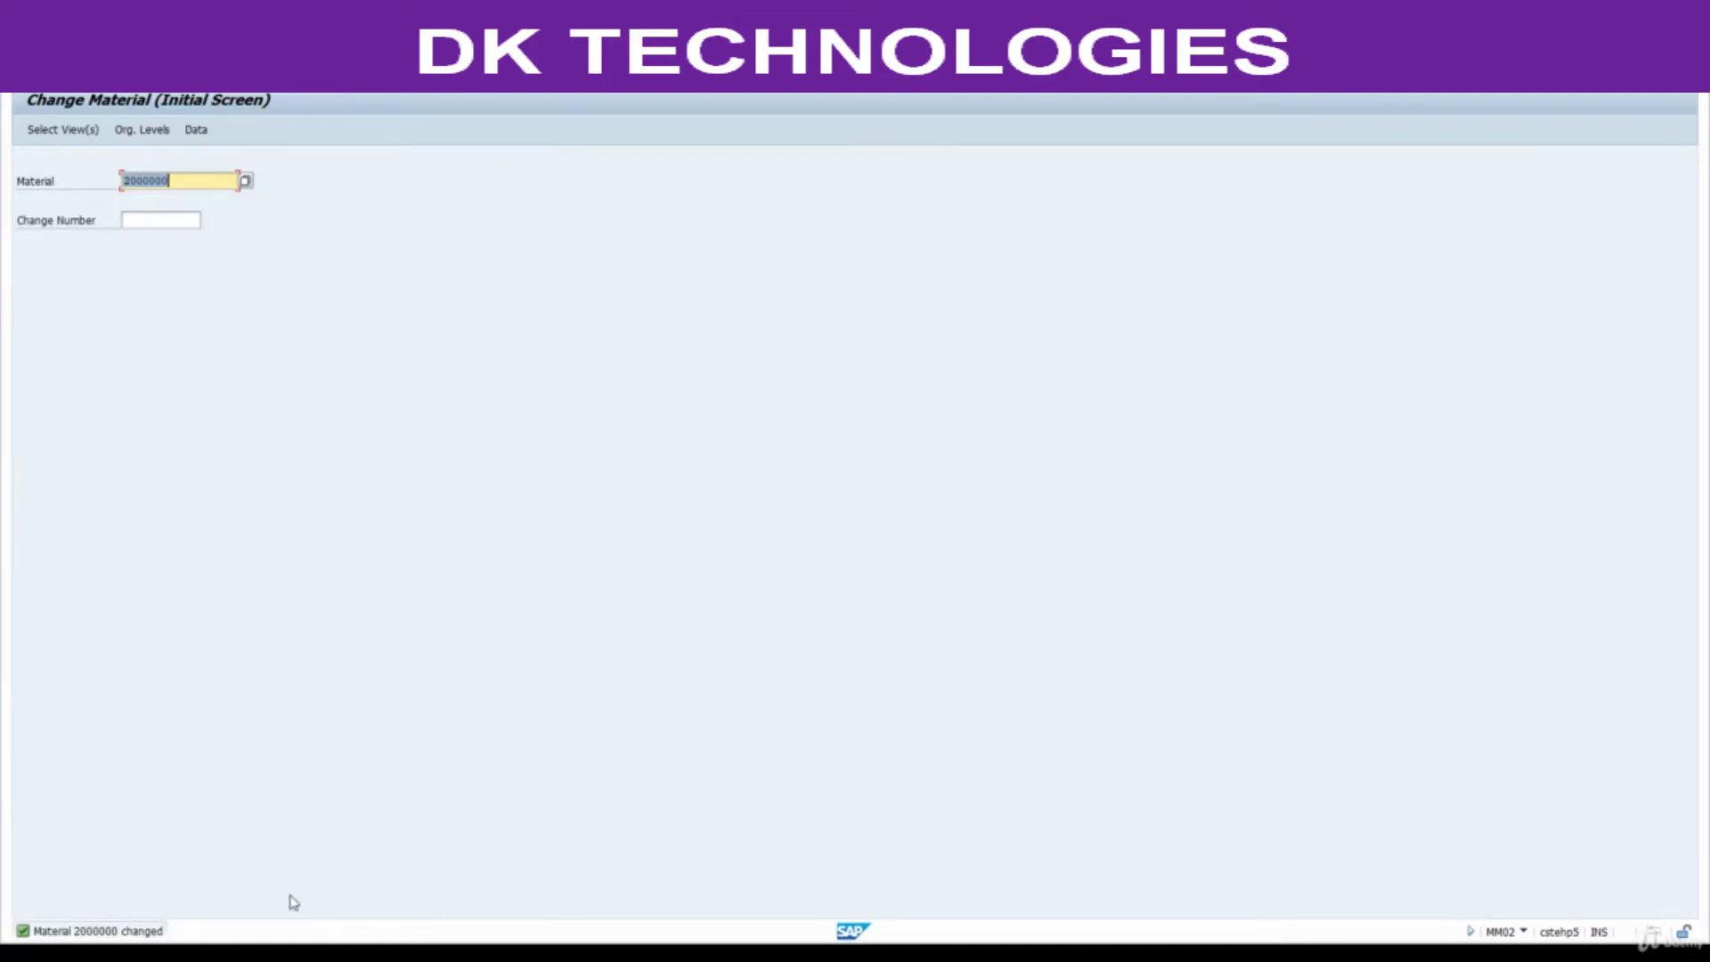
# Rerun the MM60 materials list to show the updated description
pyautogui.moveTo(895, 953)
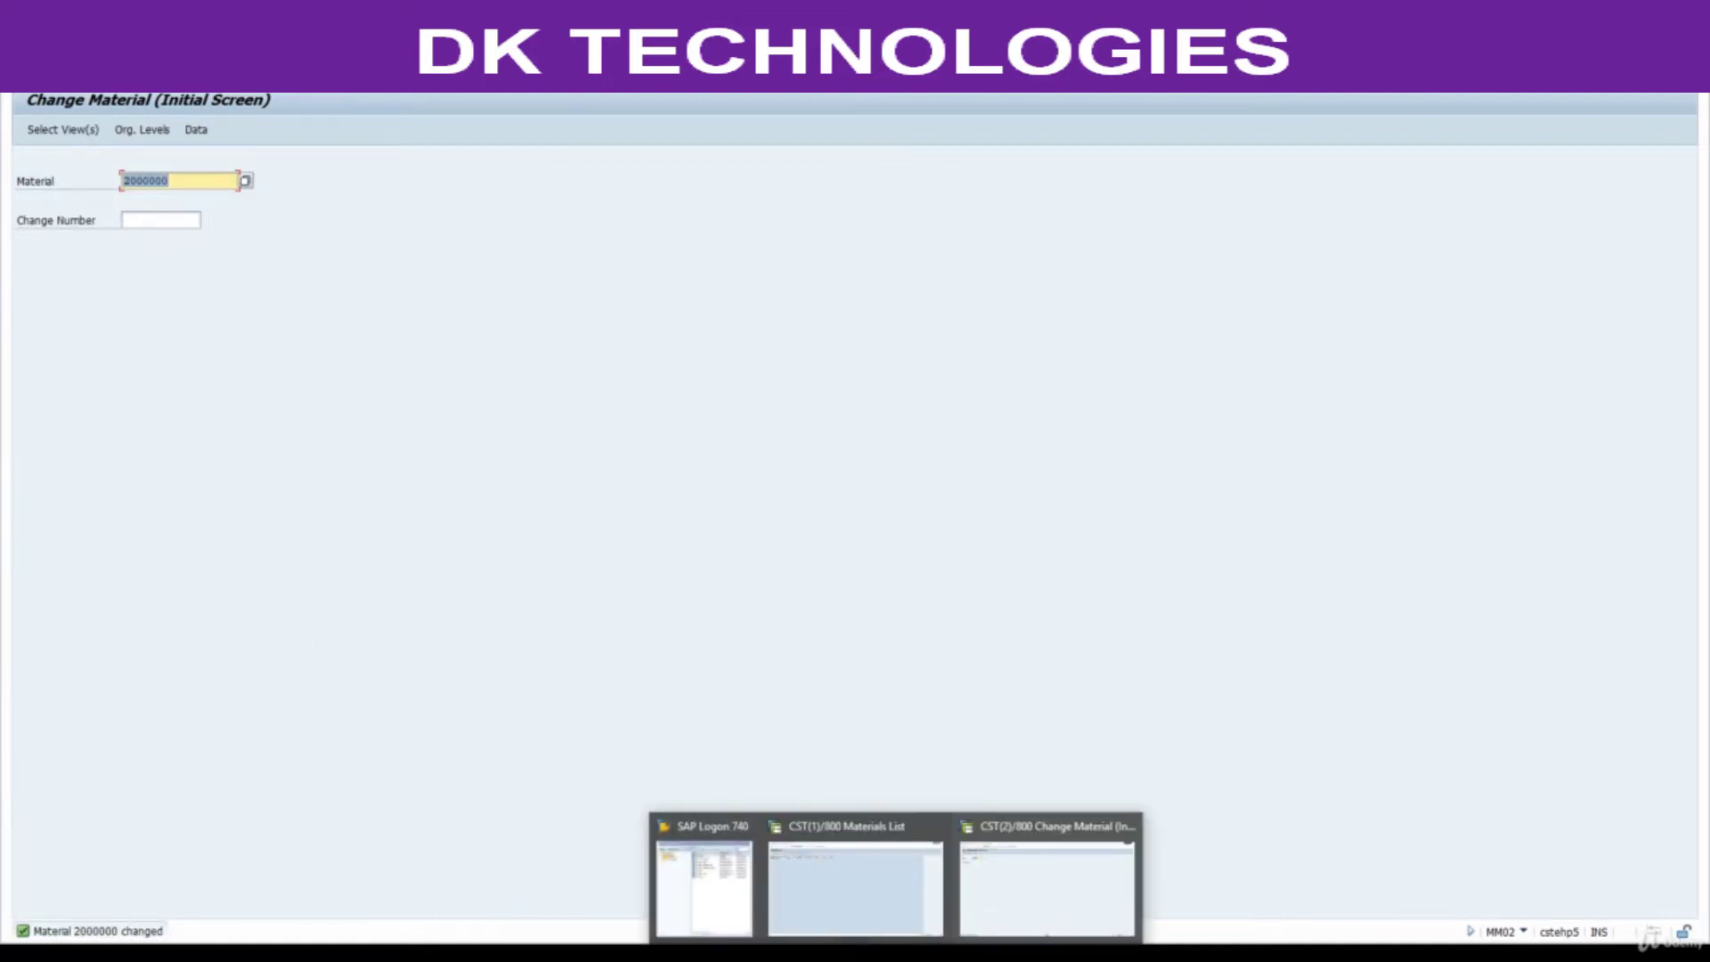
pyautogui.click(878, 920)
pyautogui.press('F10')
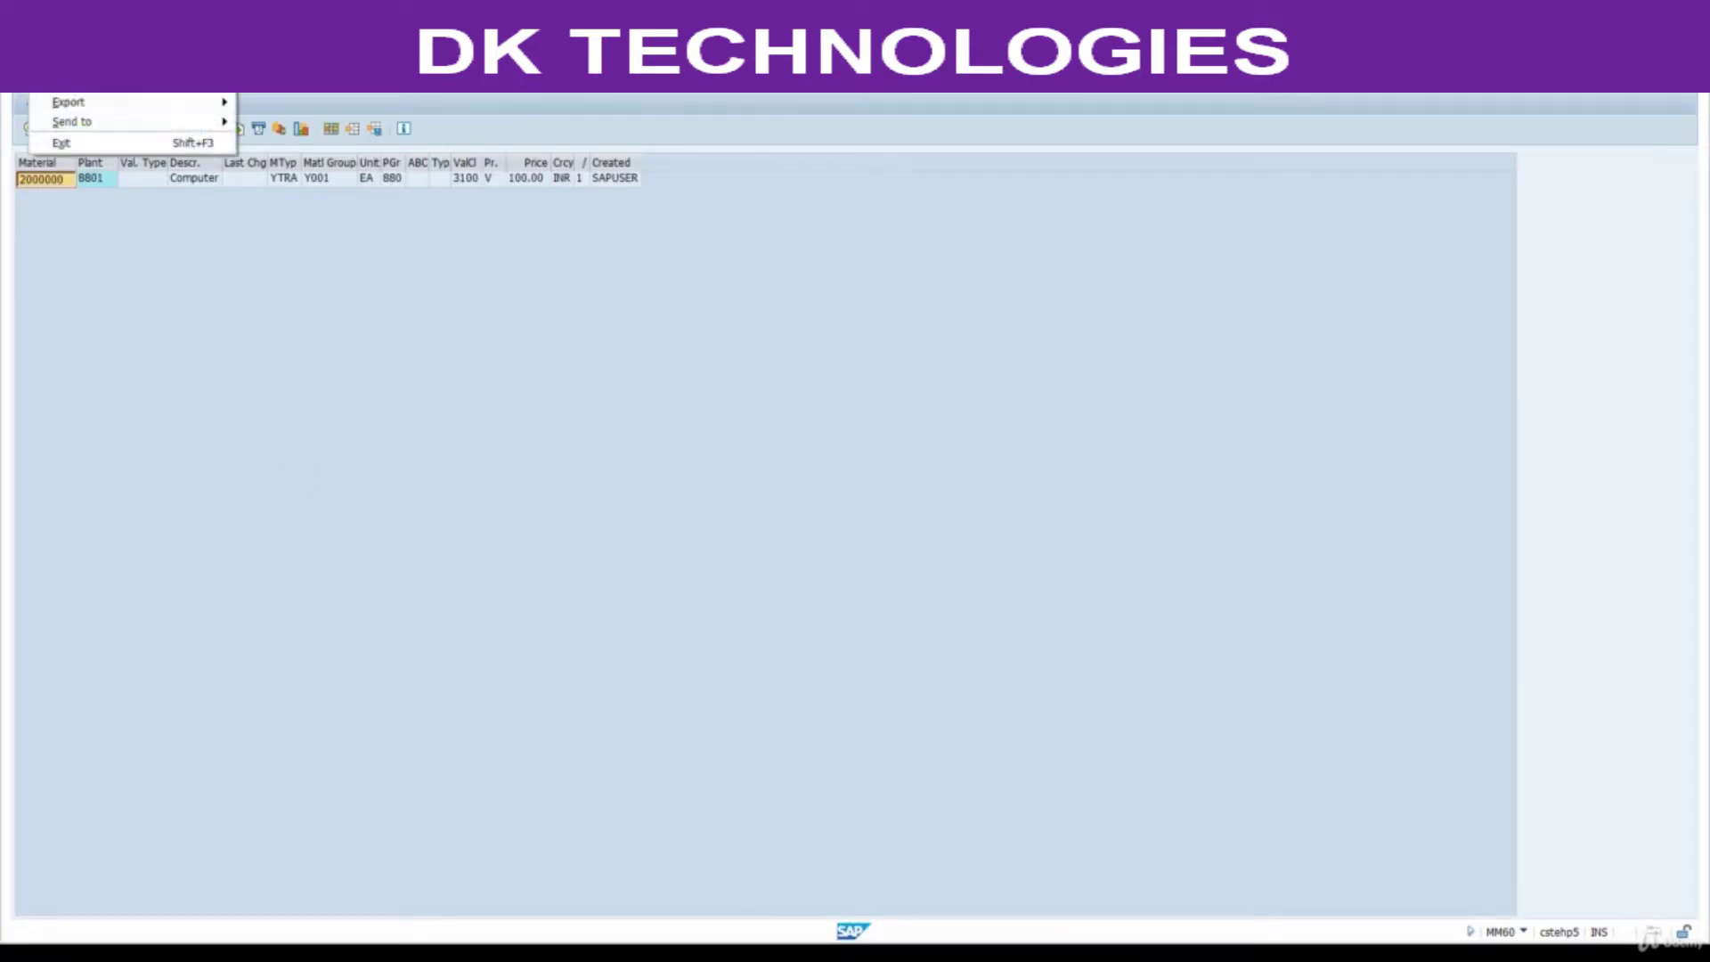
pyautogui.click(297, 98)
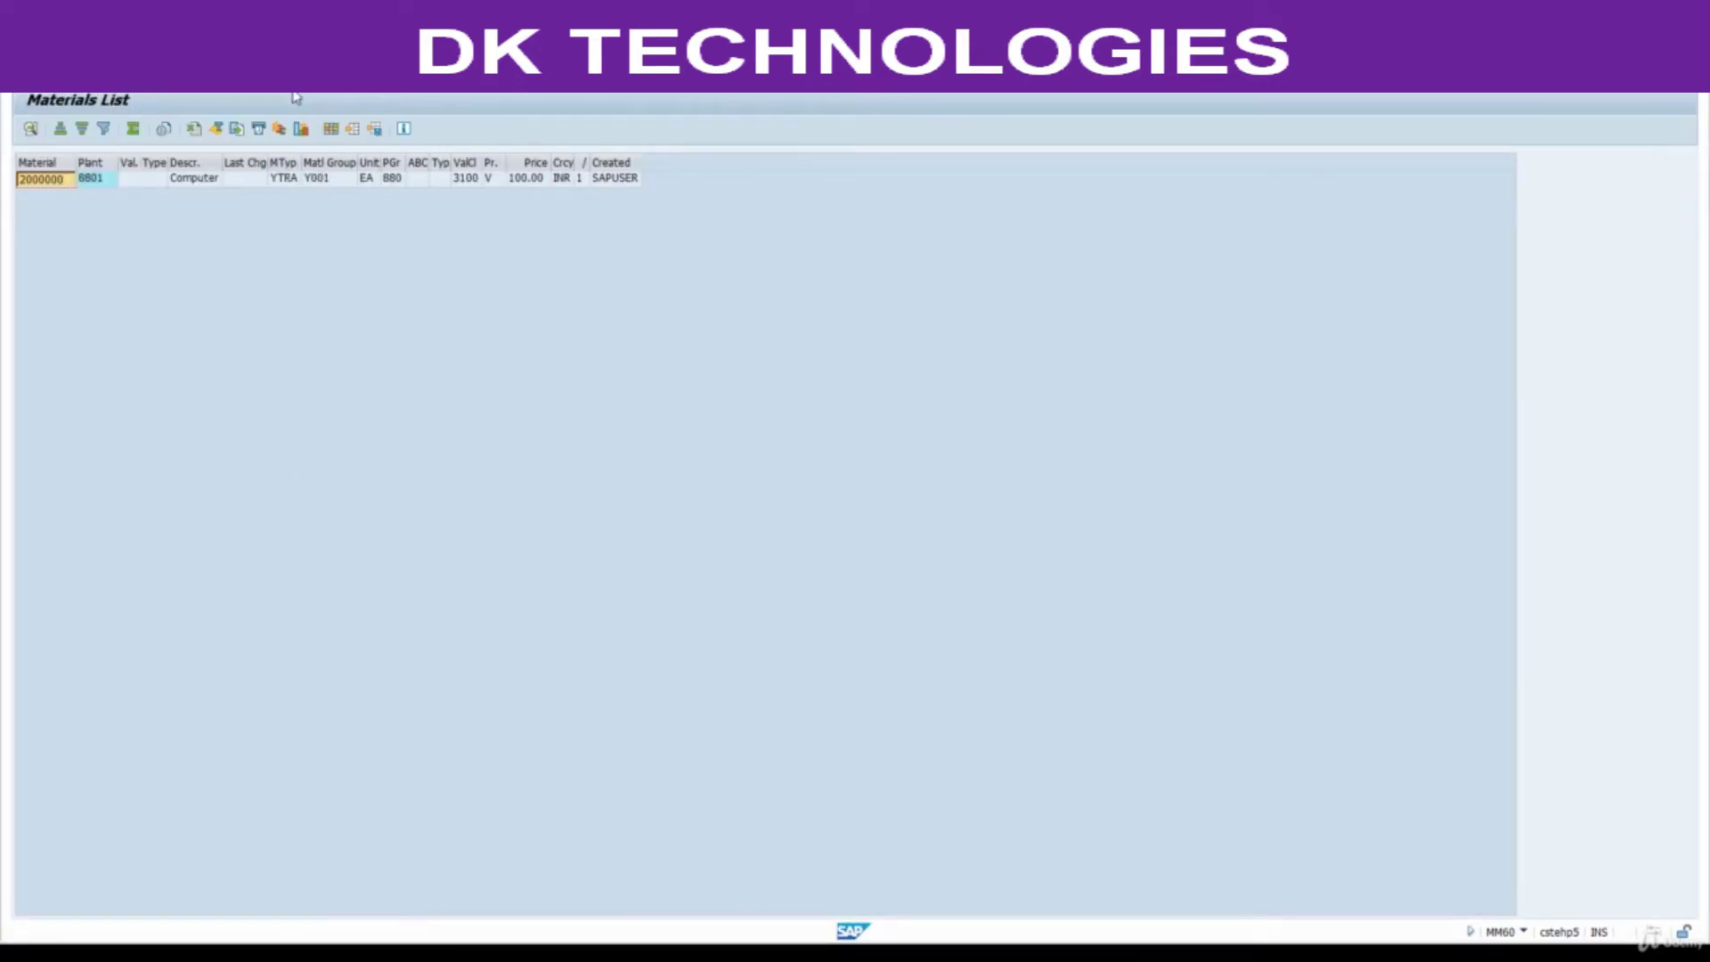
pyautogui.press('F3')
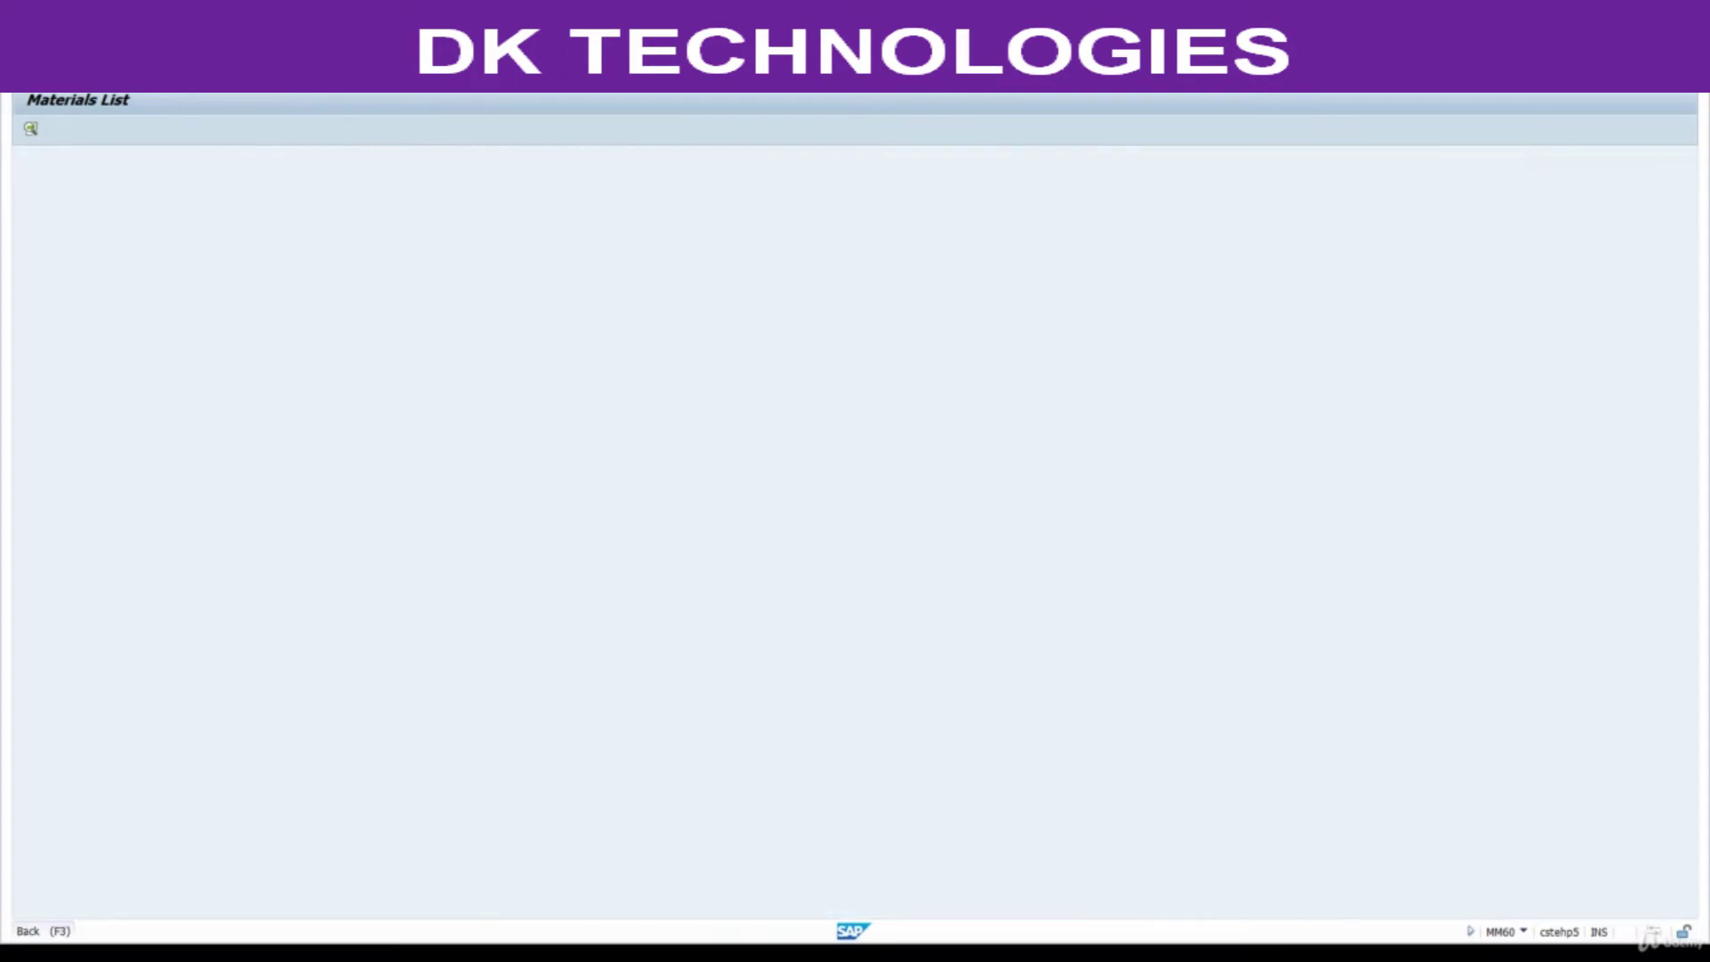
pyautogui.click(30, 130)
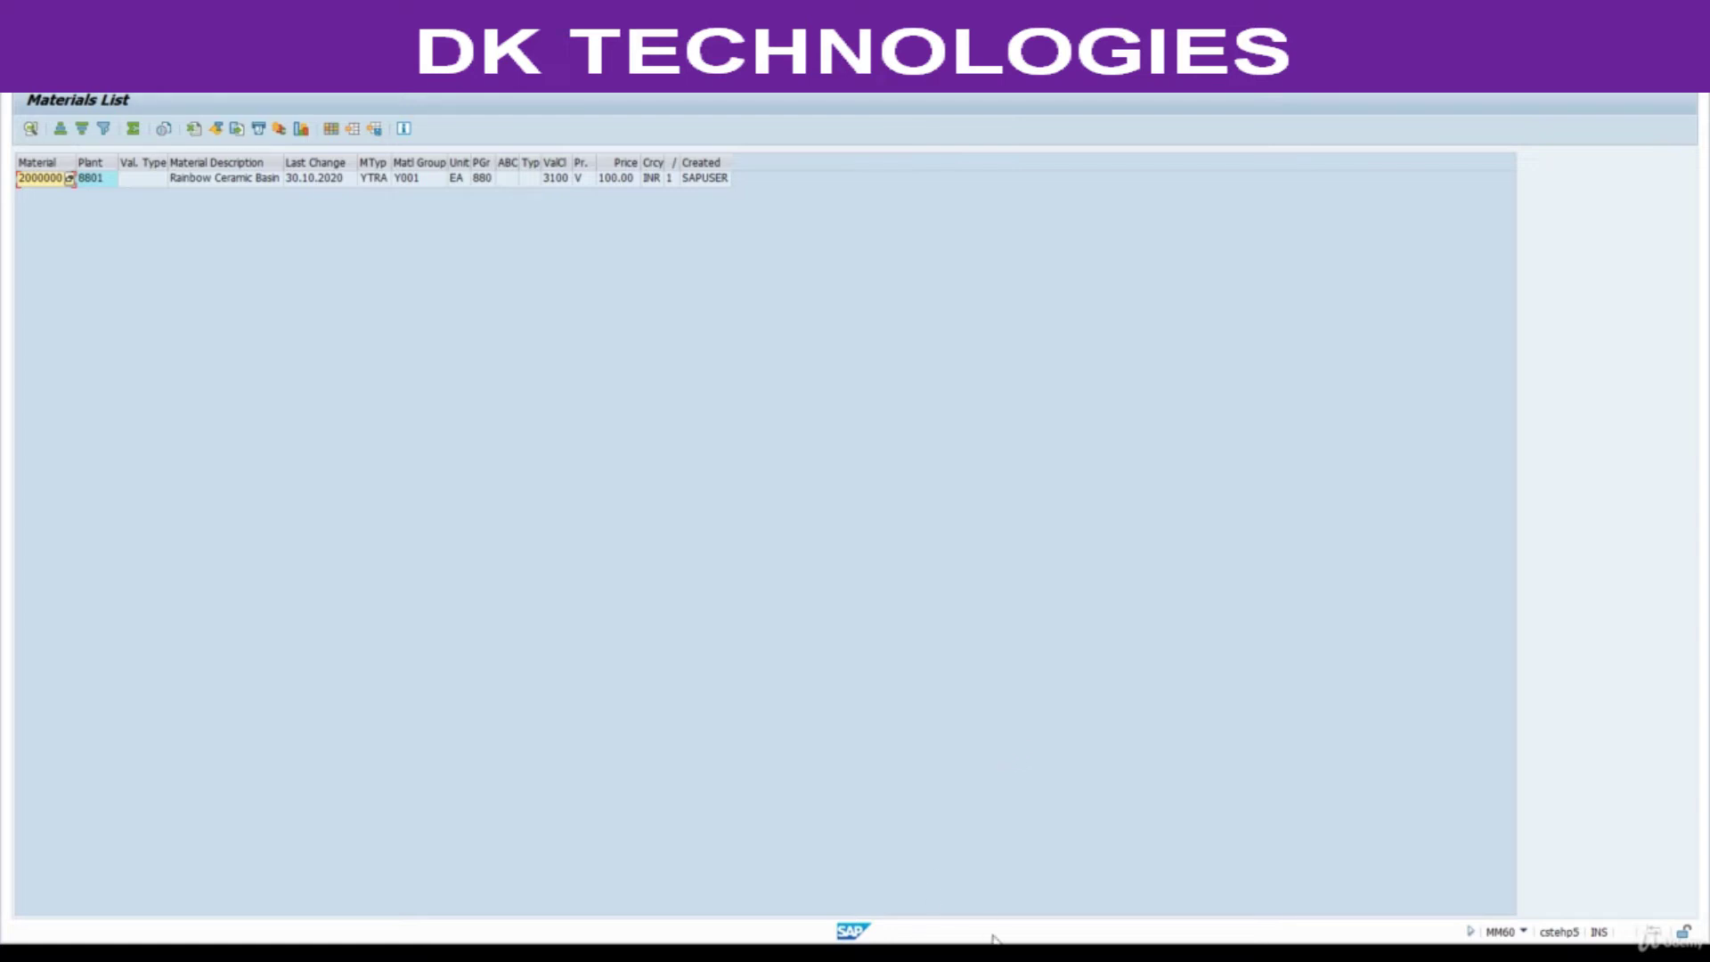
# Check the Excel description sheet, then open a new SAP session from the materials list
pyautogui.moveTo(938, 944)
pyautogui.click(1034, 873)
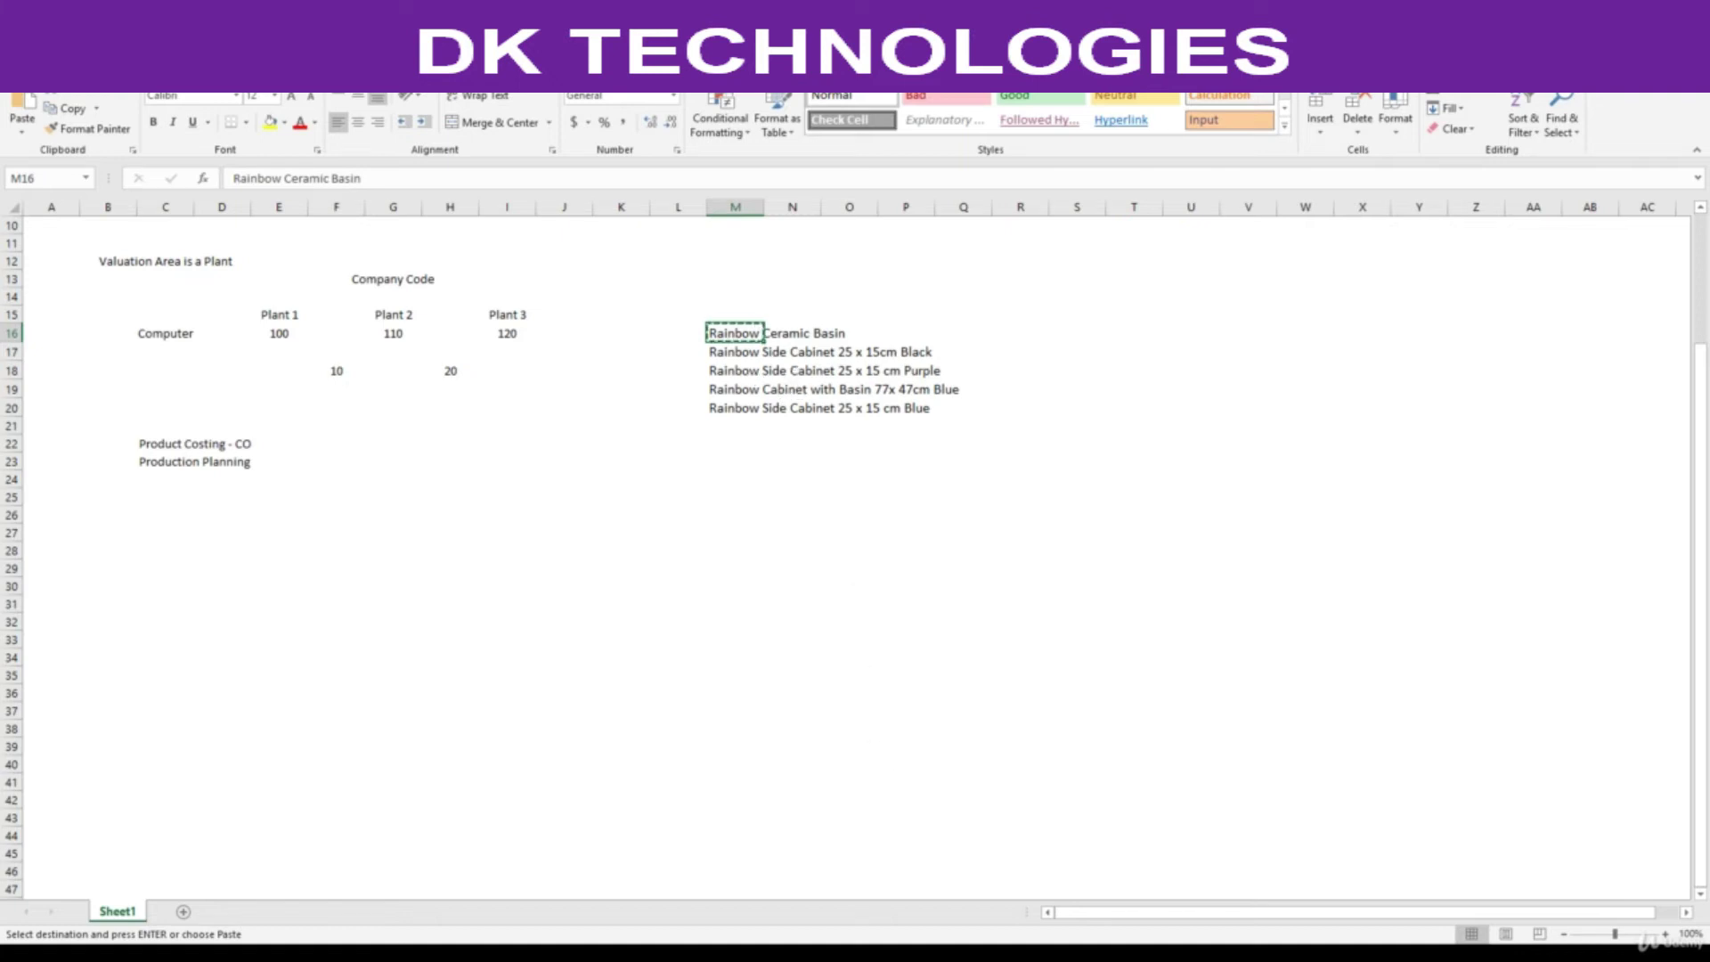
pyautogui.moveTo(914, 944)
pyautogui.click(879, 905)
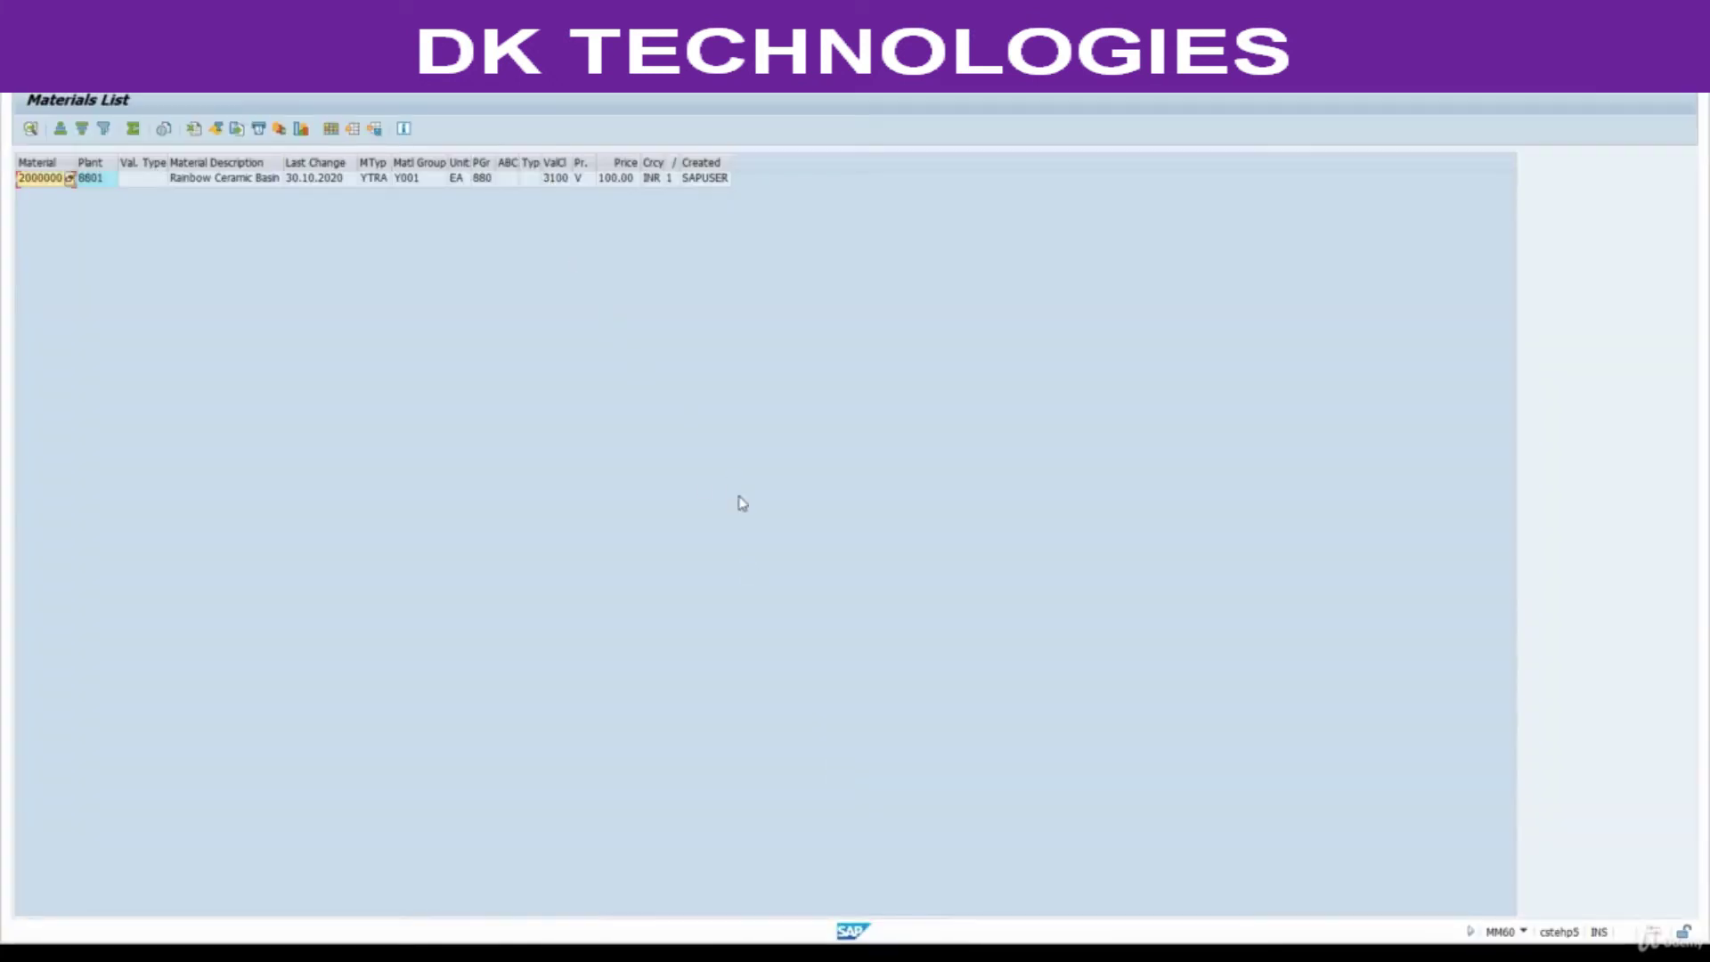
pyautogui.click(470, 98)
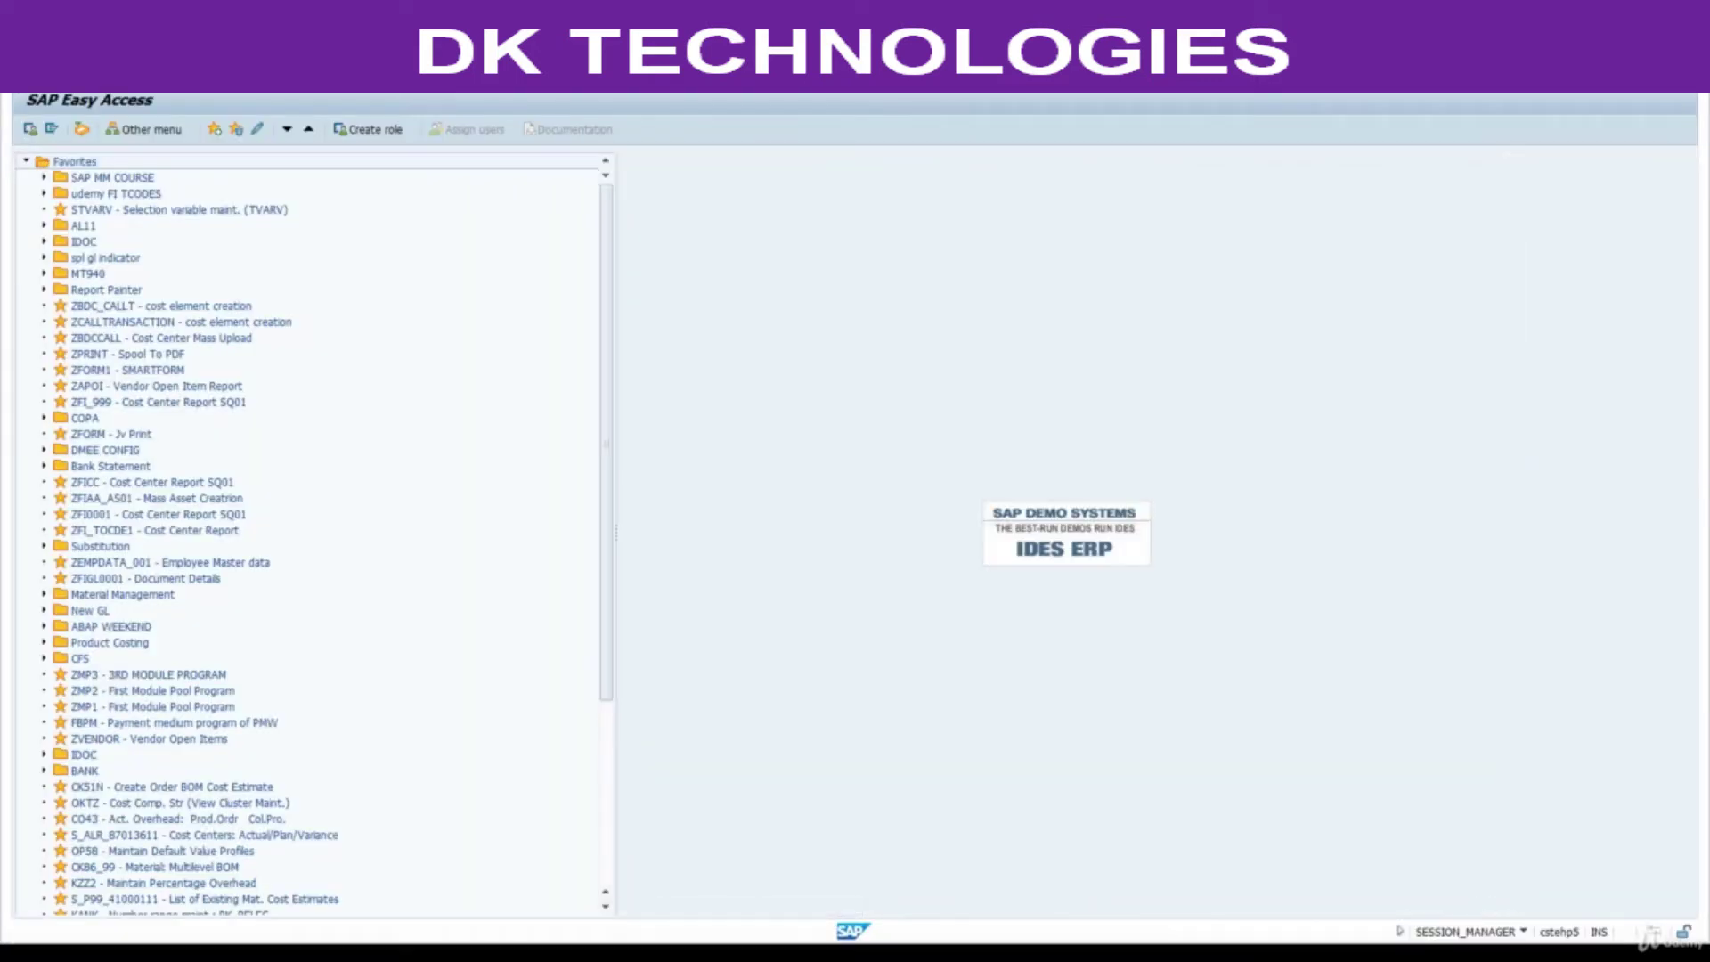
# Start MM01 and enter 2000000, copied from the materials list, as the copy-from material
pyautogui.press('Return')
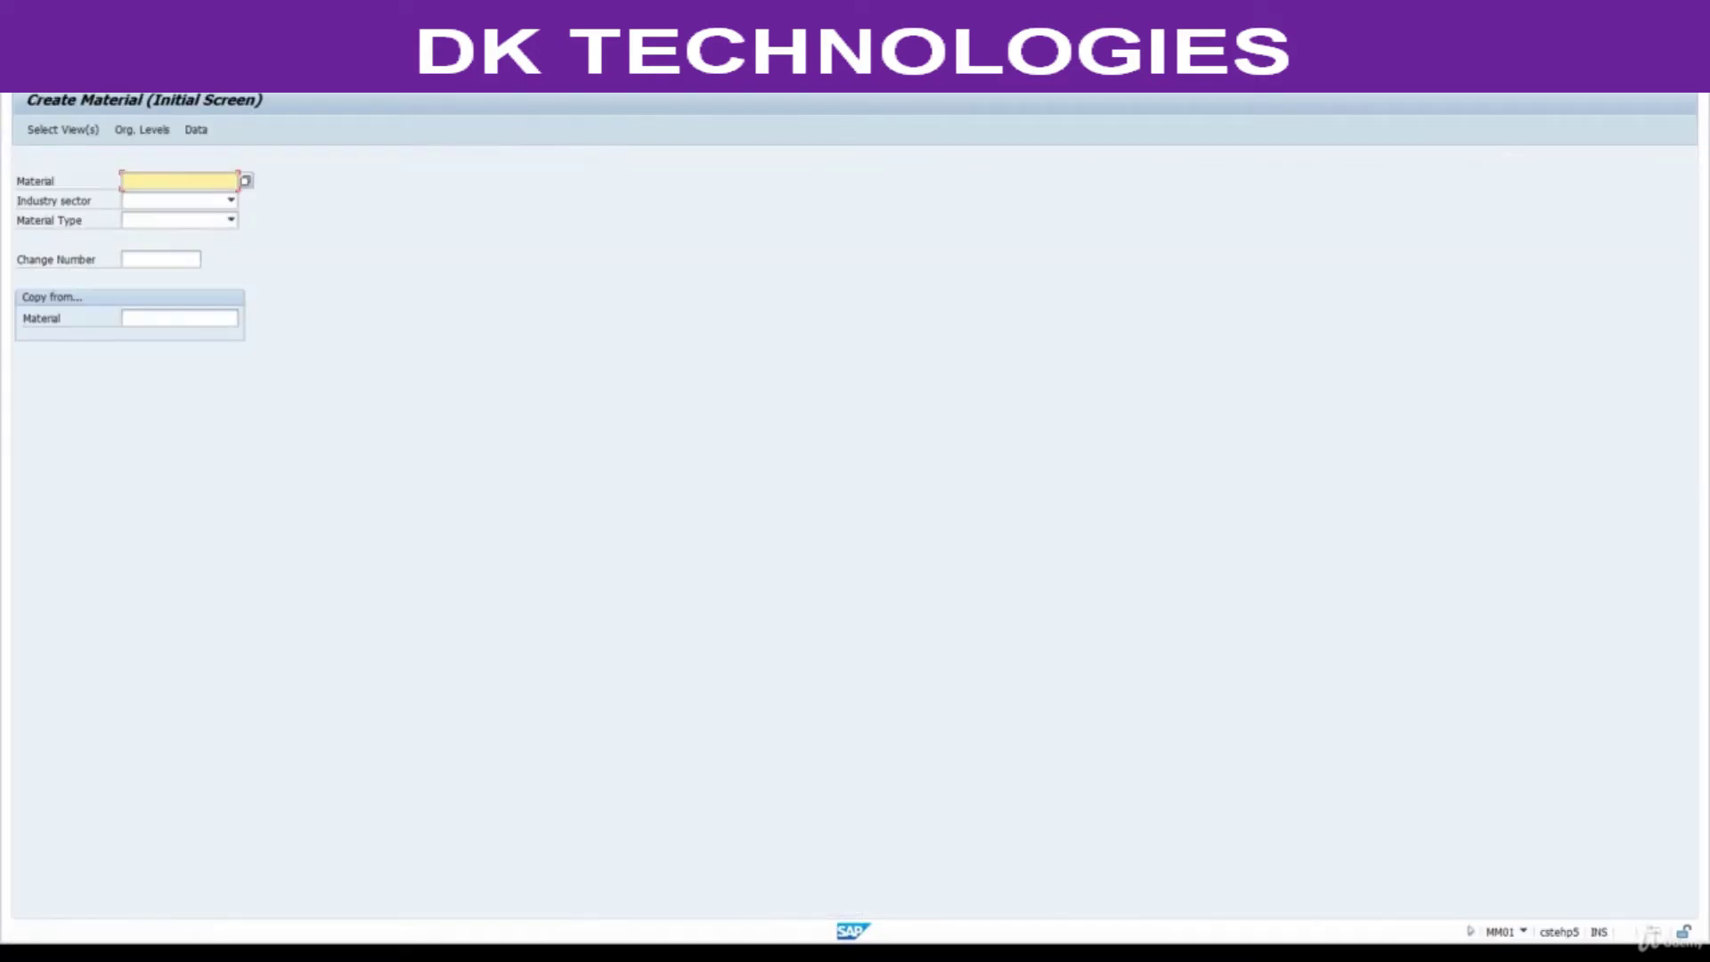
pyautogui.click(164, 318)
pyautogui.hotkey('ctrl', 'v')
pyautogui.press('BackSpace')
pyautogui.press('BackSpace')
pyautogui.press('BackSpace')
pyautogui.press('BackSpace')
pyautogui.press('BackSpace')
pyautogui.press('BackSpace')
pyautogui.press('BackSpace')
pyautogui.press('BackSpace')
pyautogui.press('BackSpace')
pyautogui.press('BackSpace')
pyautogui.press('BackSpace')
pyautogui.press('BackSpace')
pyautogui.press('BackSpace')
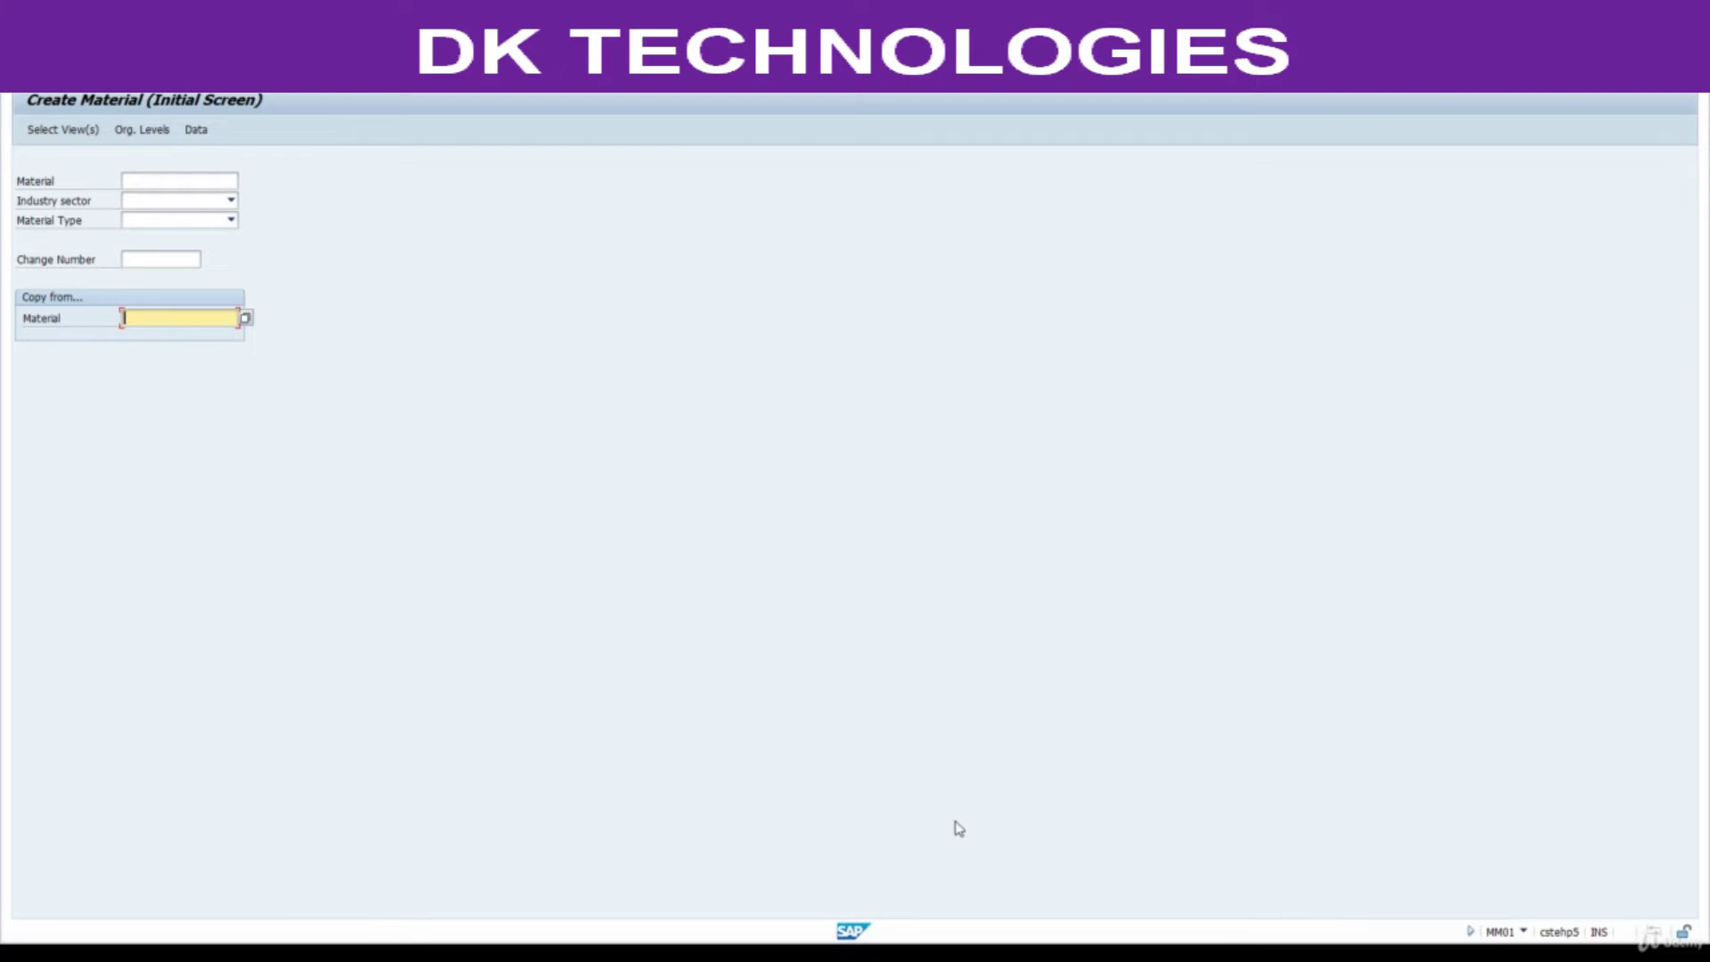
pyautogui.click(794, 873)
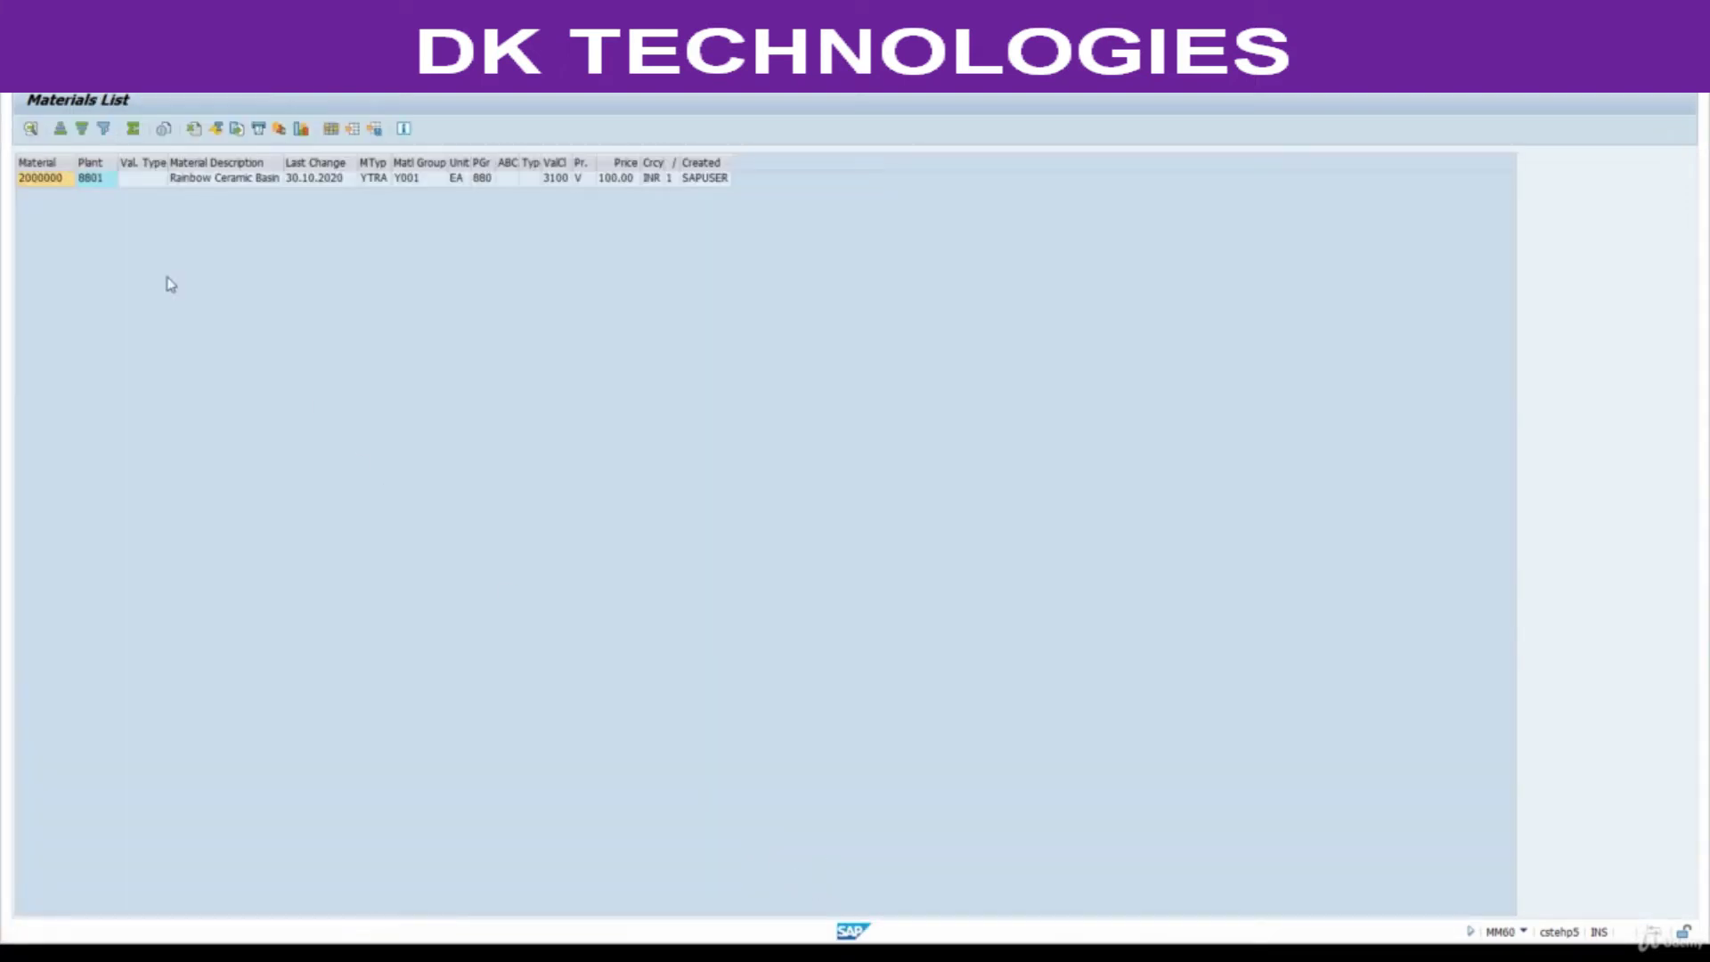
pyautogui.click(49, 180)
pyautogui.click(50, 180)
pyautogui.moveTo(899, 951)
pyautogui.click(1096, 907)
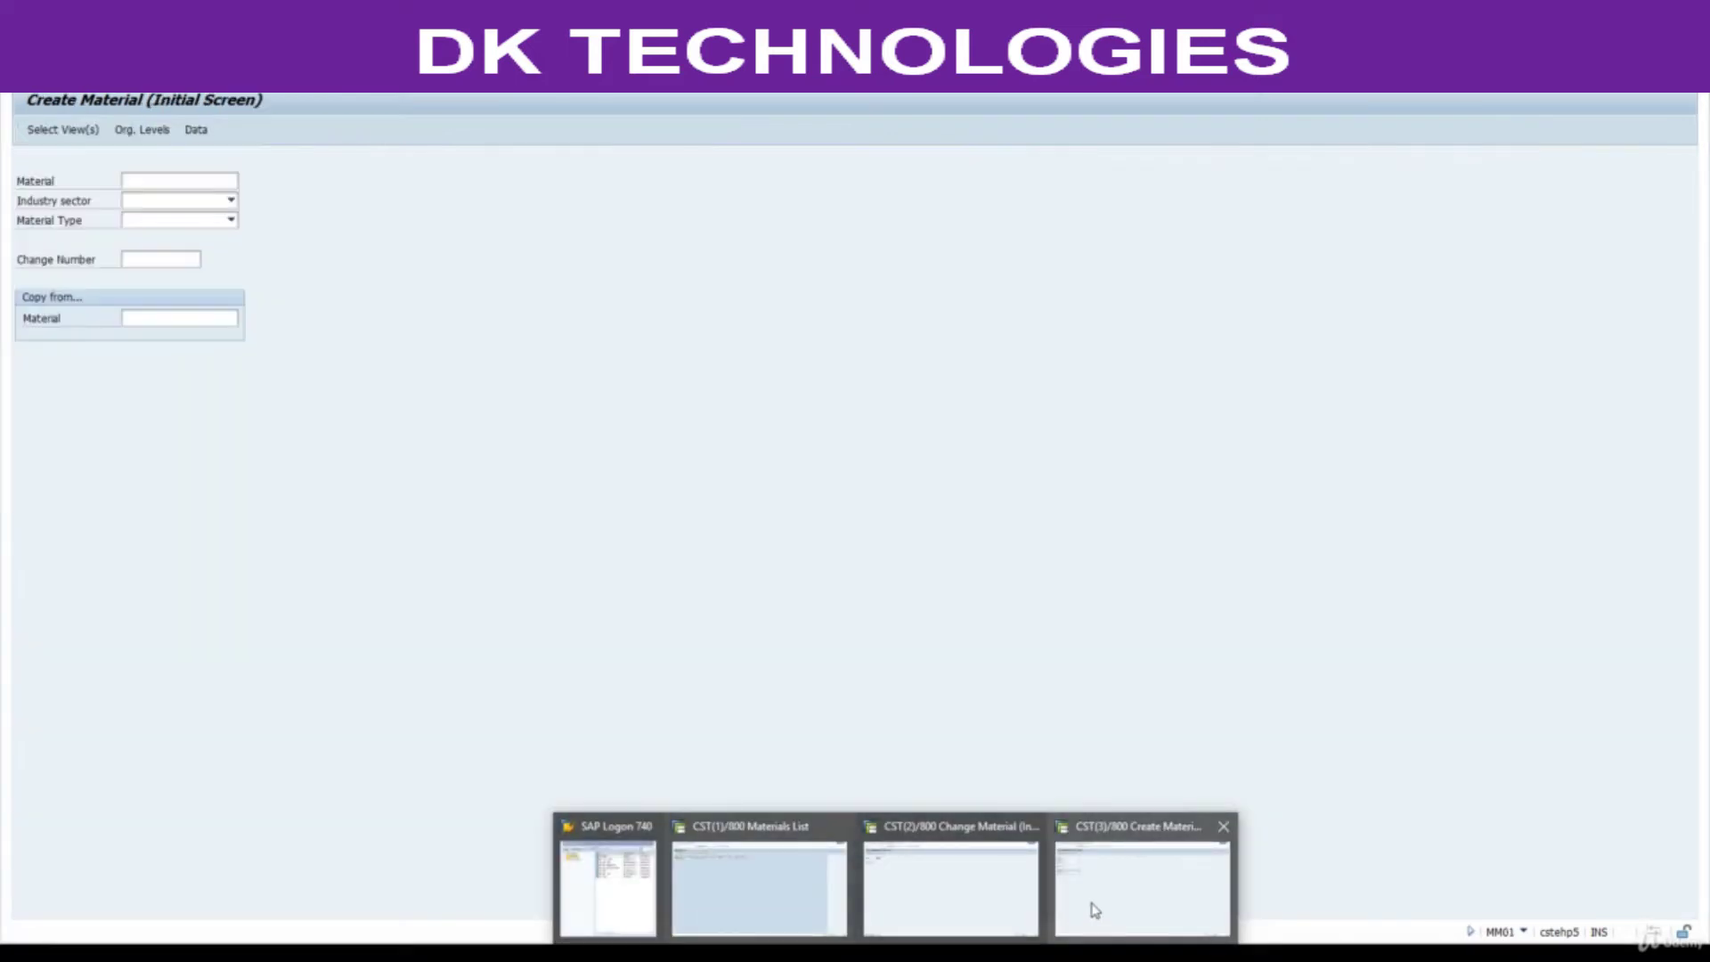
pyautogui.write('2000000')
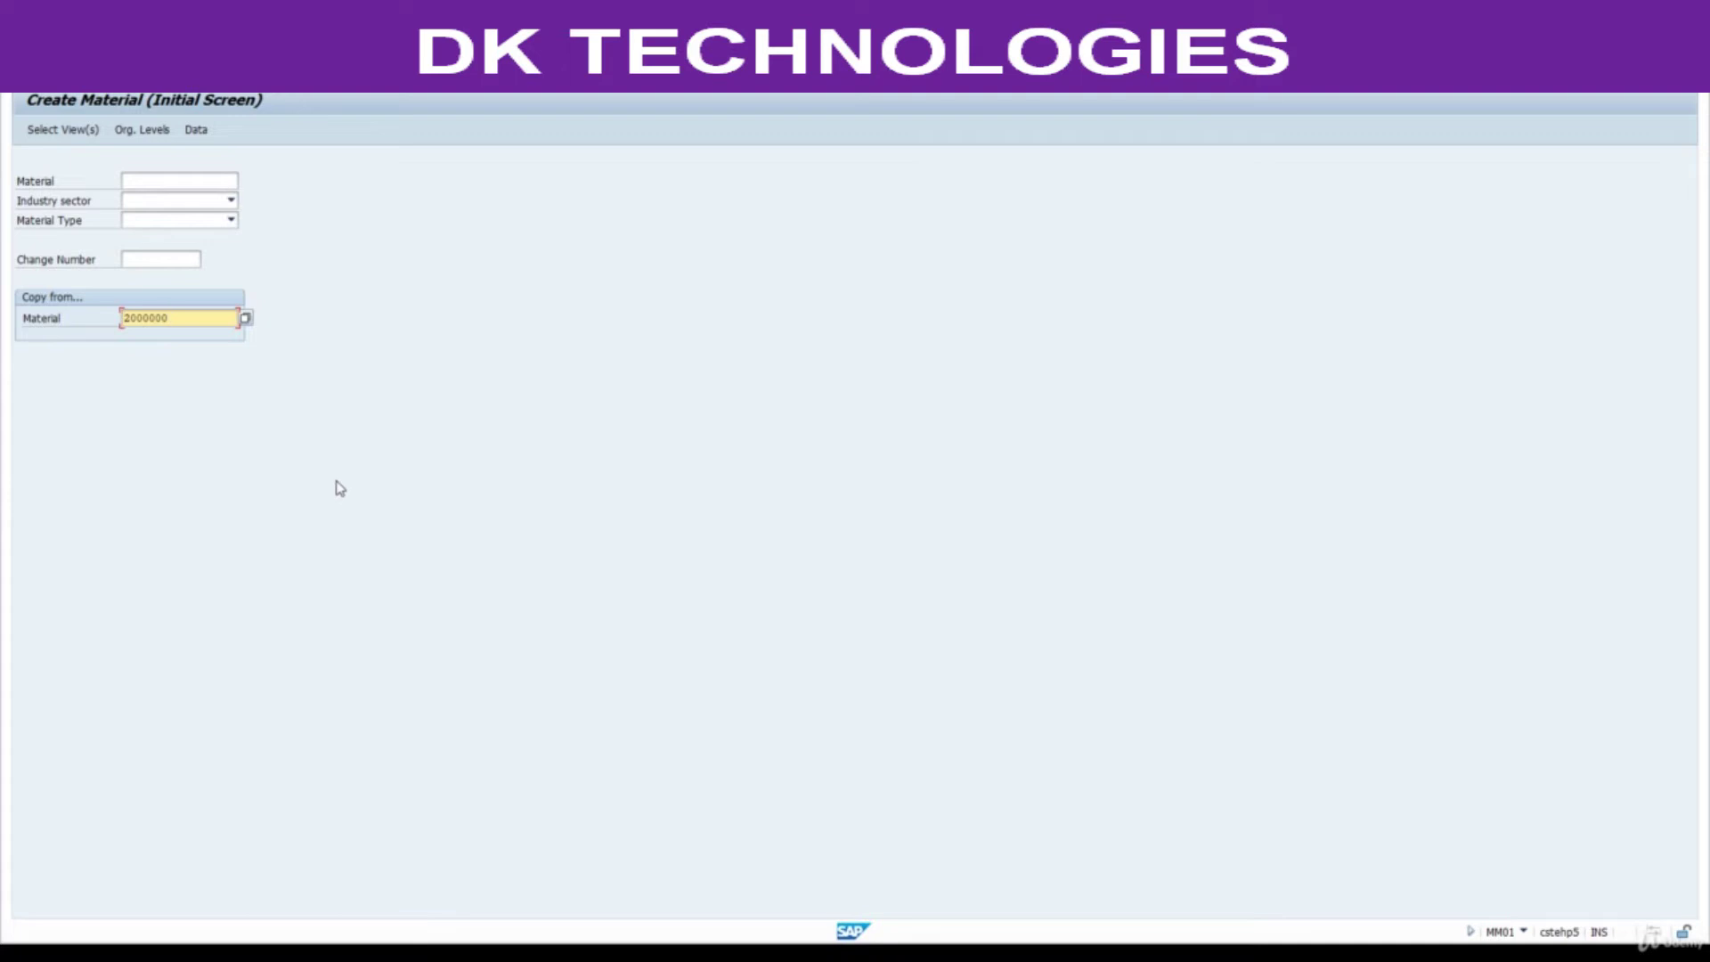
# Choose industry sector 1 Retail and material type YTRA Trading goods, then confirm the entries
pyautogui.click(174, 180)
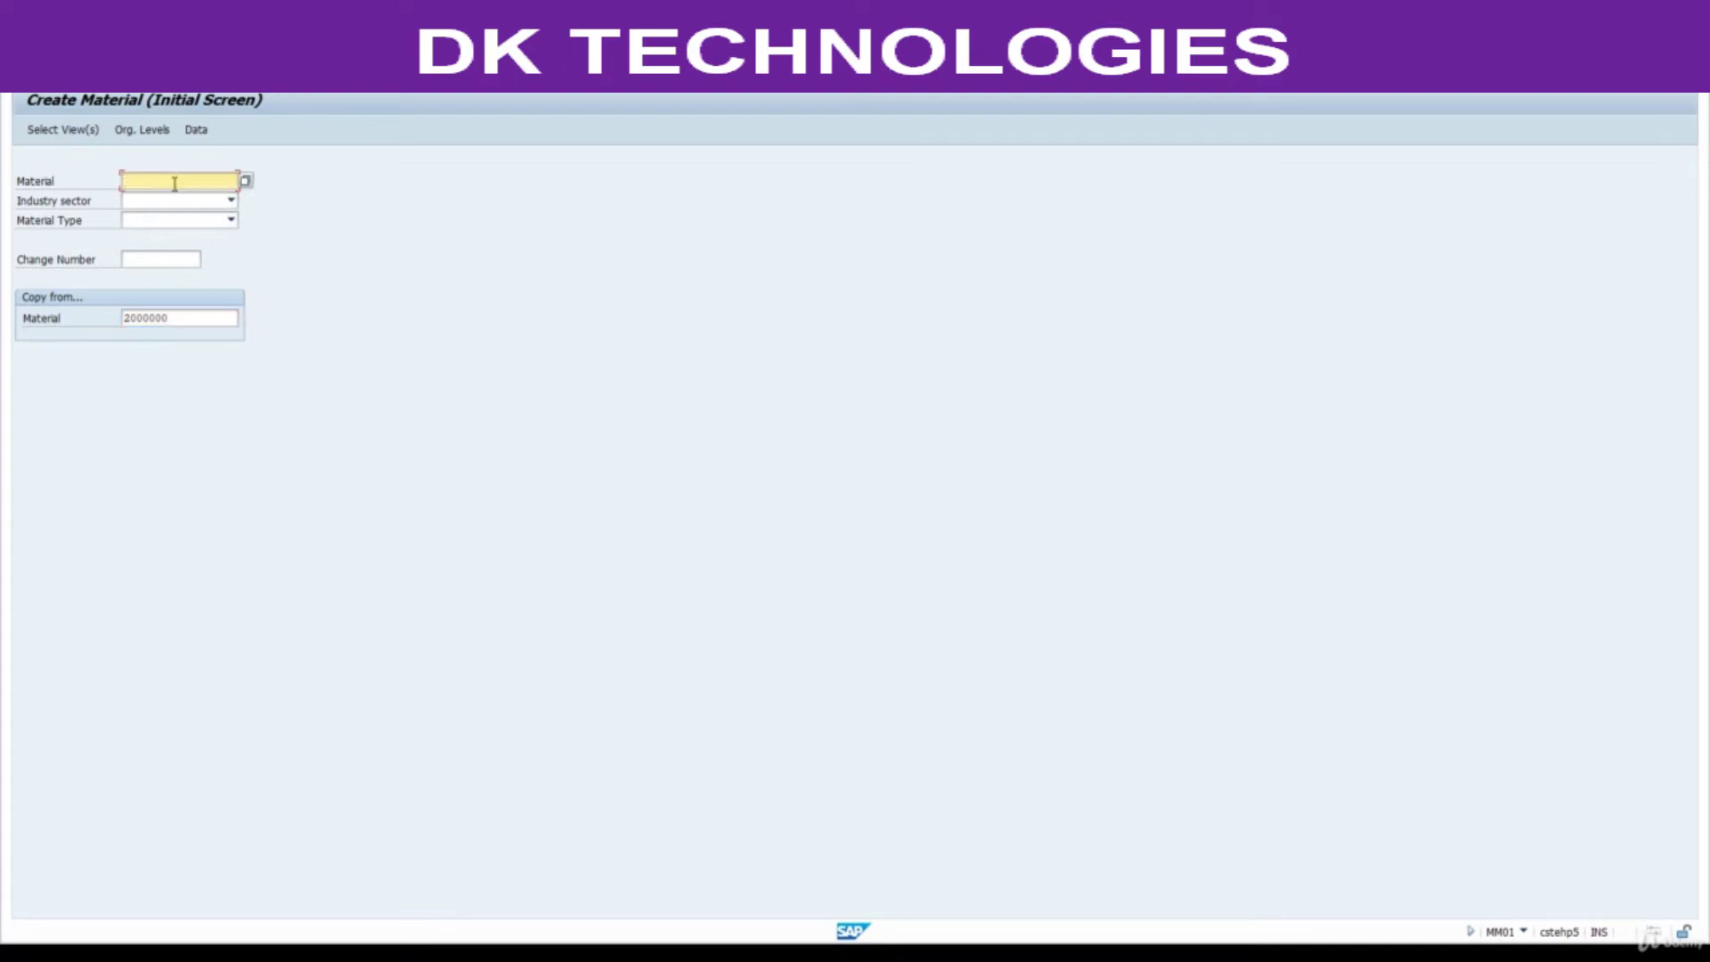
pyautogui.click(166, 201)
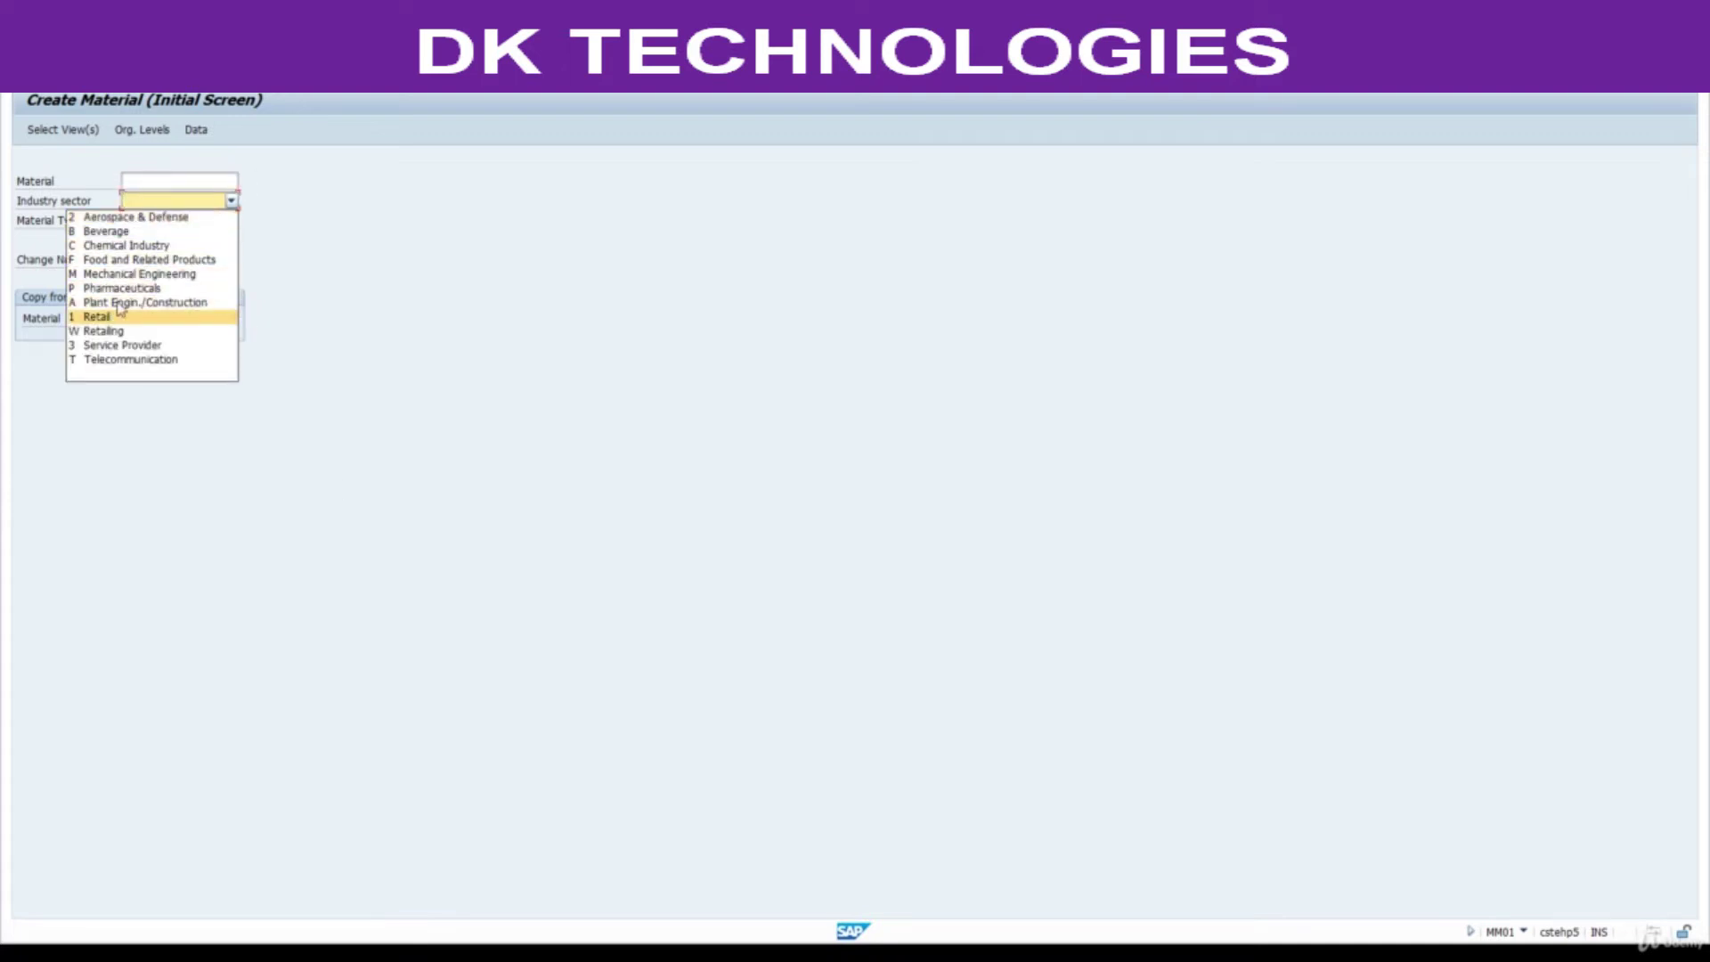
pyautogui.click(119, 311)
pyautogui.click(175, 222)
pyautogui.moveTo(225, 267); pyautogui.dragTo(229, 390)
pyautogui.click(213, 389)
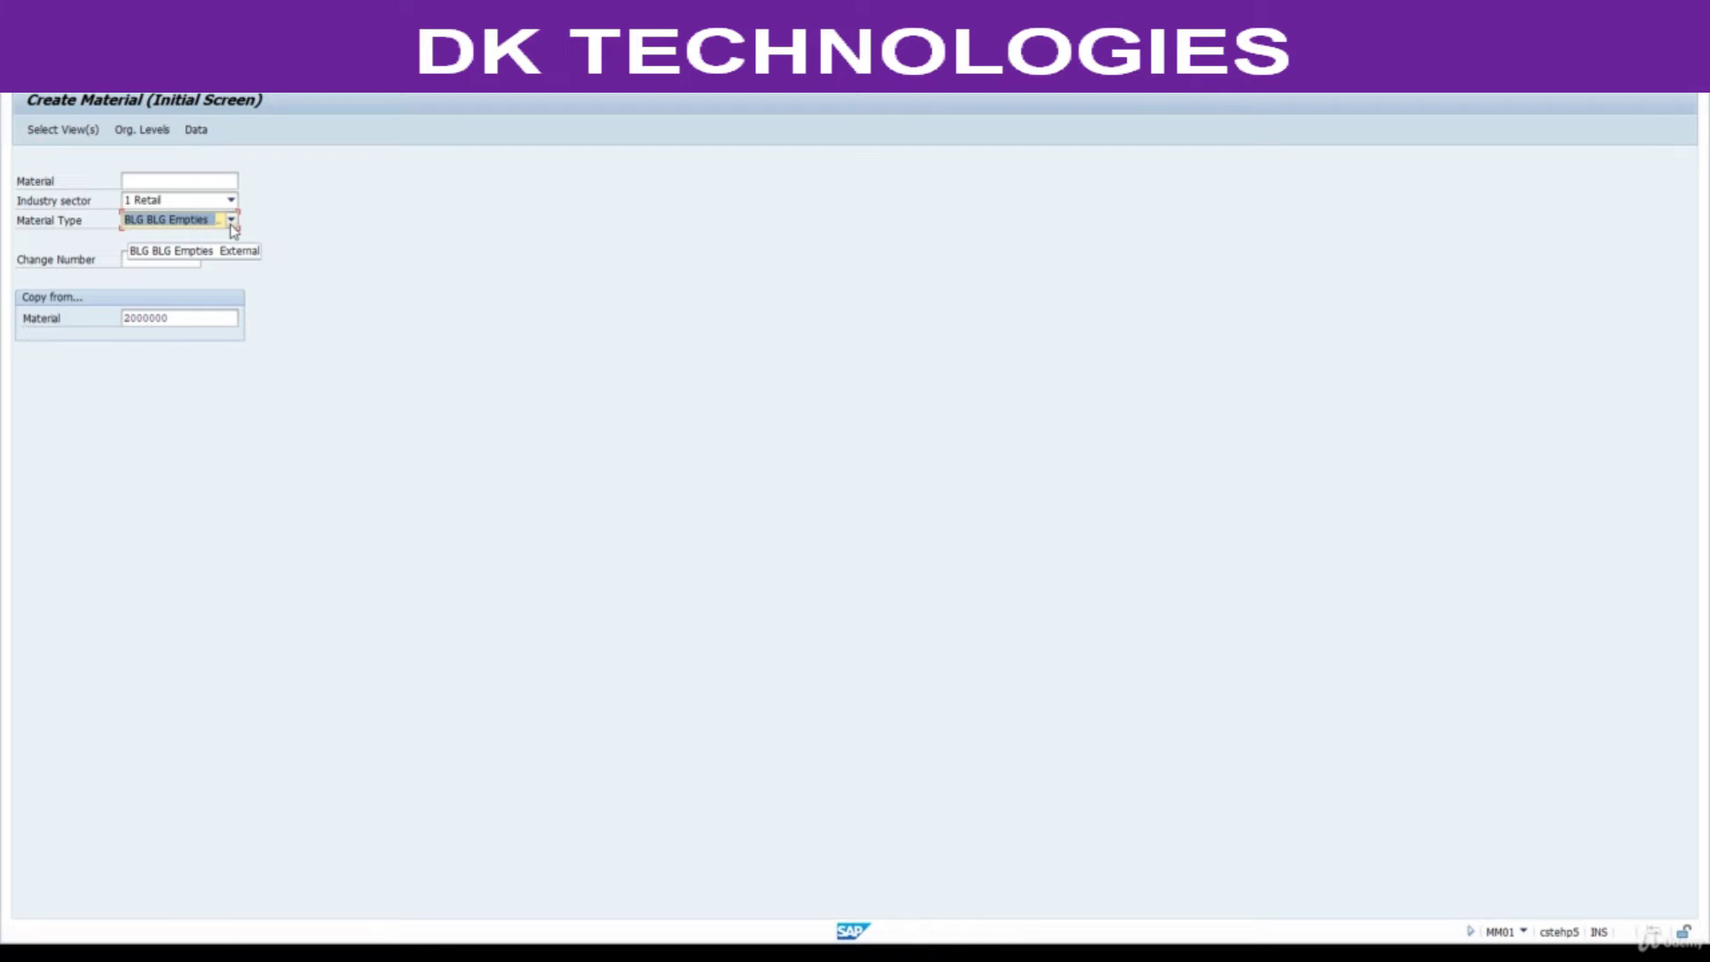
pyautogui.press('y')
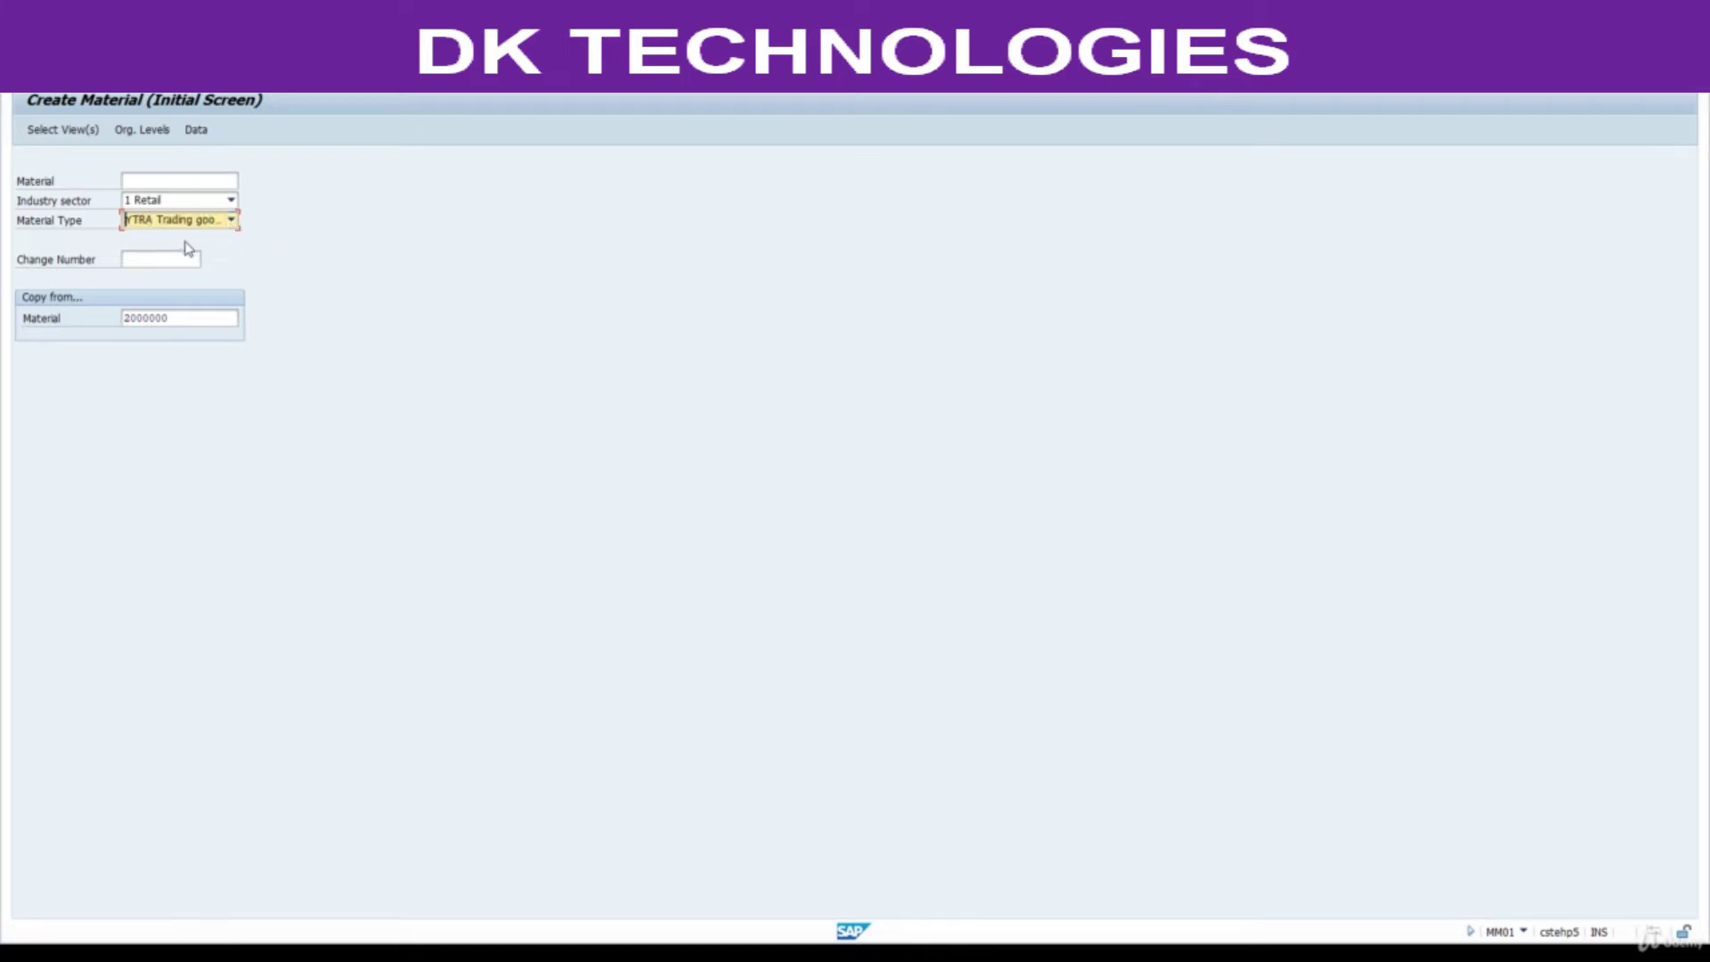
pyautogui.press('Return')
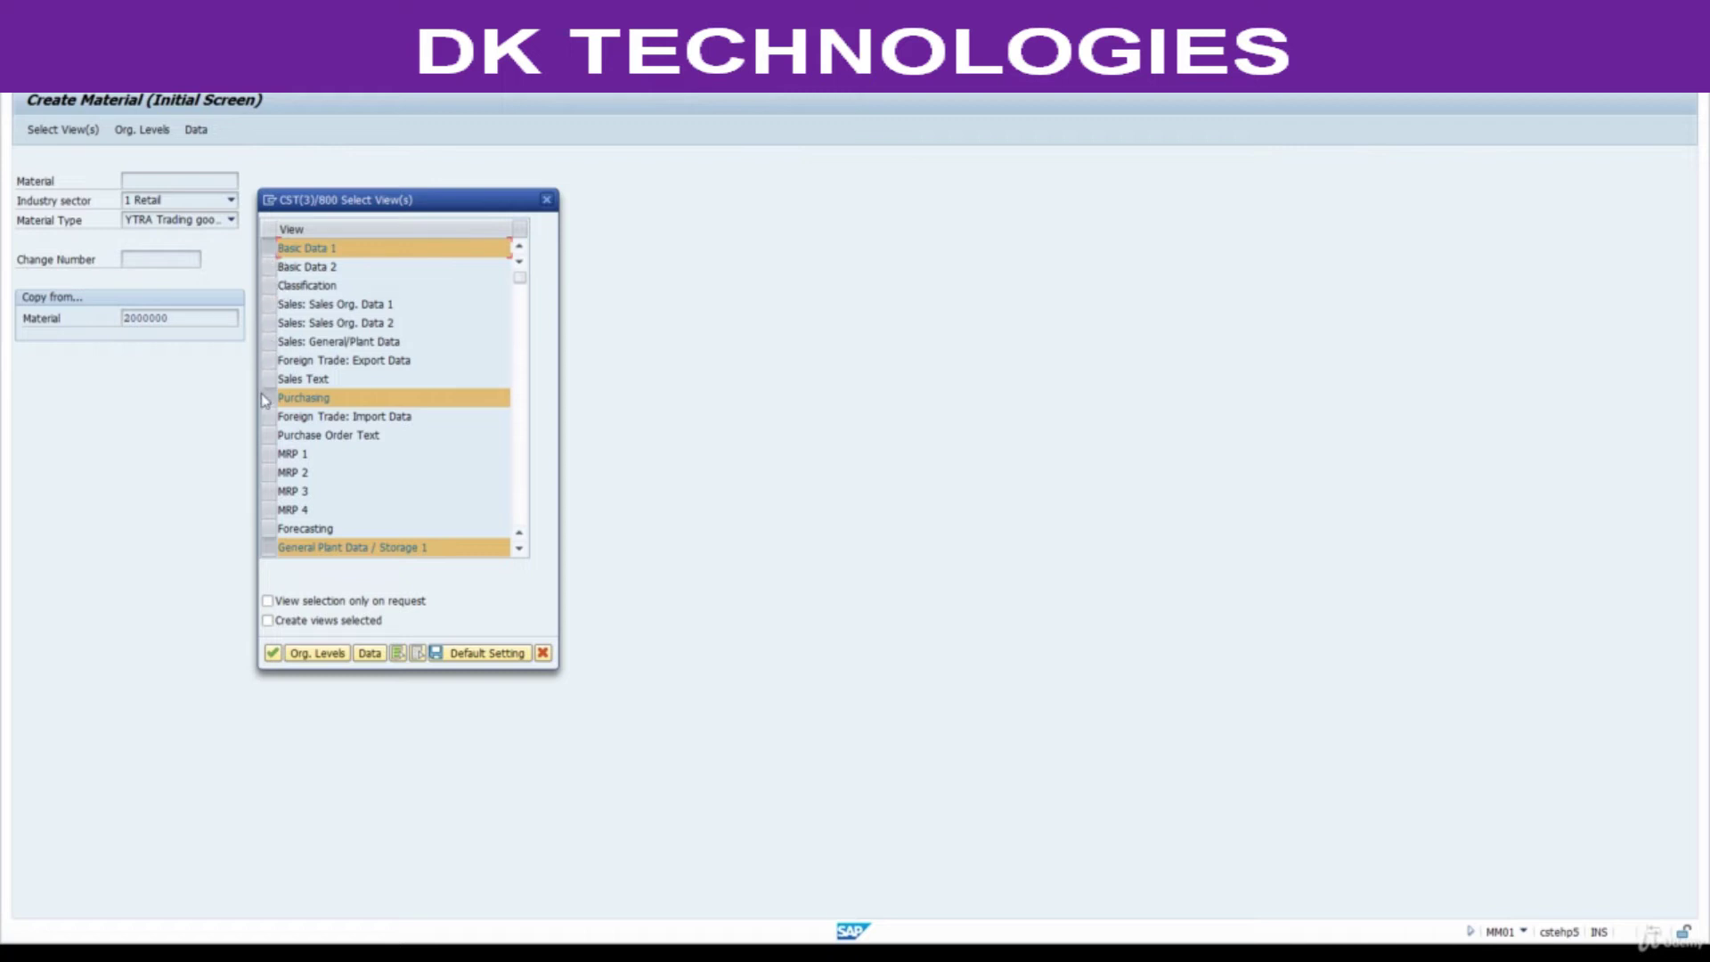
# Review the preselected views such as Basic Data 1, Purchasing and Accounting 1, and accept them
pyautogui.scroll(-1, 515, 488)
pyautogui.scroll(-1, 514, 489)
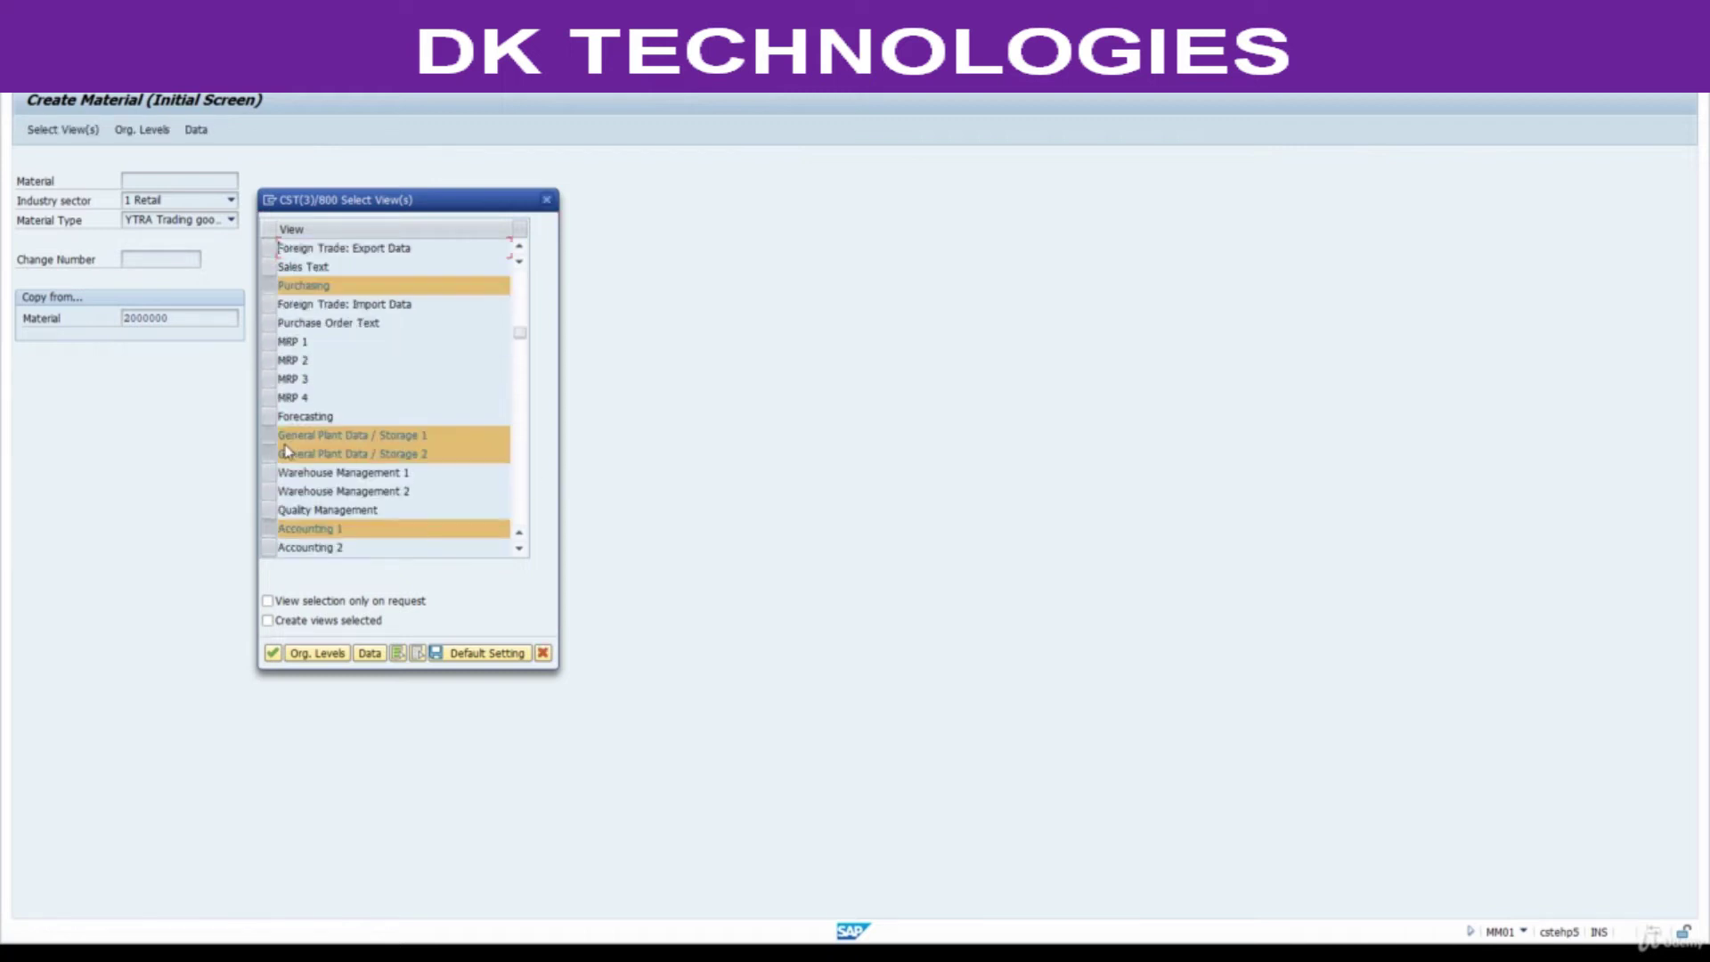
pyautogui.scroll(-2, 383, 512)
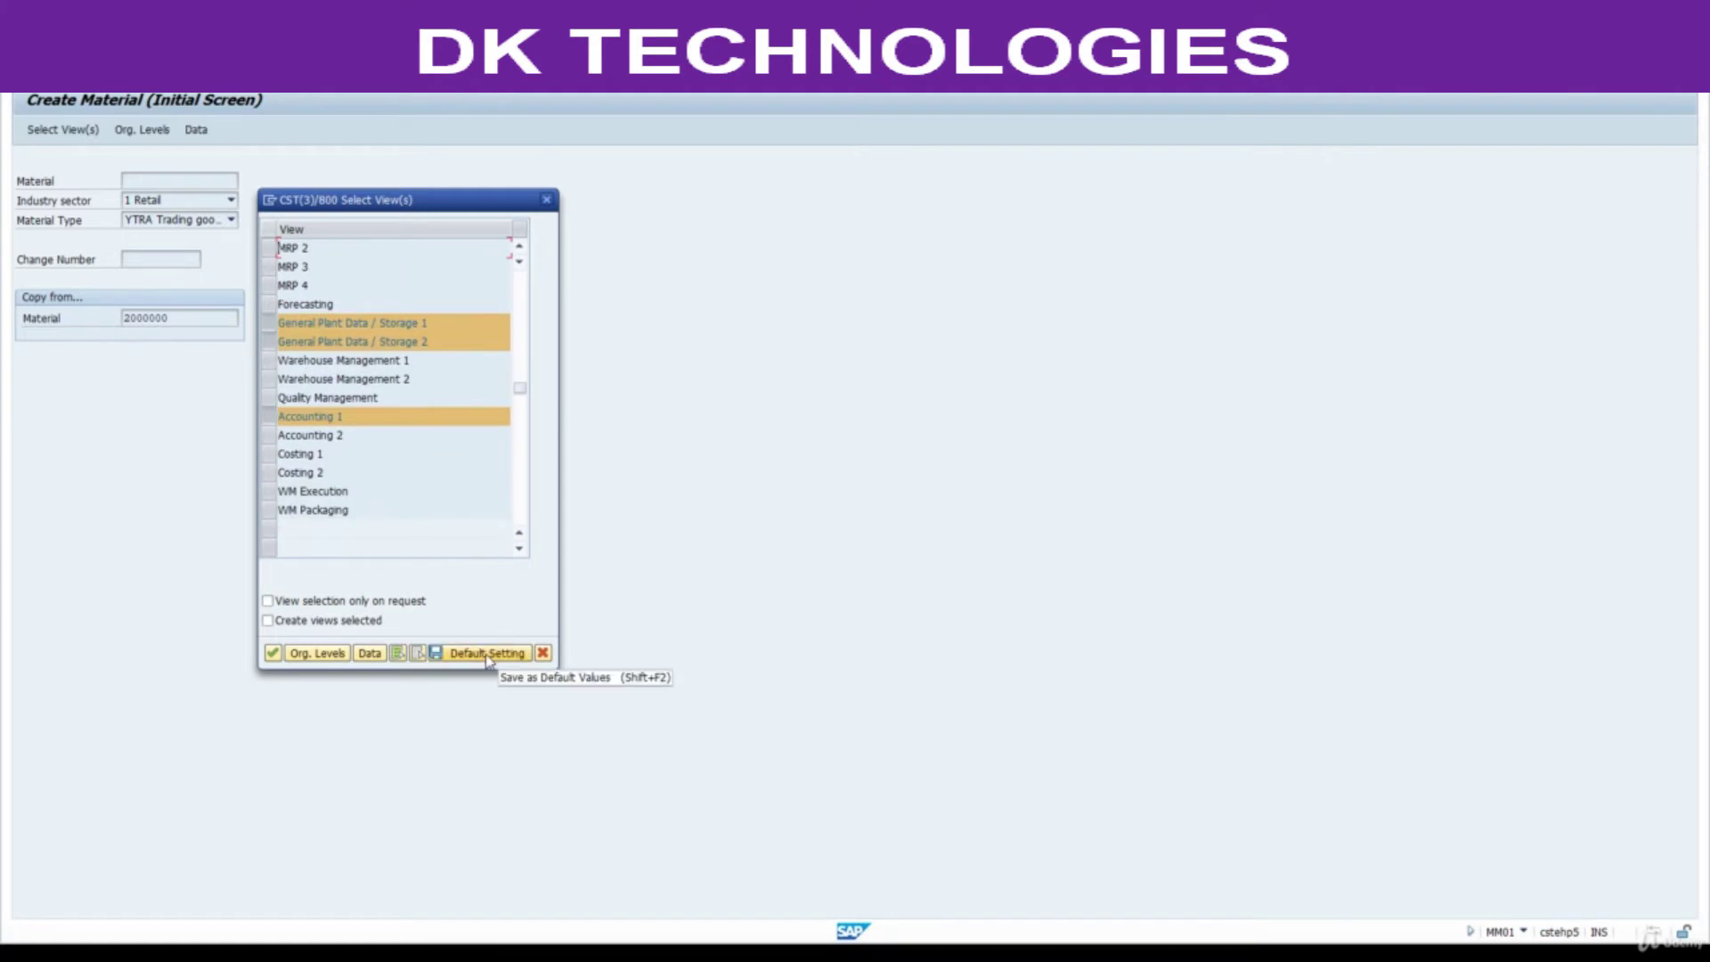
pyautogui.scroll(4, 385, 360)
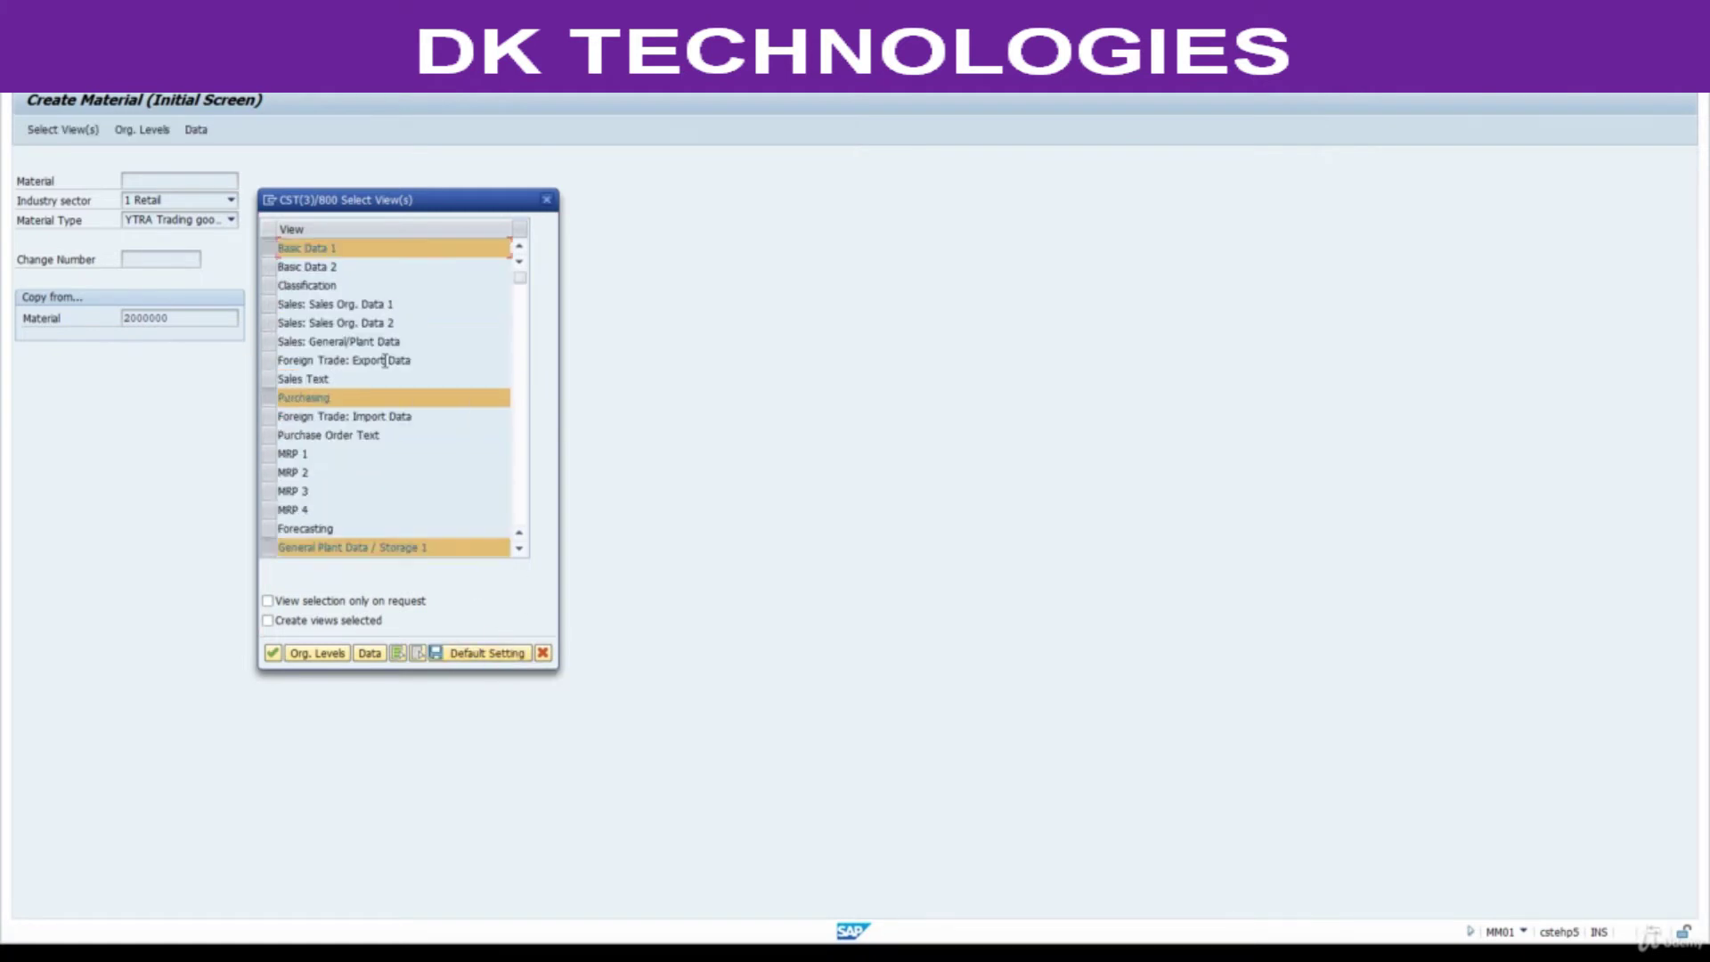
pyautogui.scroll(-2, 374, 549)
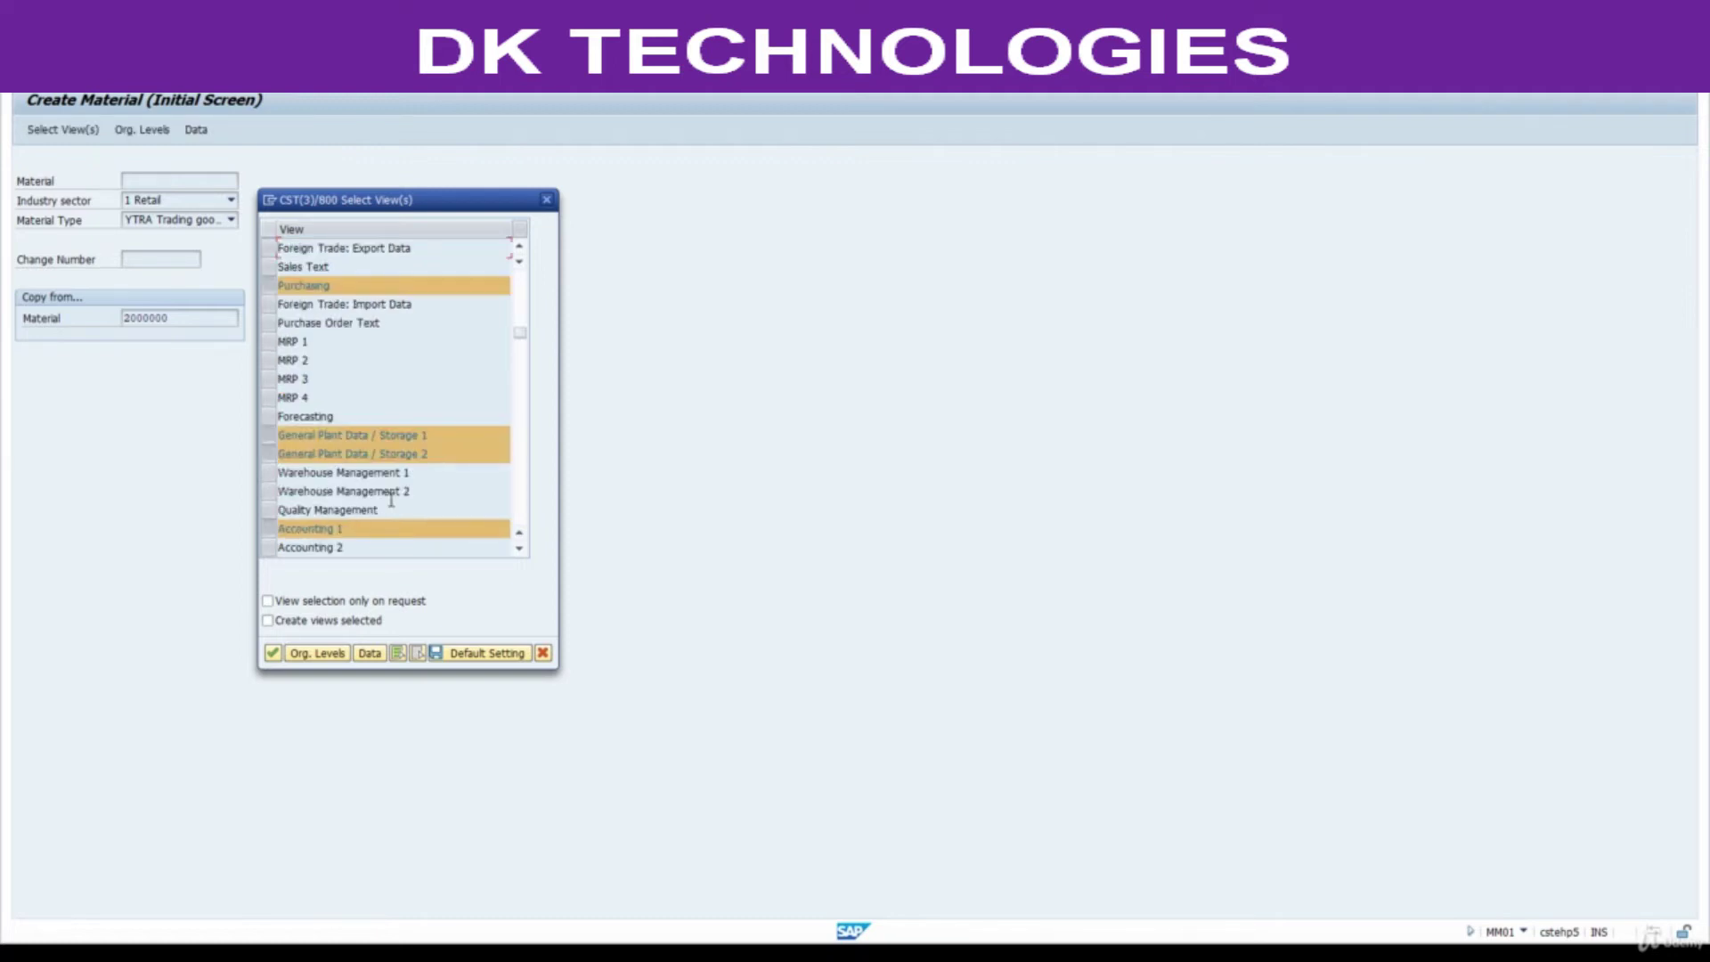
pyautogui.click(273, 655)
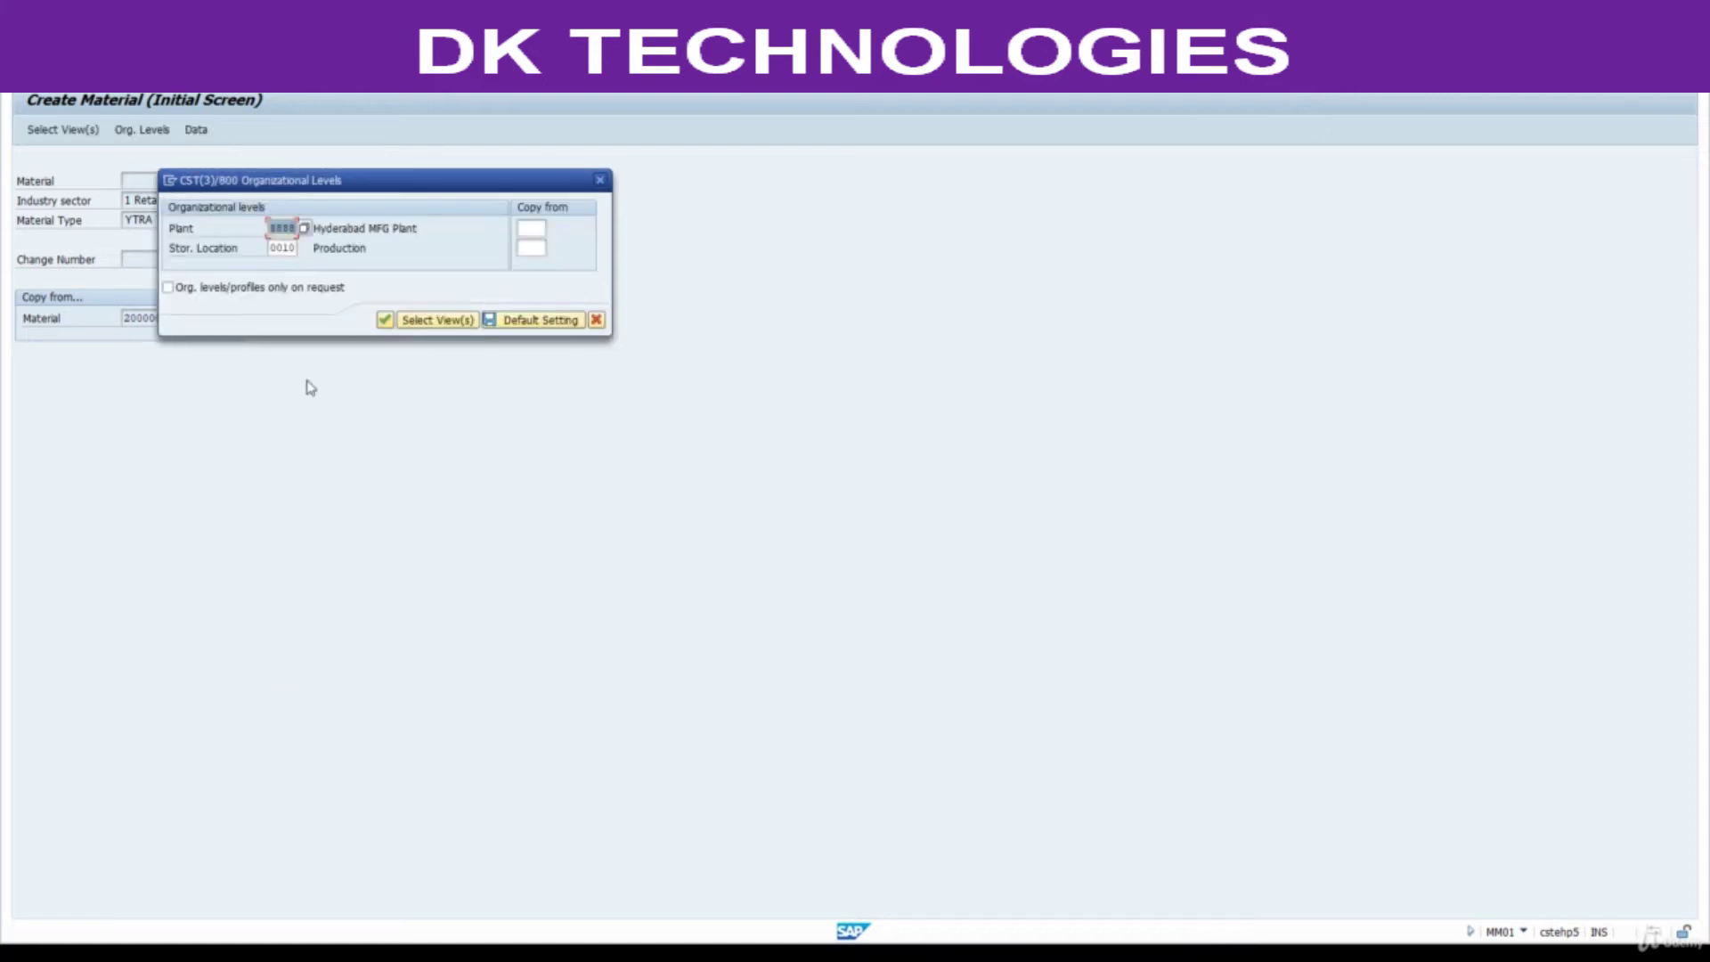
# Enter plant 8801, storage location 0001 and copy-from plant 8801 to create material 2000001
pyautogui.write('8801')
pyautogui.press('Tab')
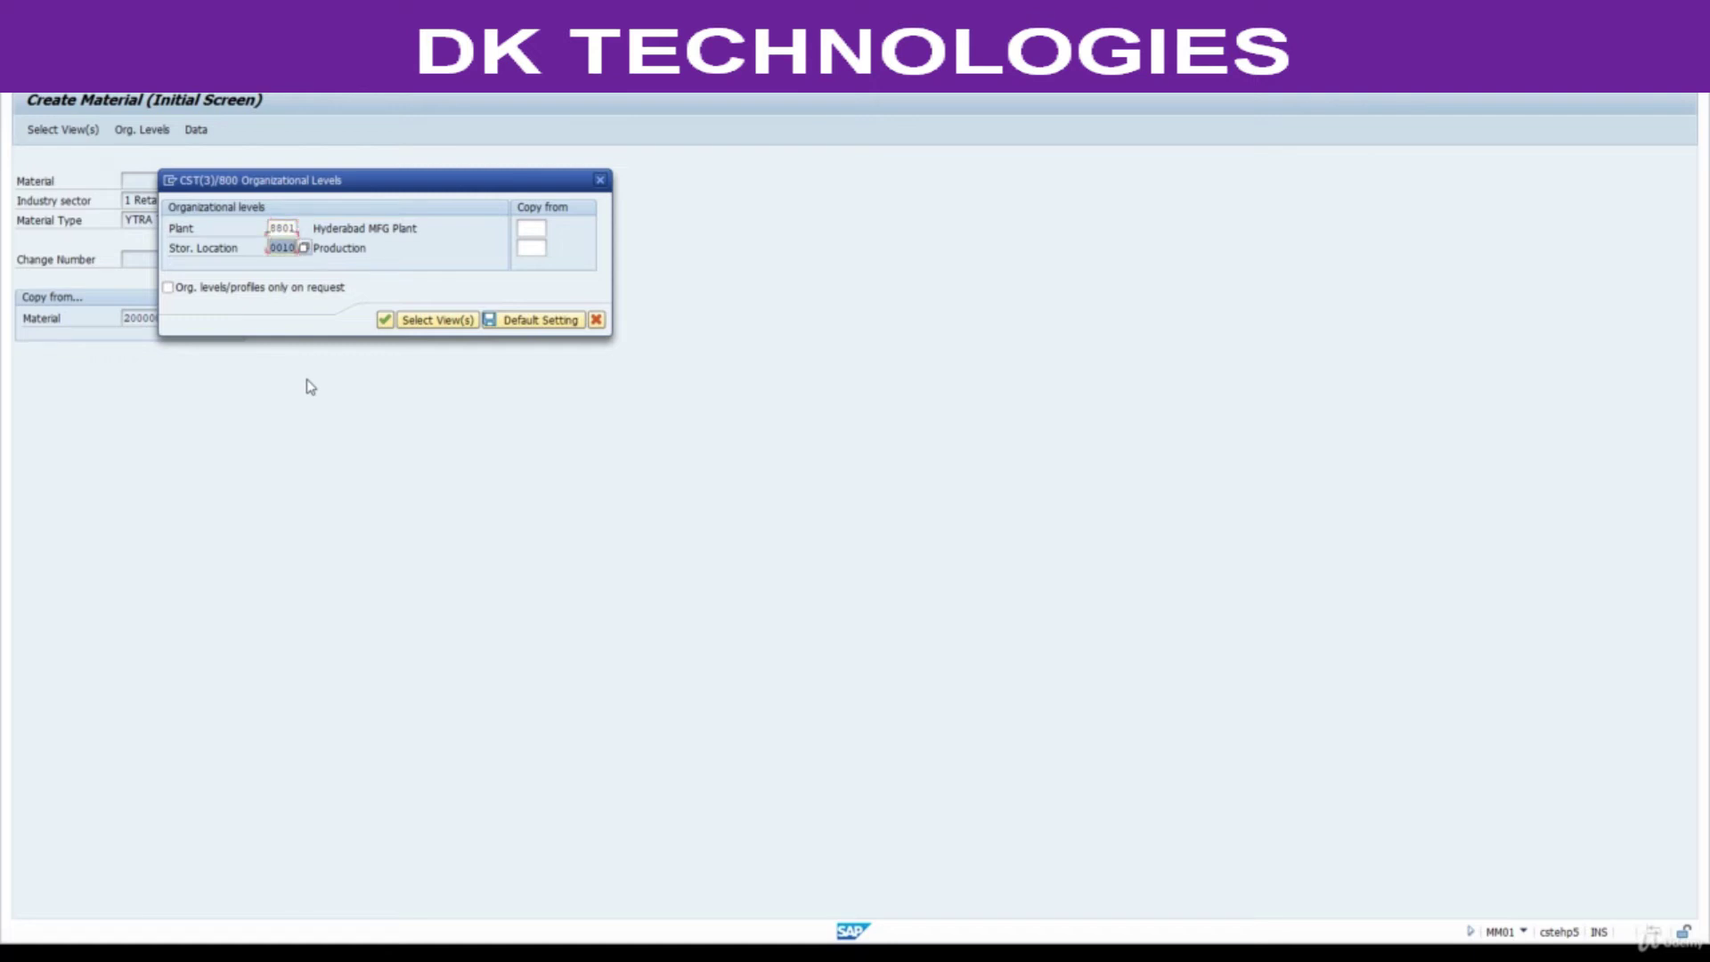
pyautogui.write('001')
pyautogui.press('BackSpace')
pyautogui.write('01')
pyautogui.click(532, 228)
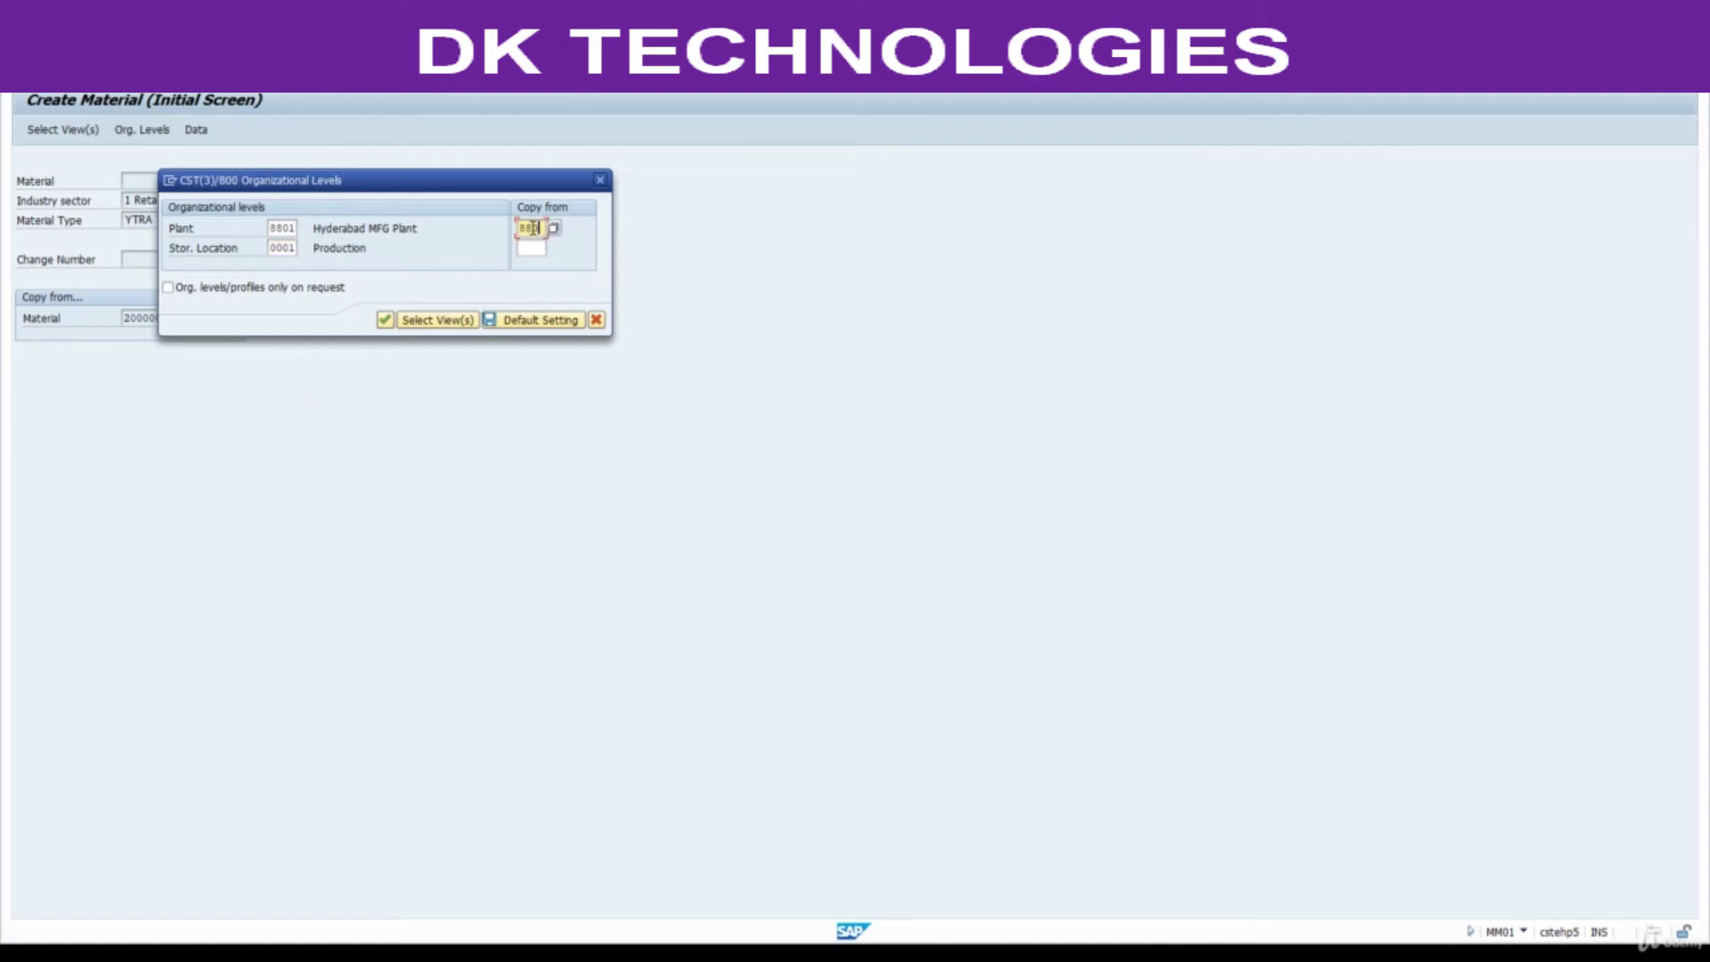
pyautogui.click(539, 248)
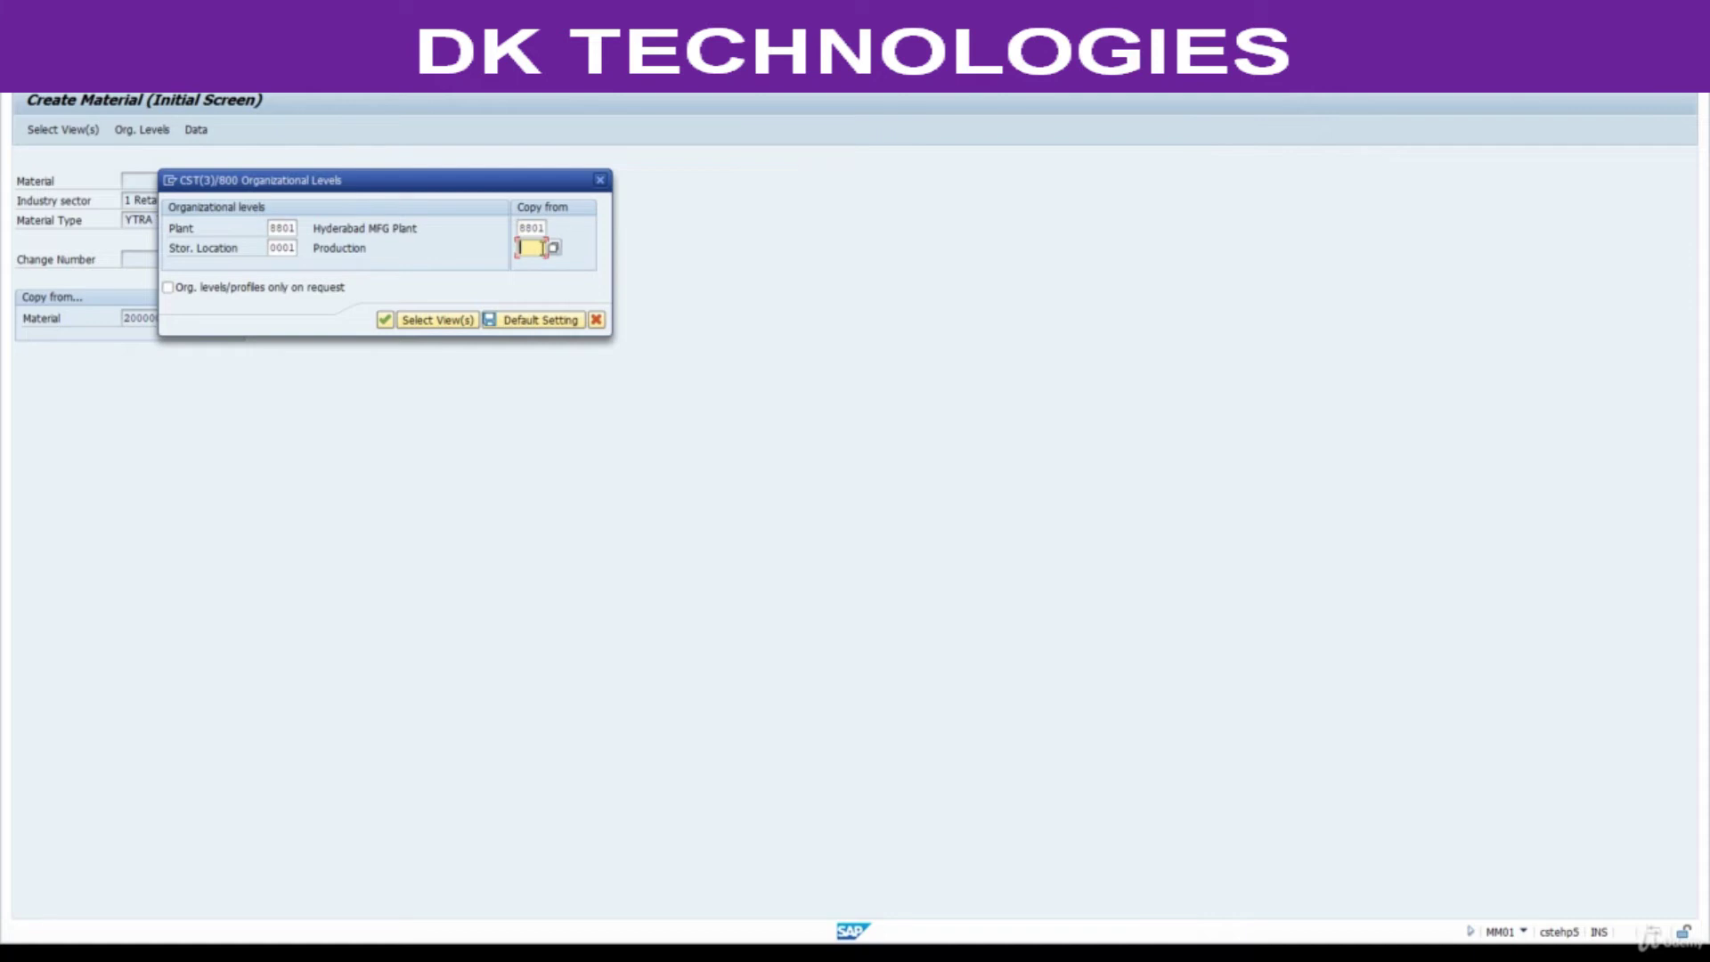
pyautogui.click(385, 320)
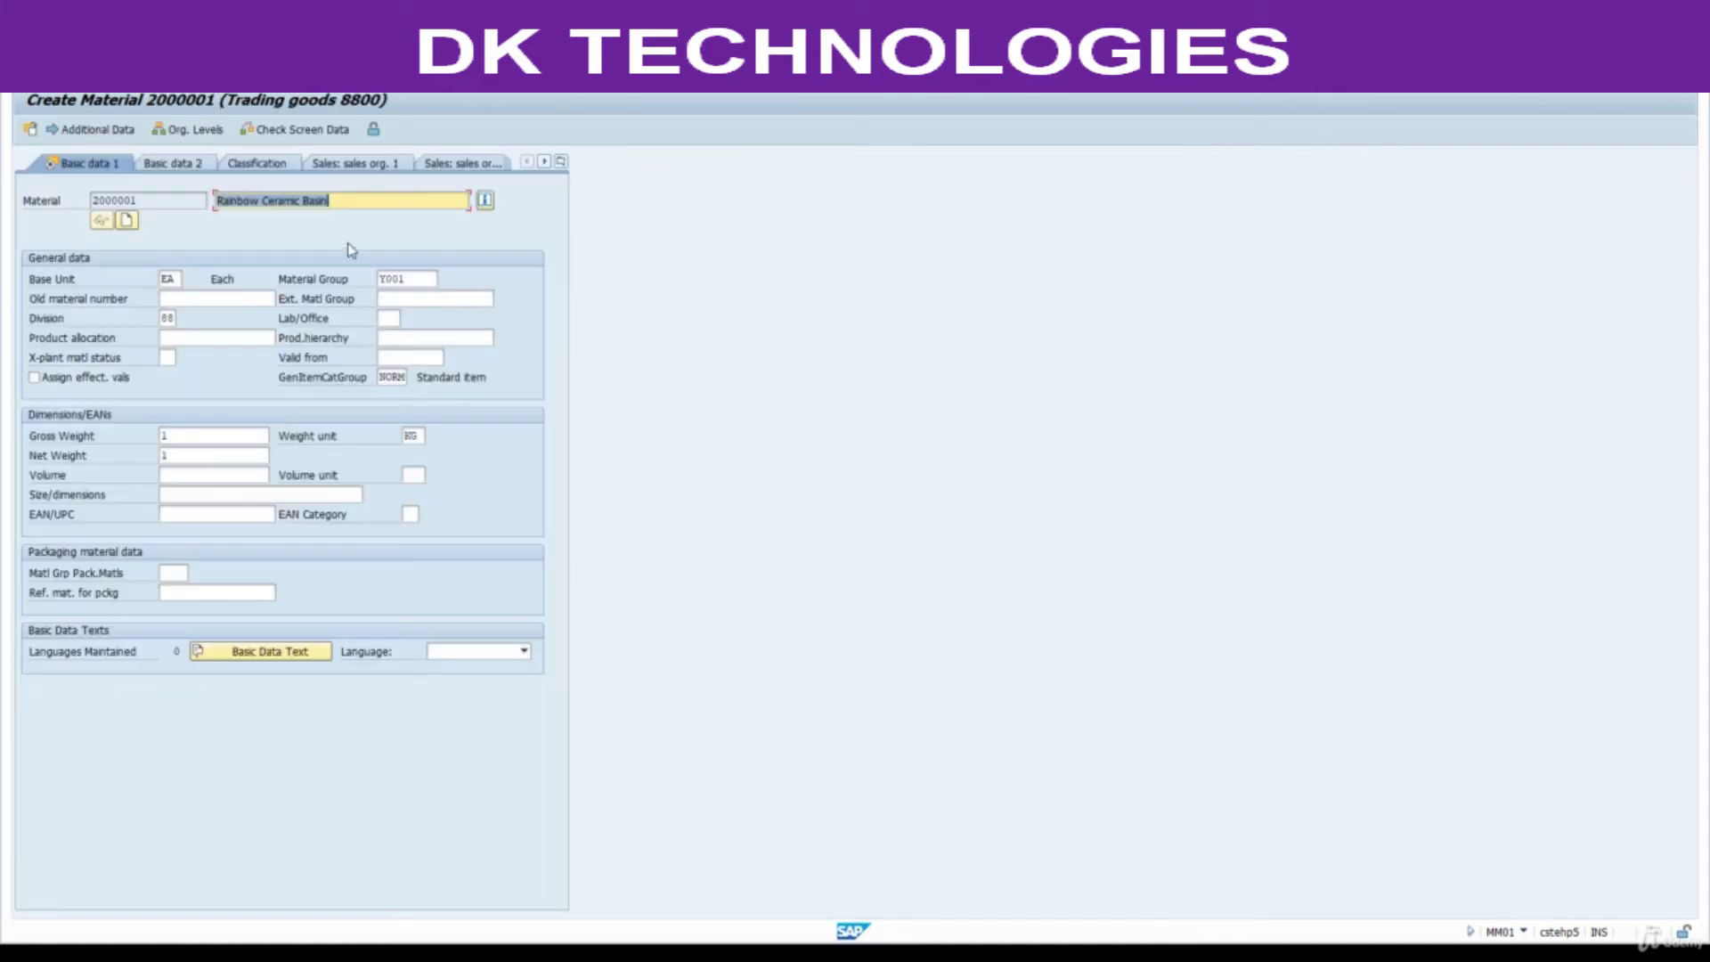
# Replace the description with 'Rainbow Side Cabinet 25 x 15cm Black' copied from Excel
pyautogui.moveTo(347, 203); pyautogui.dragTo(229, 212)
pyautogui.moveTo(929, 924)
pyautogui.click(846, 859)
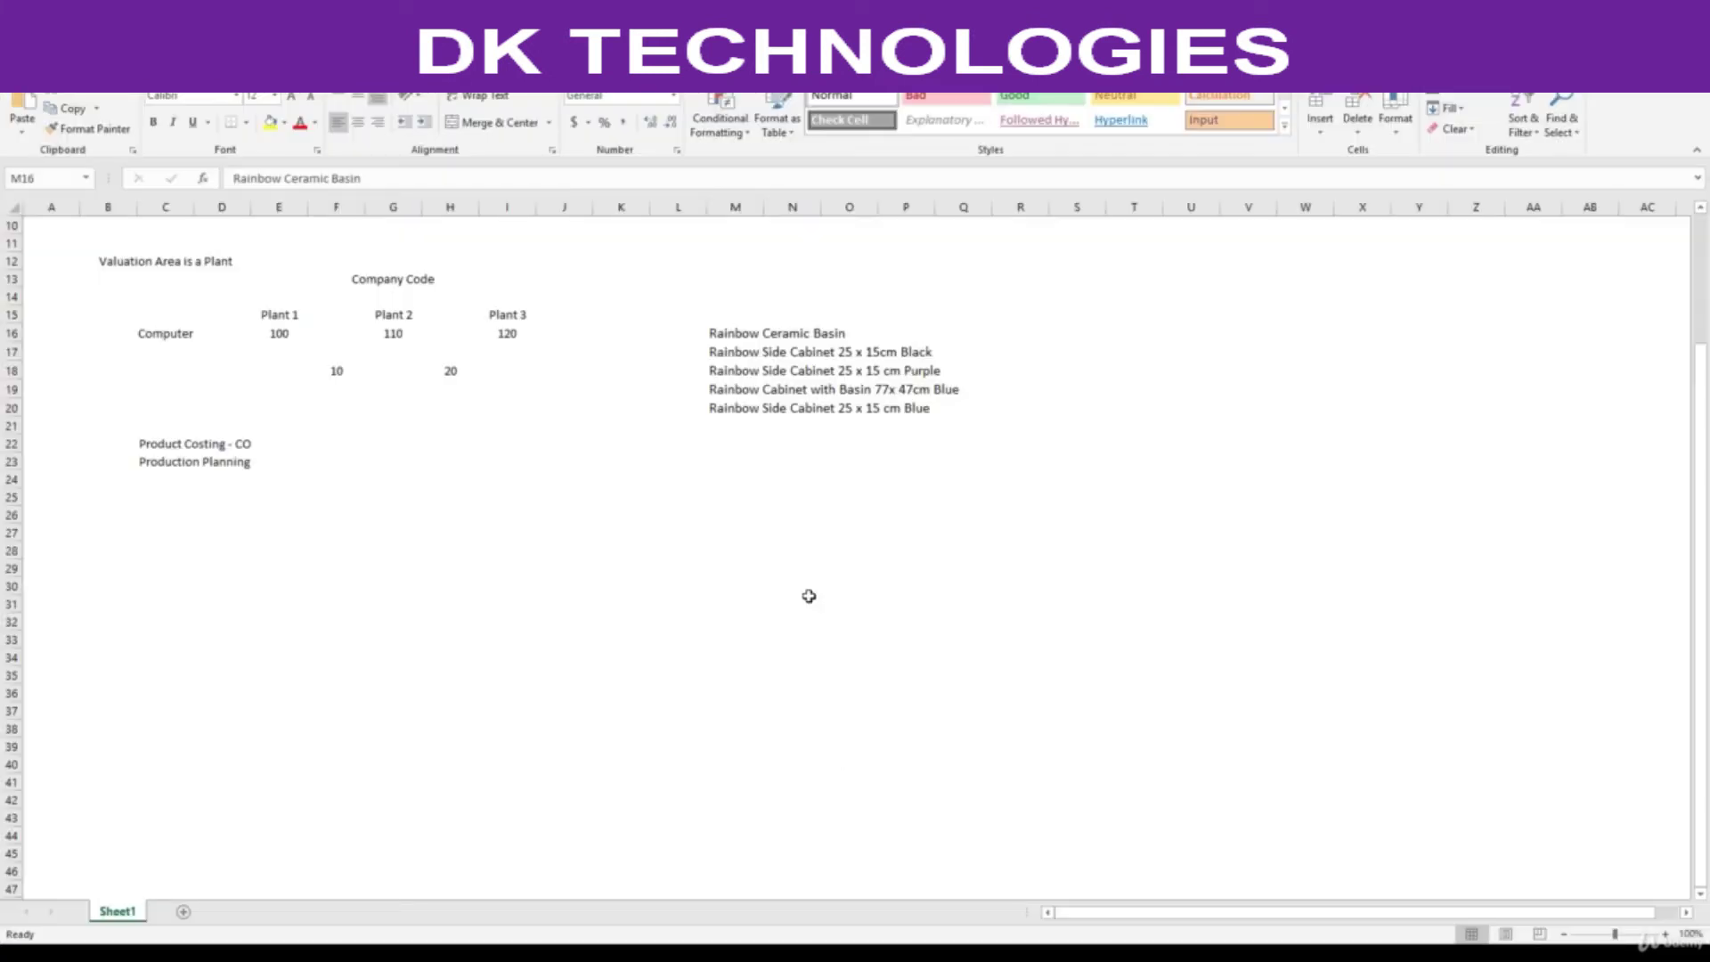
pyautogui.click(724, 359)
pyautogui.hotkey('ctrl', 'c')
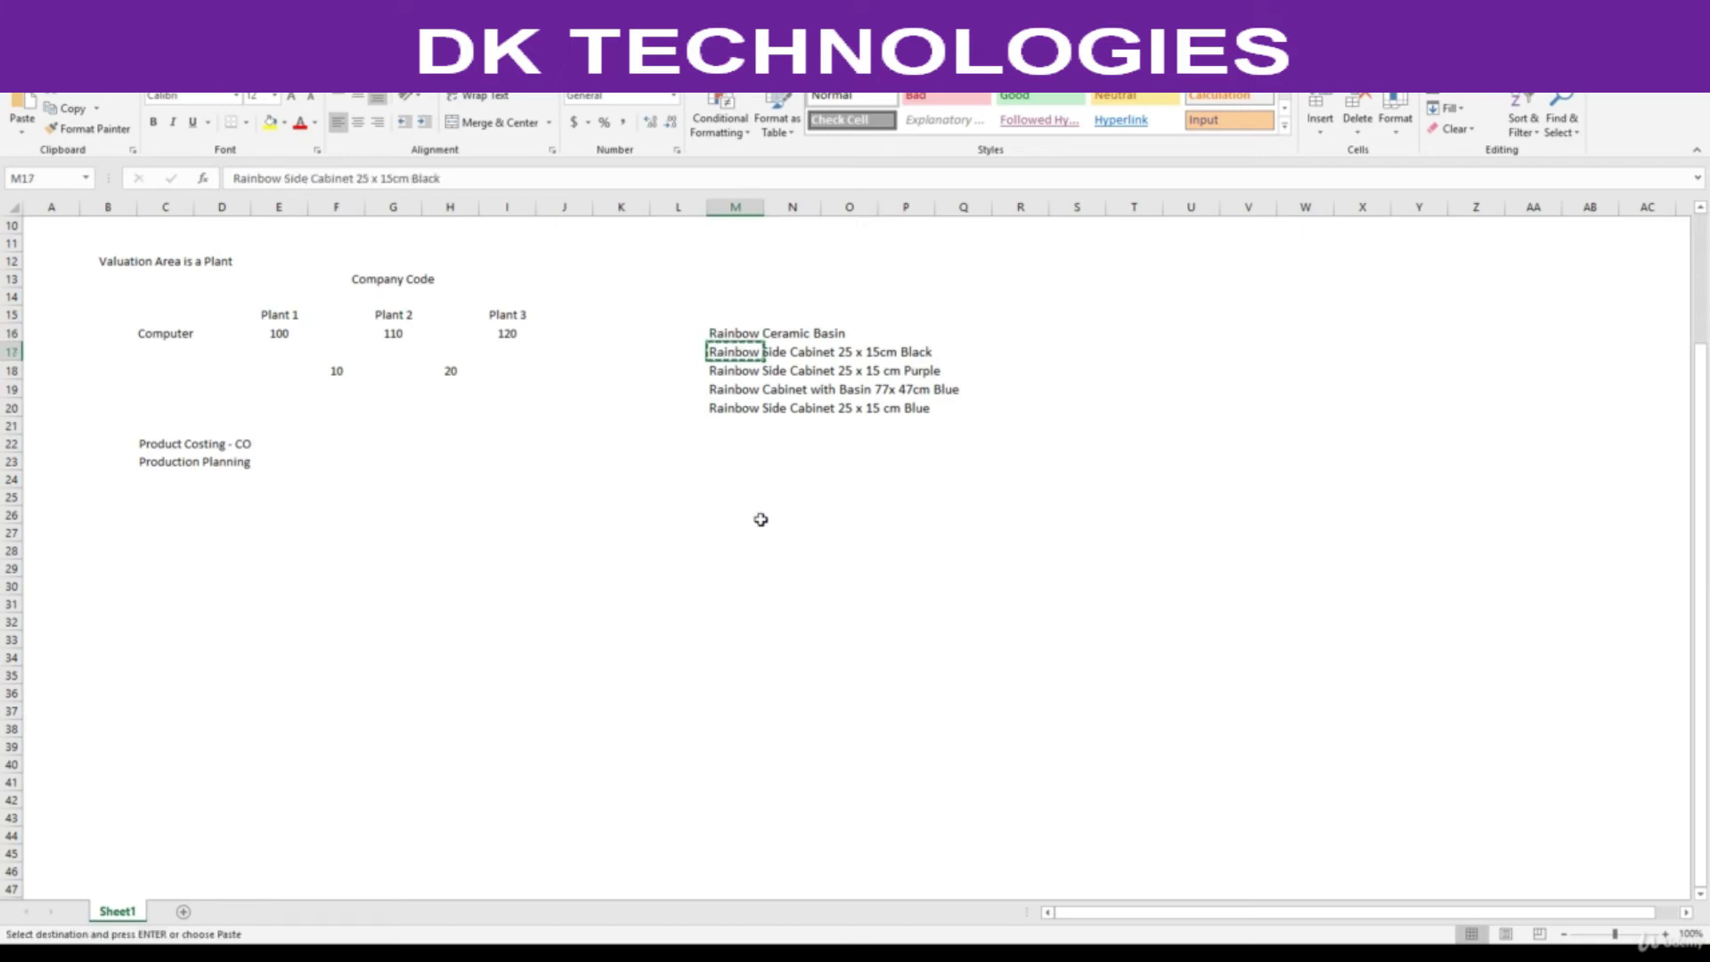
pyautogui.hotkey('alt', 'Tab')
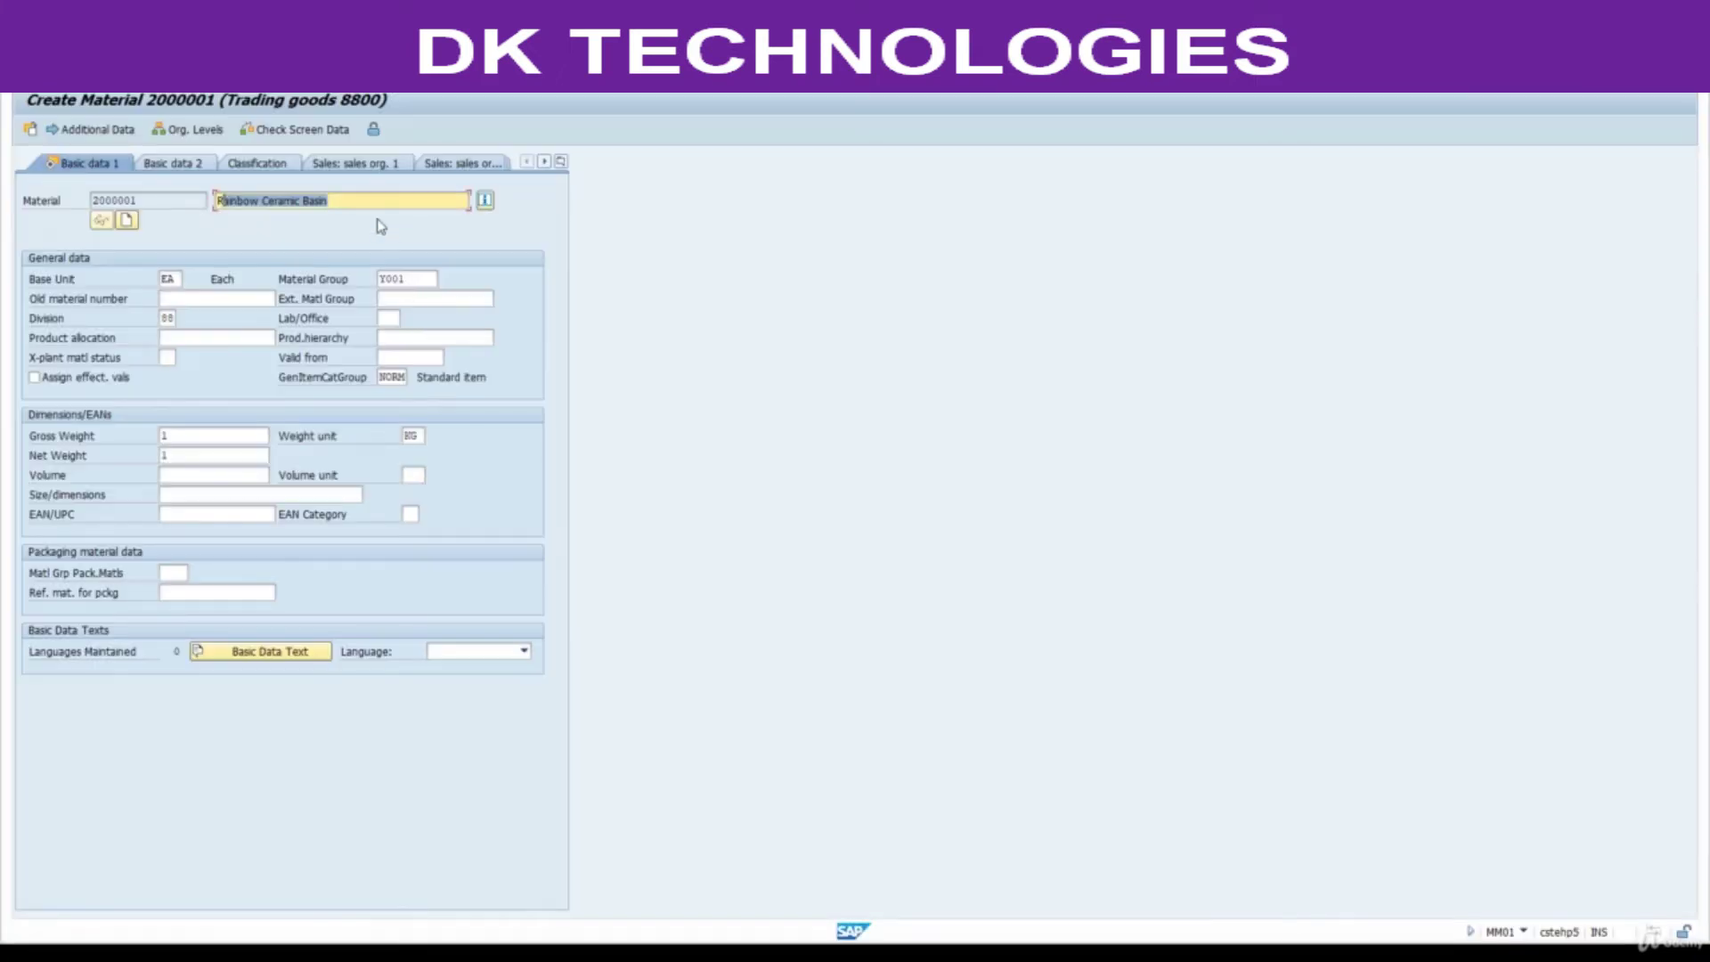
pyautogui.hotkey('ctrl', 'v')
# Advance through the Purchasing, Plant data and Accounting 1 views and save material 2000001
pyautogui.press('Return')
pyautogui.press('Return')
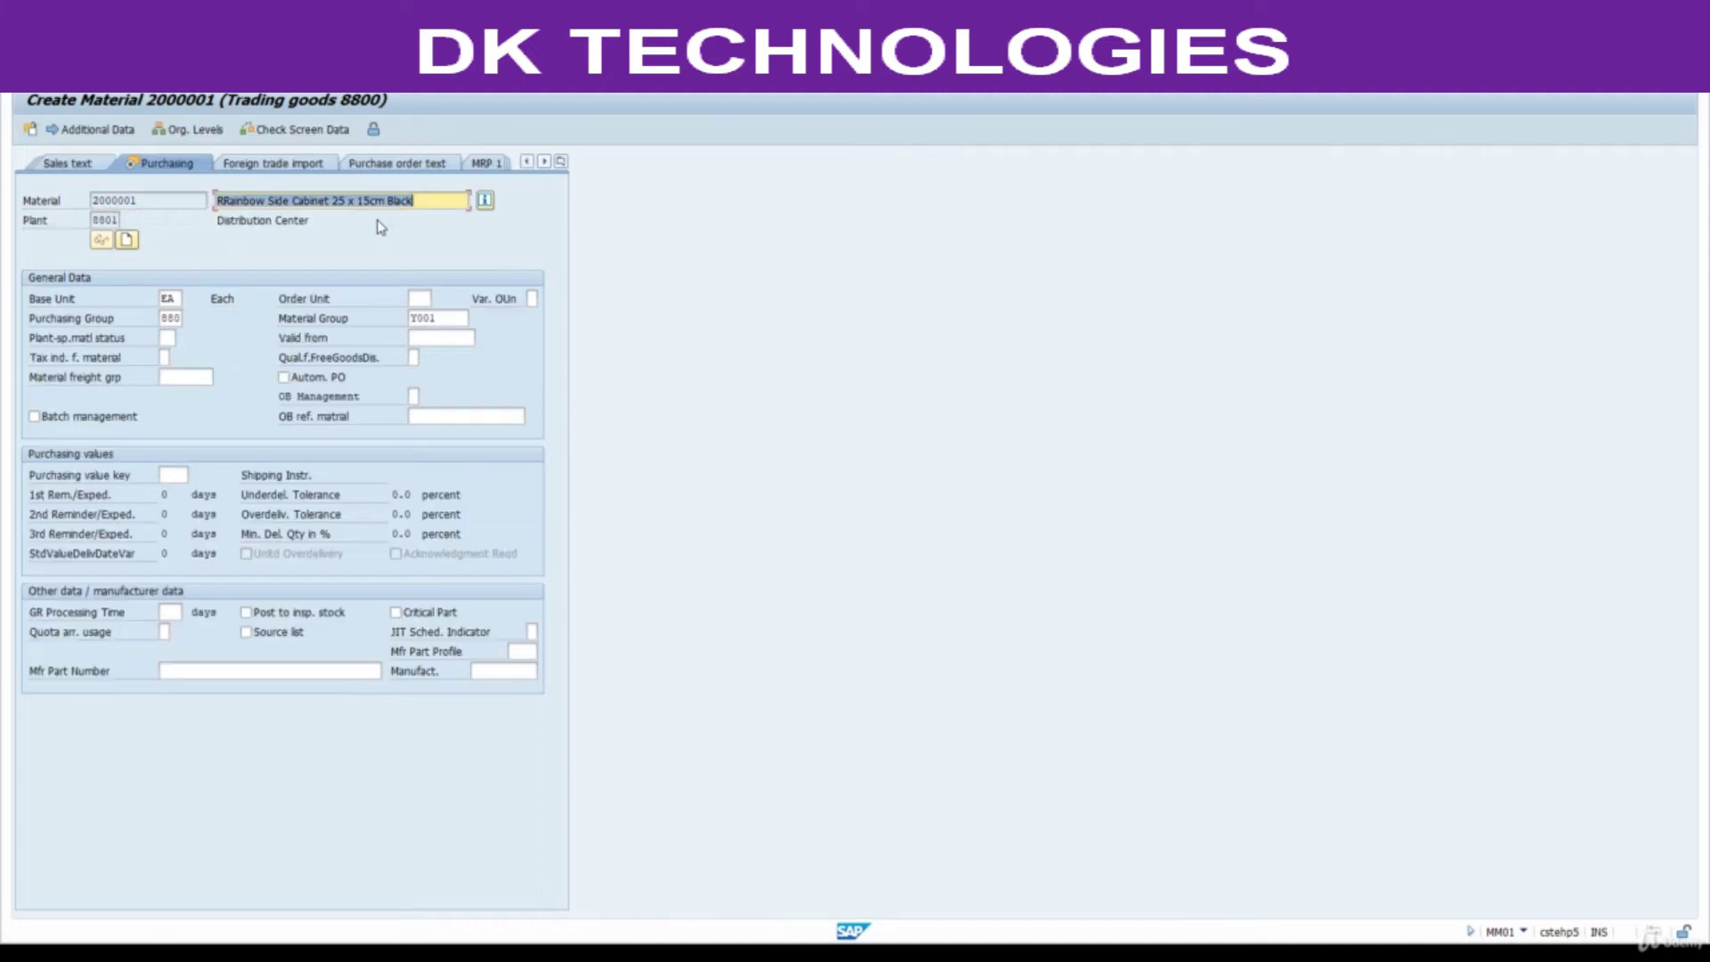
pyautogui.press('Return')
pyautogui.press('Return')
pyautogui.press('Return')
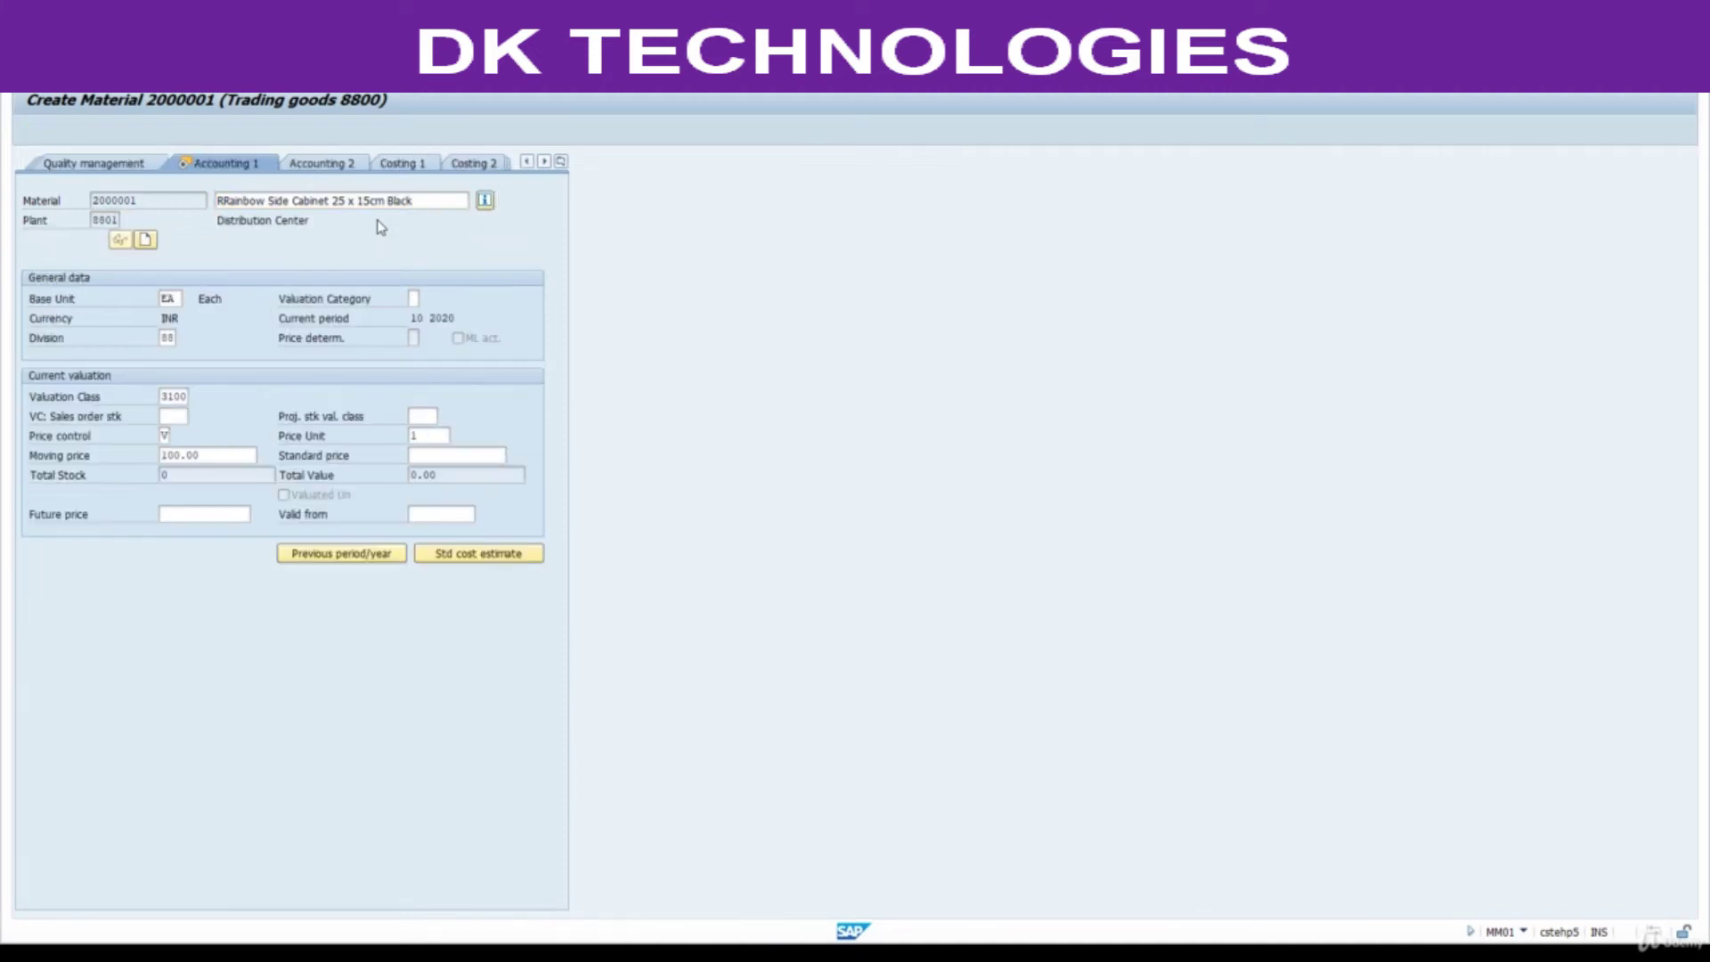
pyautogui.press('Return')
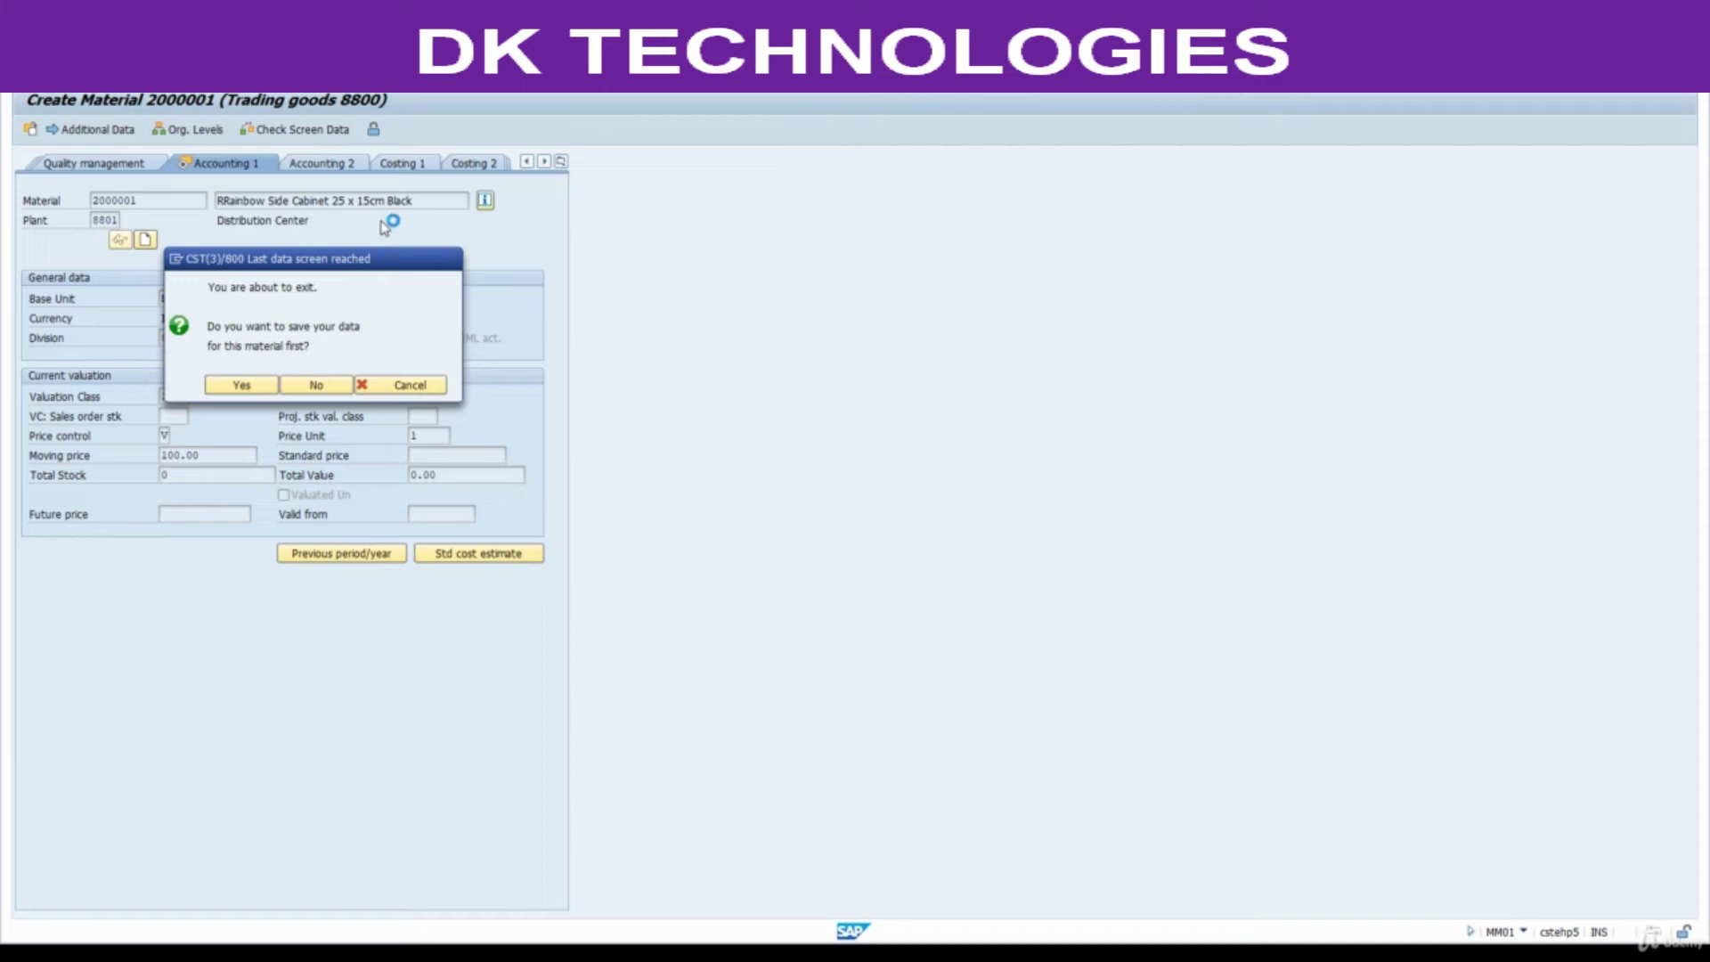
pyautogui.moveTo(896, 954)
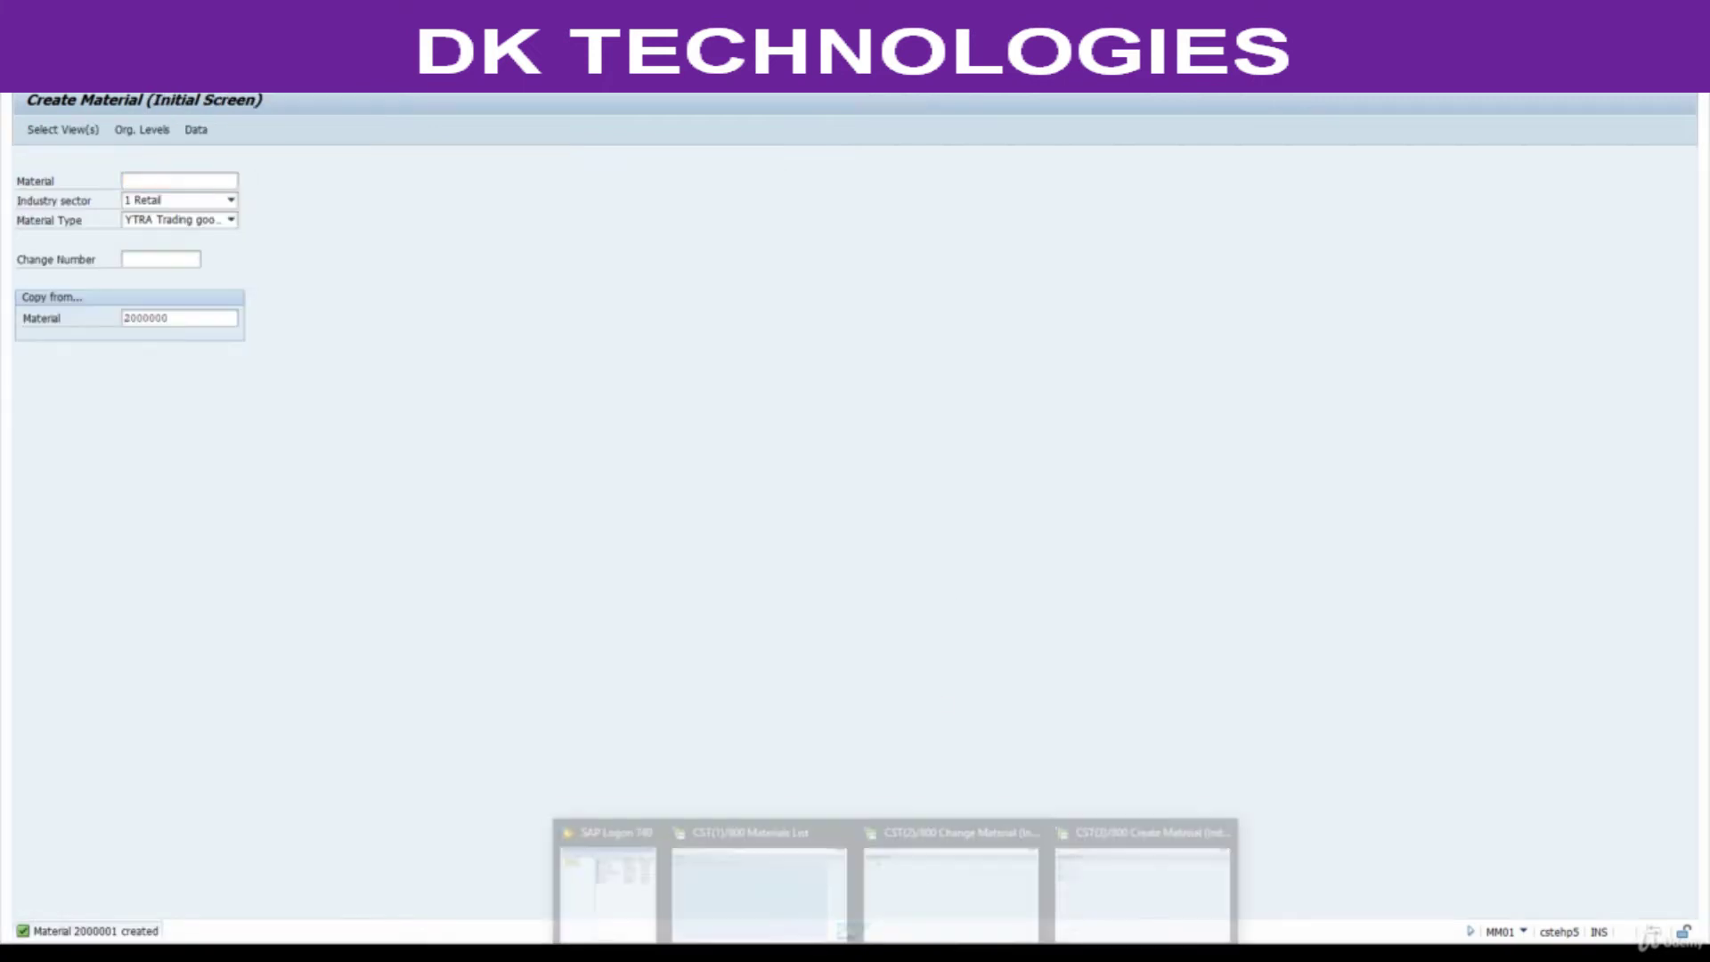
pyautogui.click(765, 891)
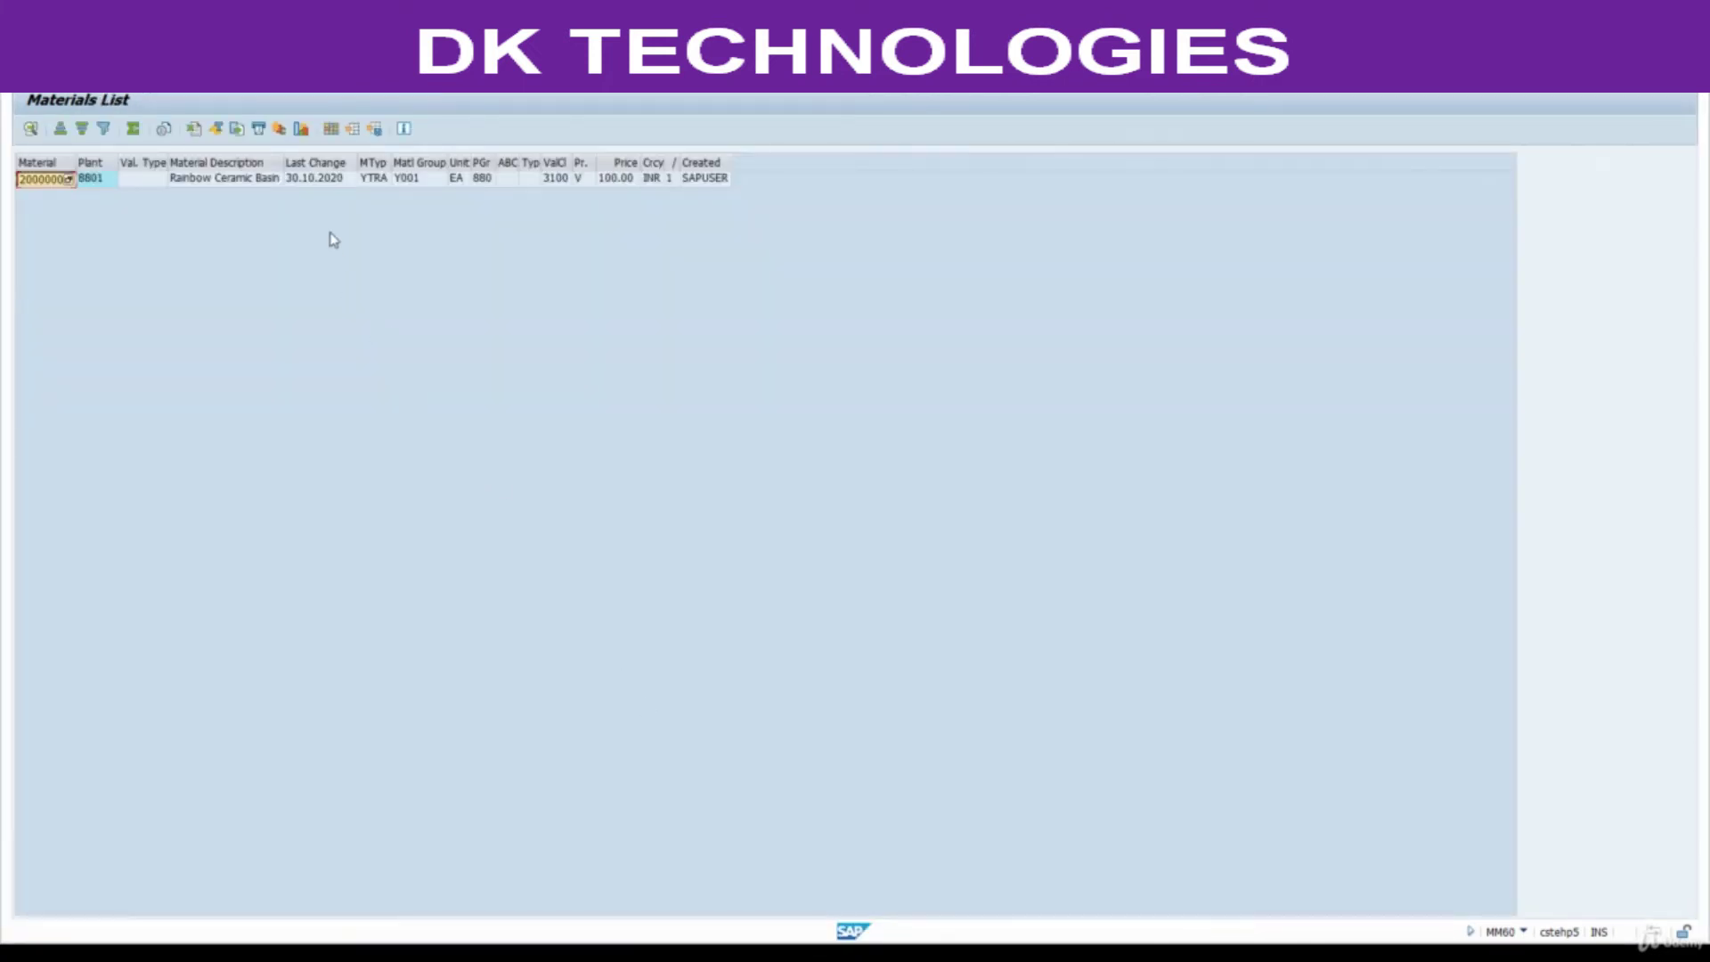
# Clear the material filter and rerun MM60 to list all plant 8801 materials, including 2000001
pyautogui.press('F3')
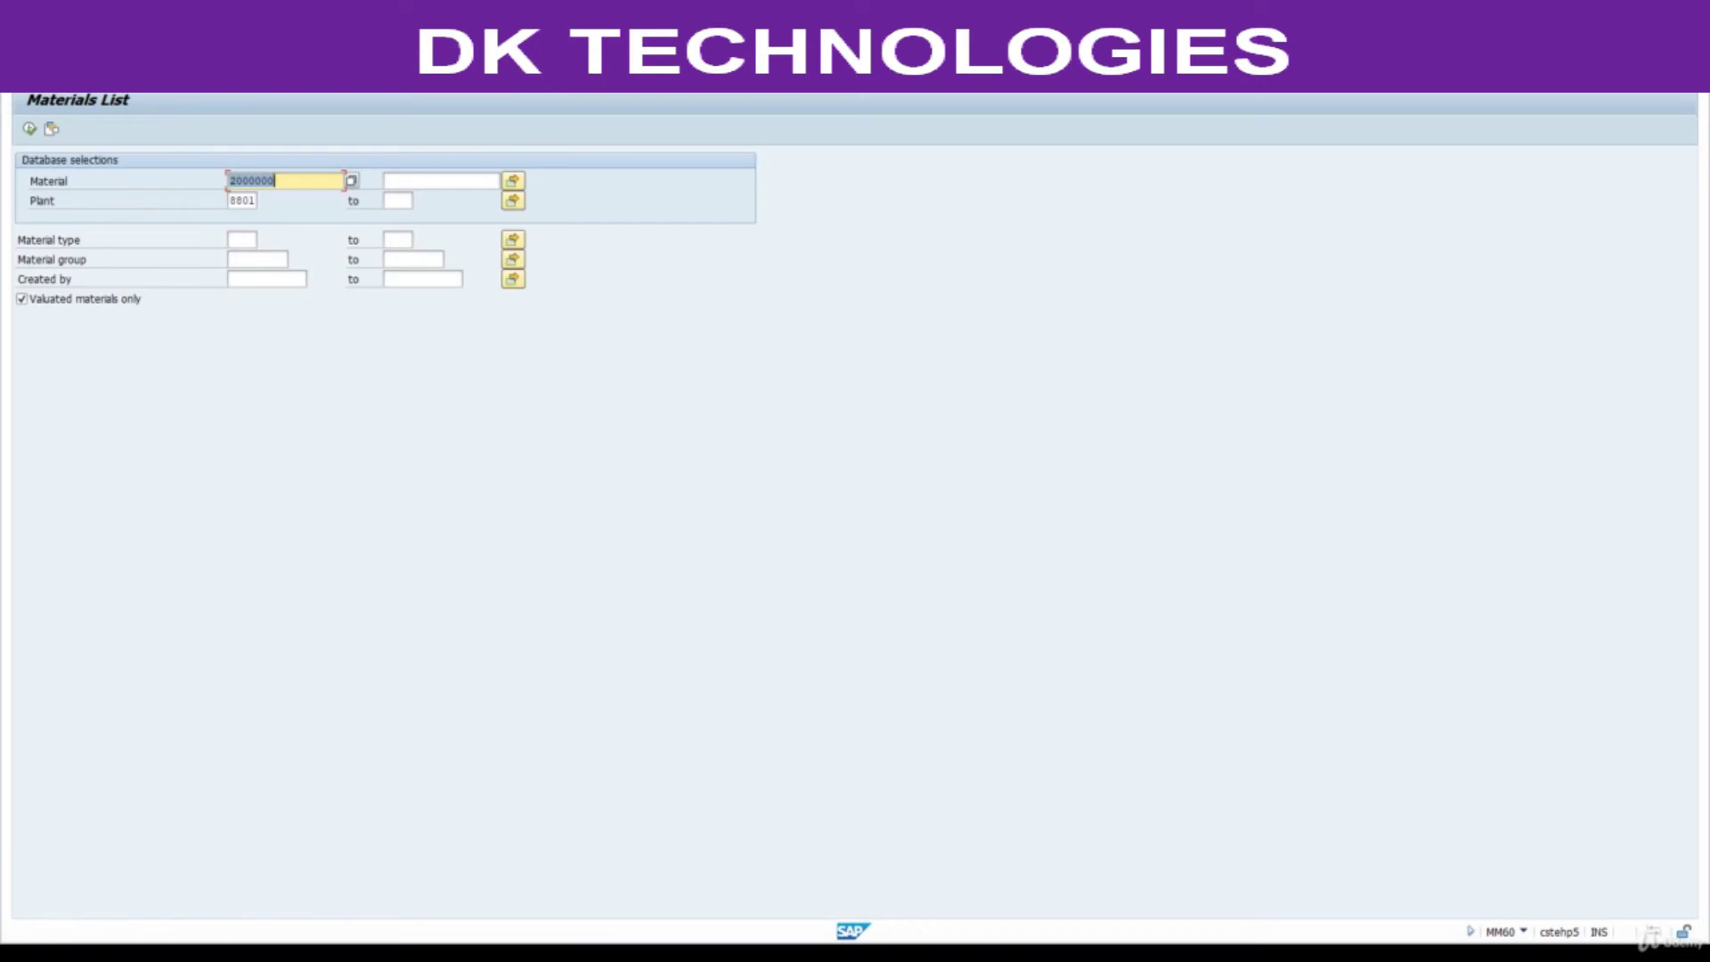
pyautogui.click(31, 129)
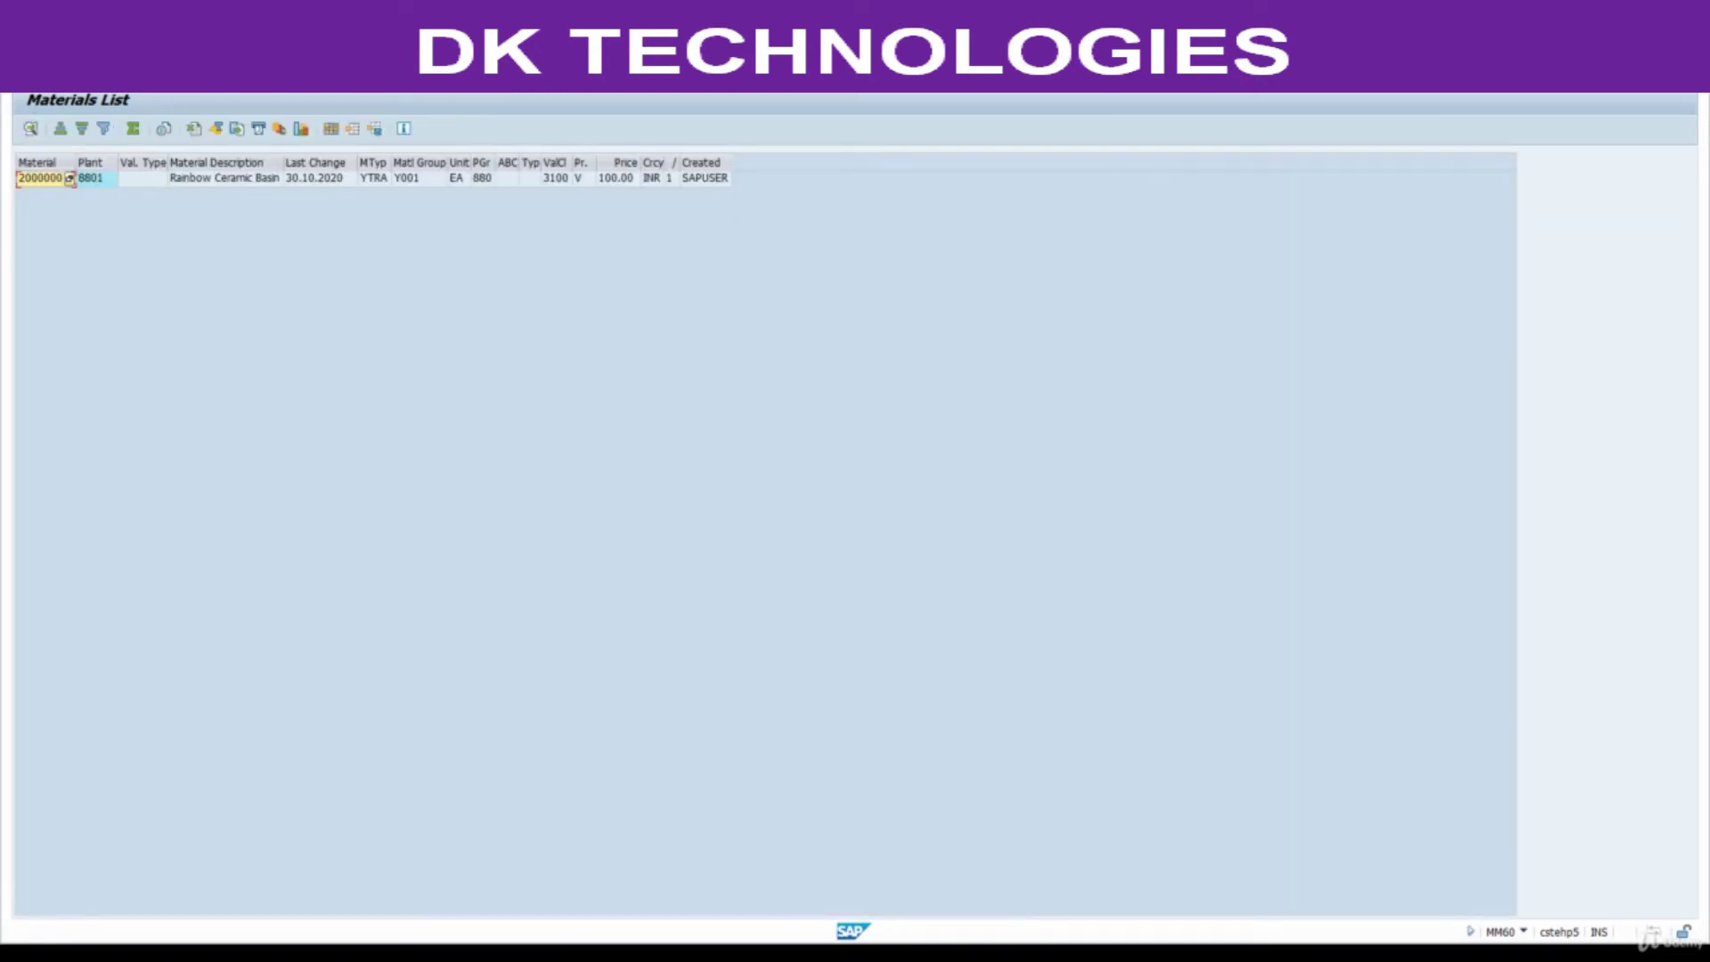
pyautogui.click(241, 87)
pyautogui.press('Delete')
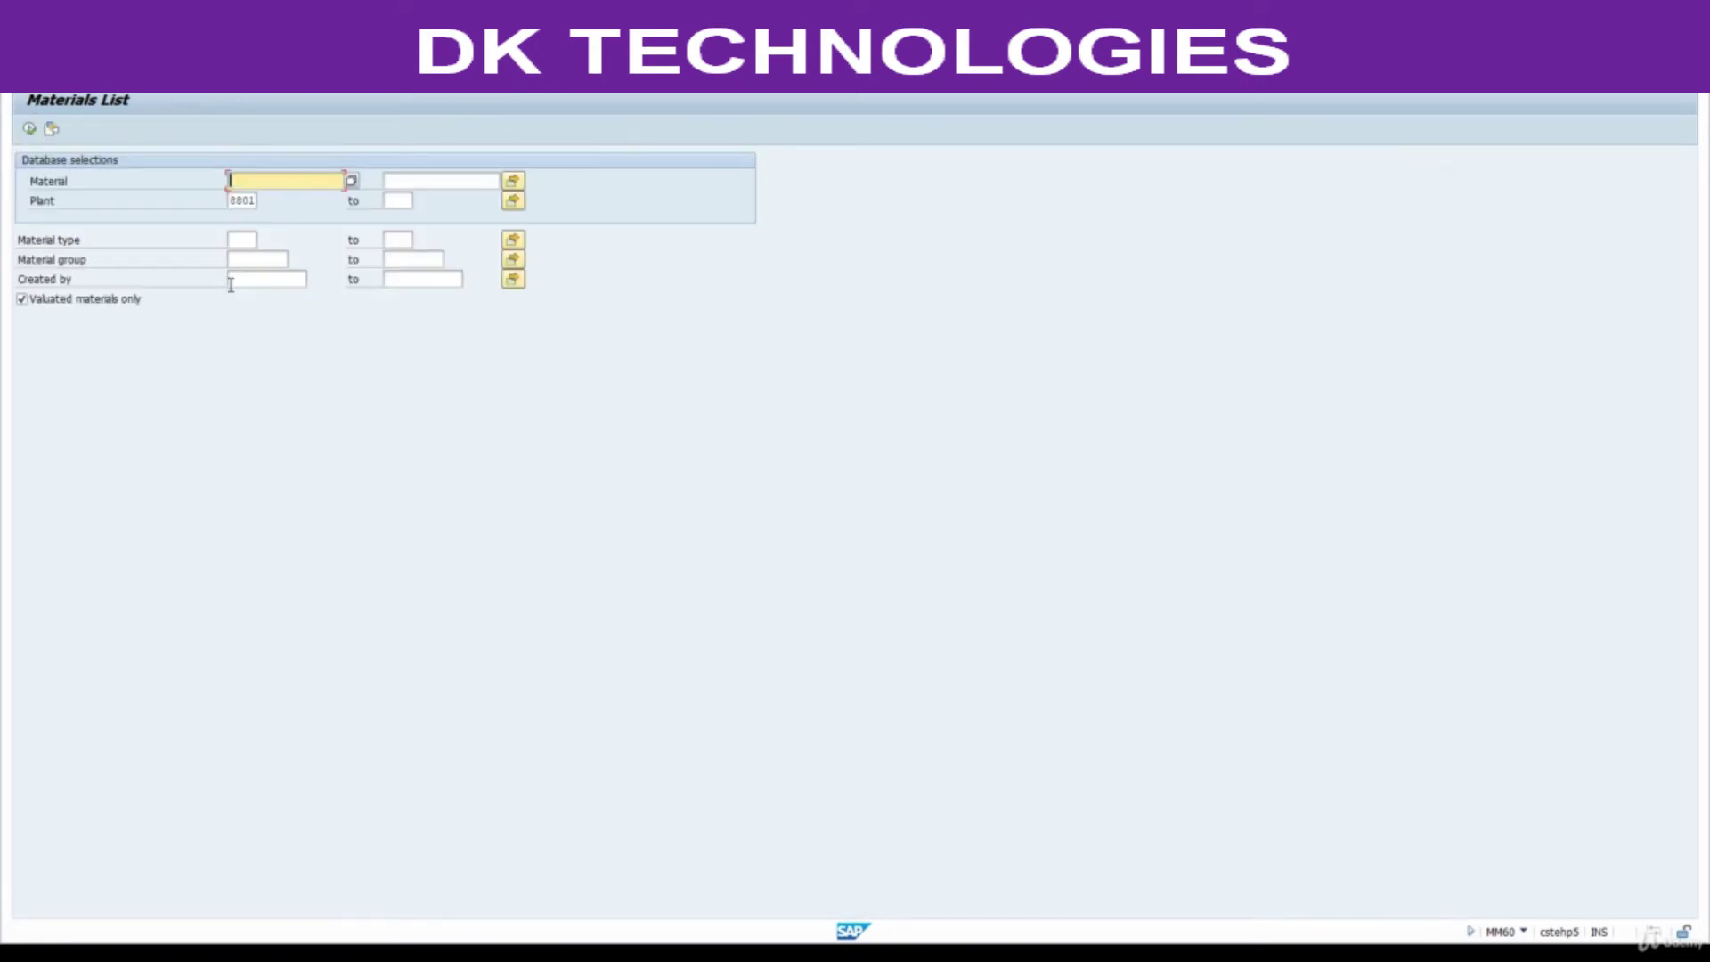
pyautogui.click(29, 129)
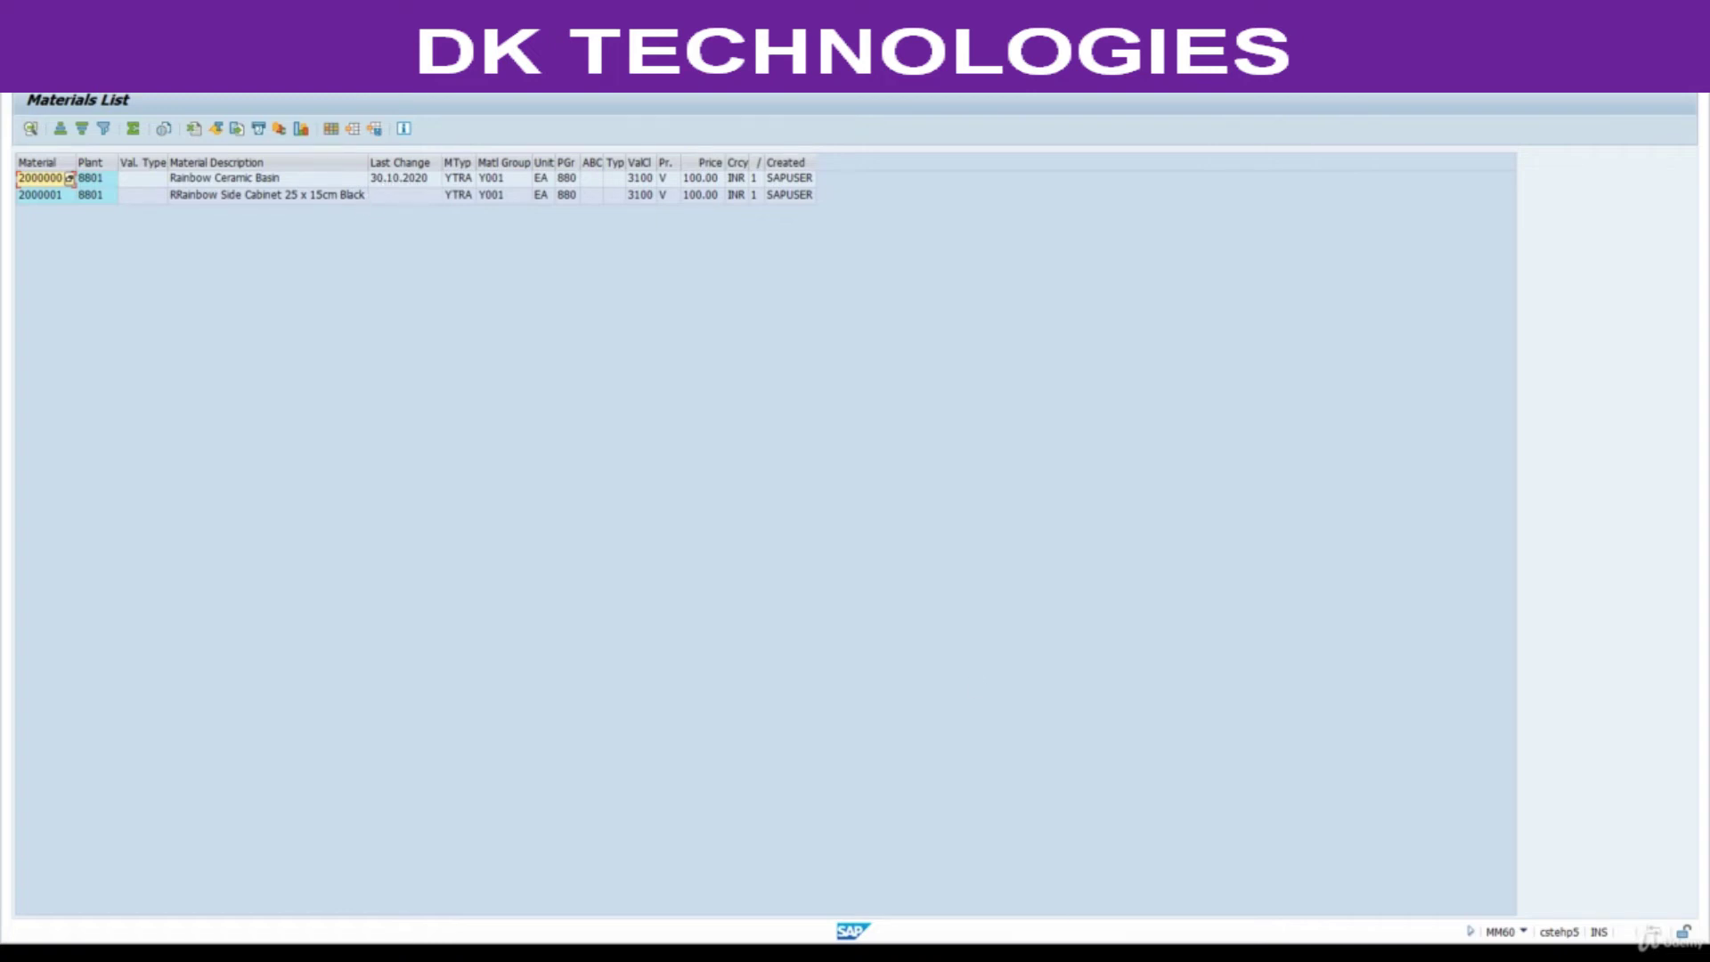
pyautogui.hotkey('alt', 'Tab')
pyautogui.scroll(1, 1337, 565)
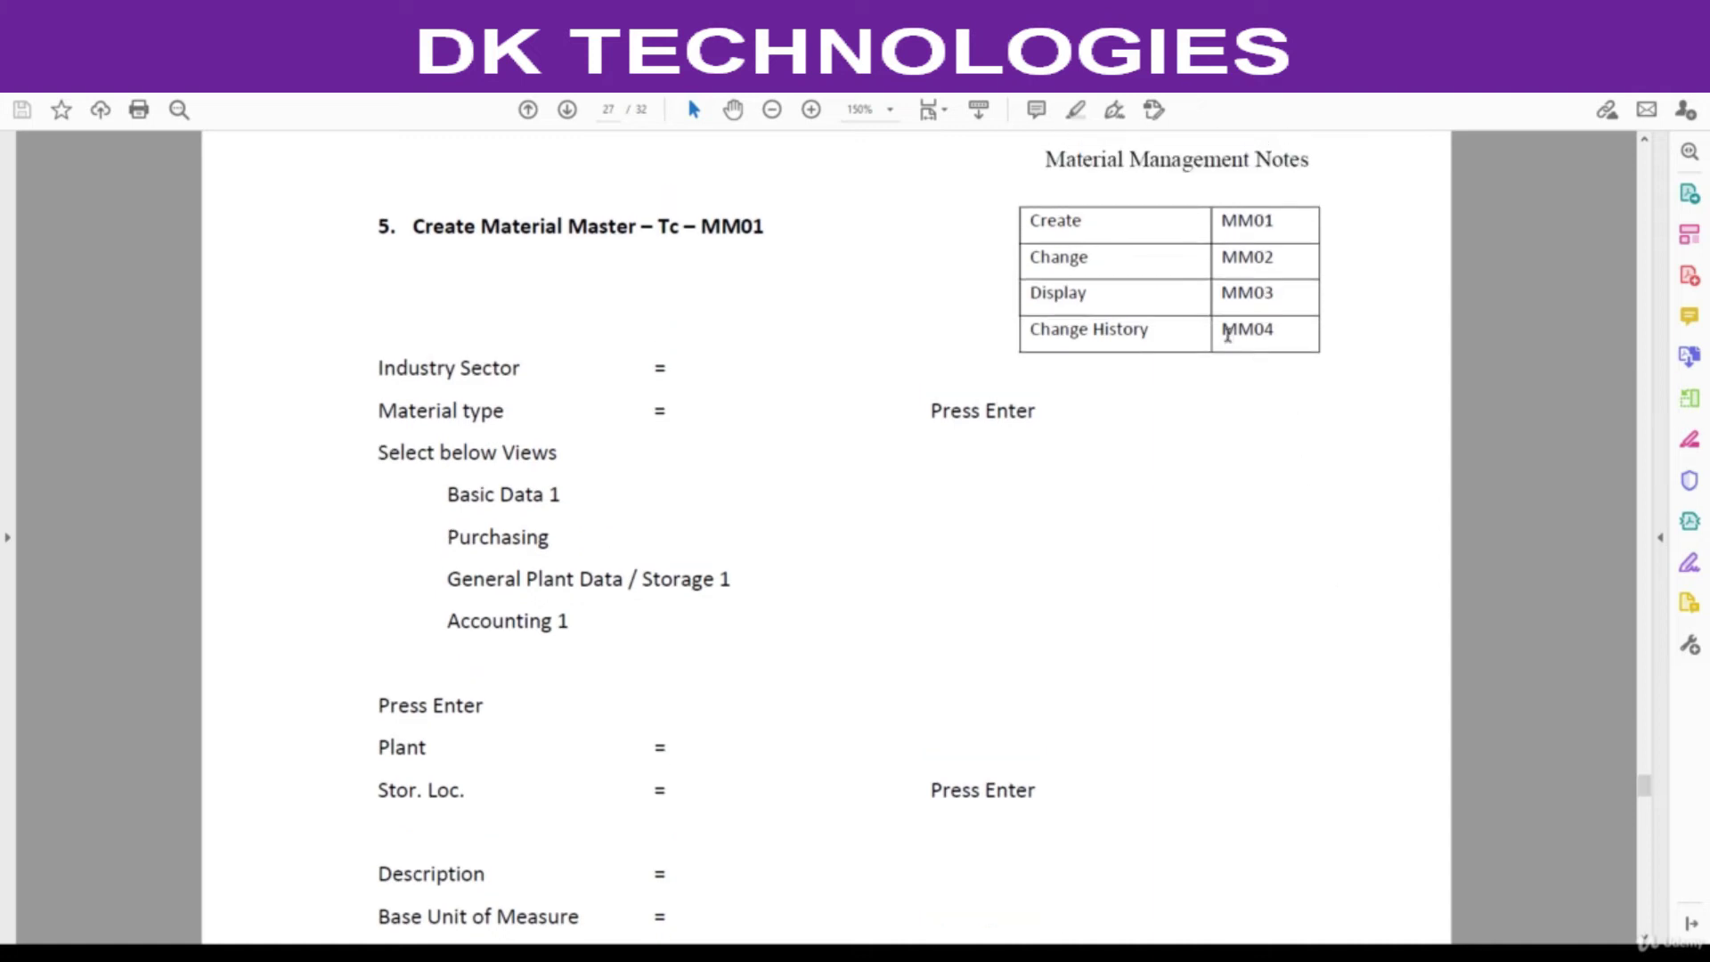
# Highlight MM04 in the notes' Change History row, then return to the SAP Change Material window
pyautogui.moveTo(1220, 333); pyautogui.dragTo(1275, 328)
pyautogui.moveTo(888, 936)
pyautogui.click(938, 900)
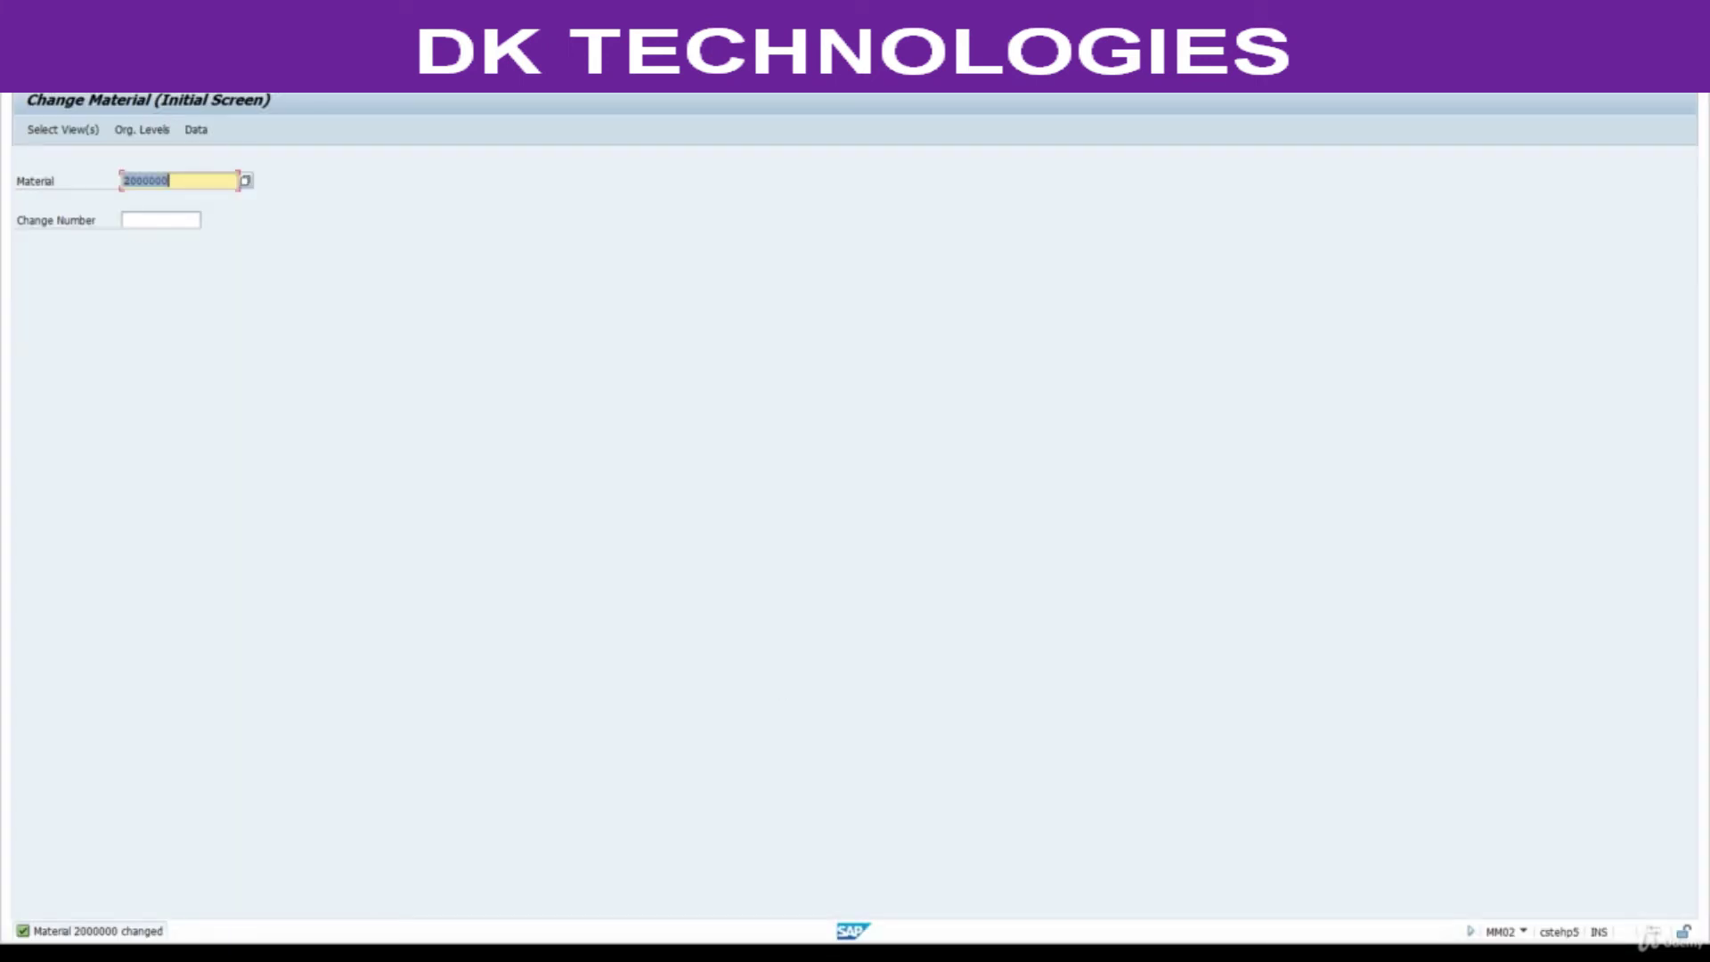
# Open the MM04 selection screen and clear the Sales Organization value 6310
pyautogui.press('Return')
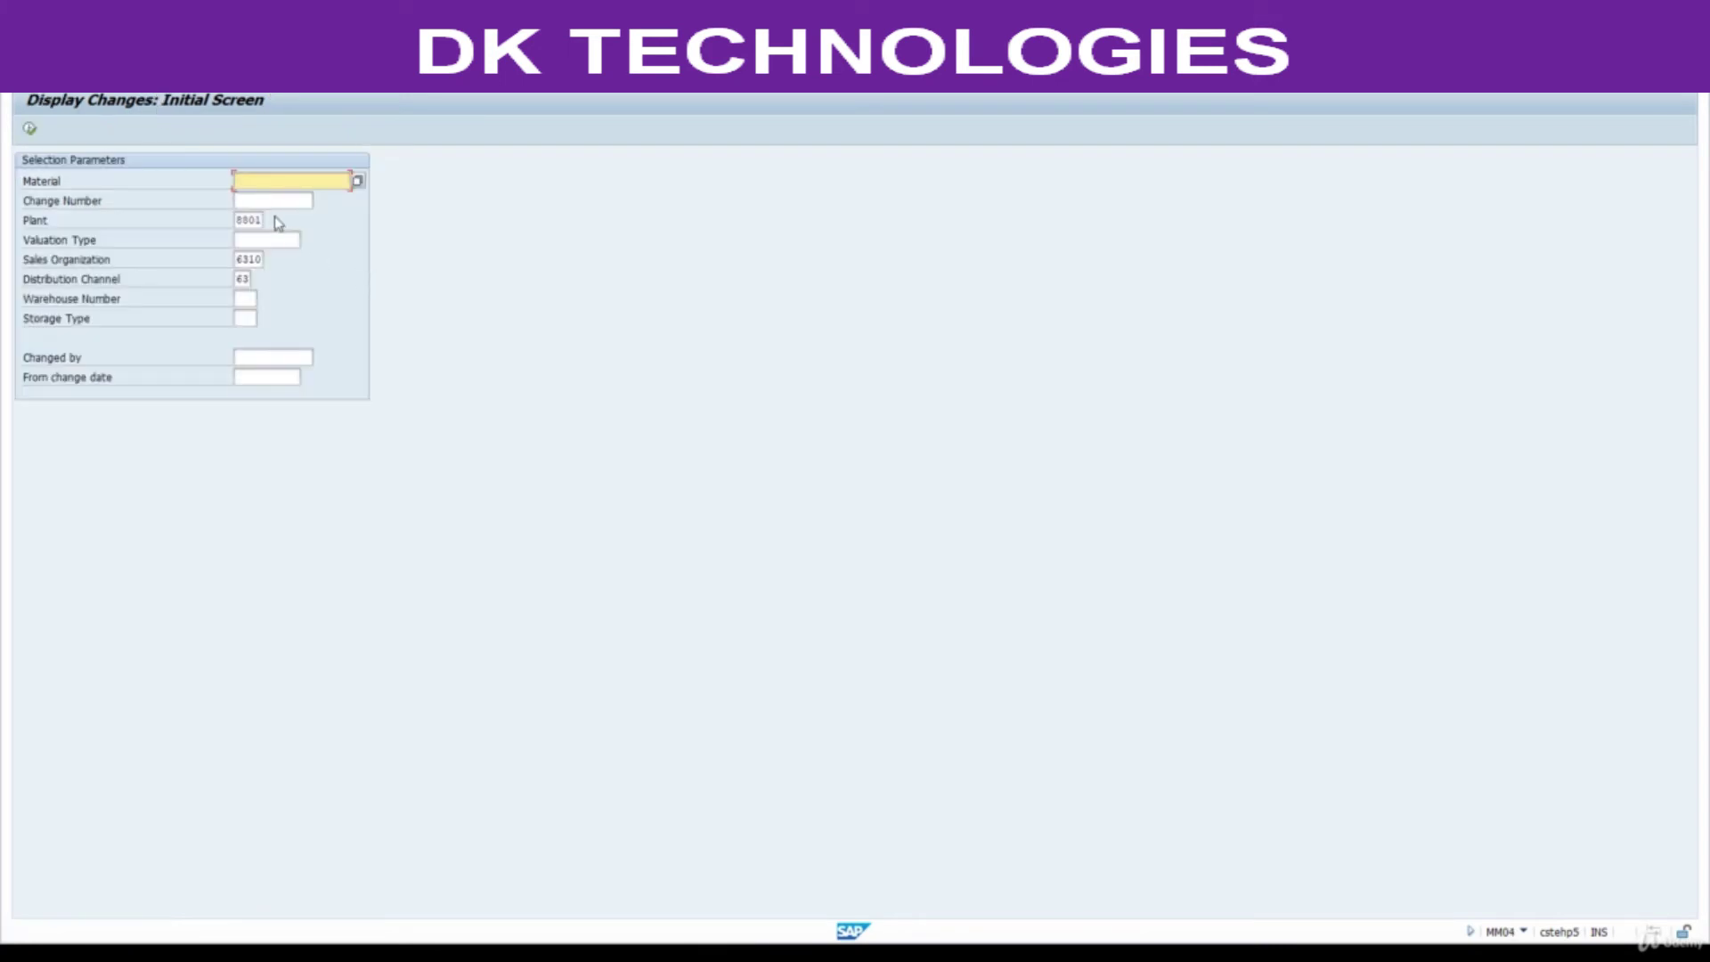
pyautogui.doubleClick(239, 260)
pyautogui.press('BackSpace')
pyautogui.click(239, 279)
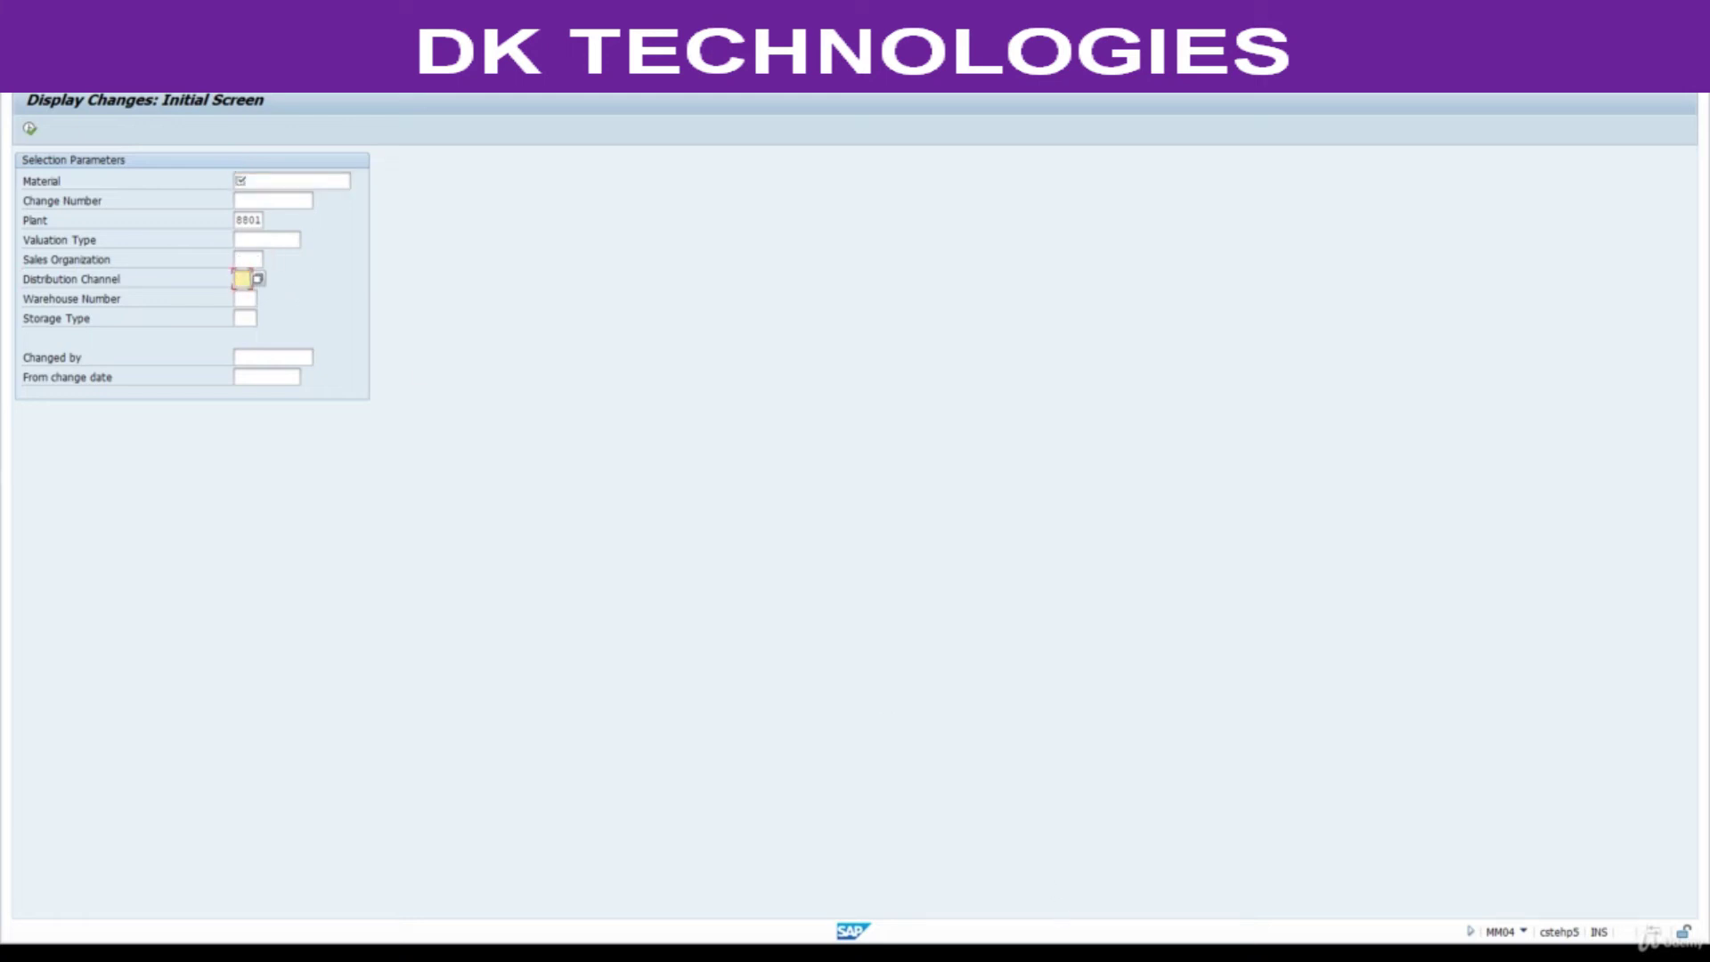
# Run the change history for material 2000000 and open the 30.10.2020 change document
pyautogui.click(685, 824)
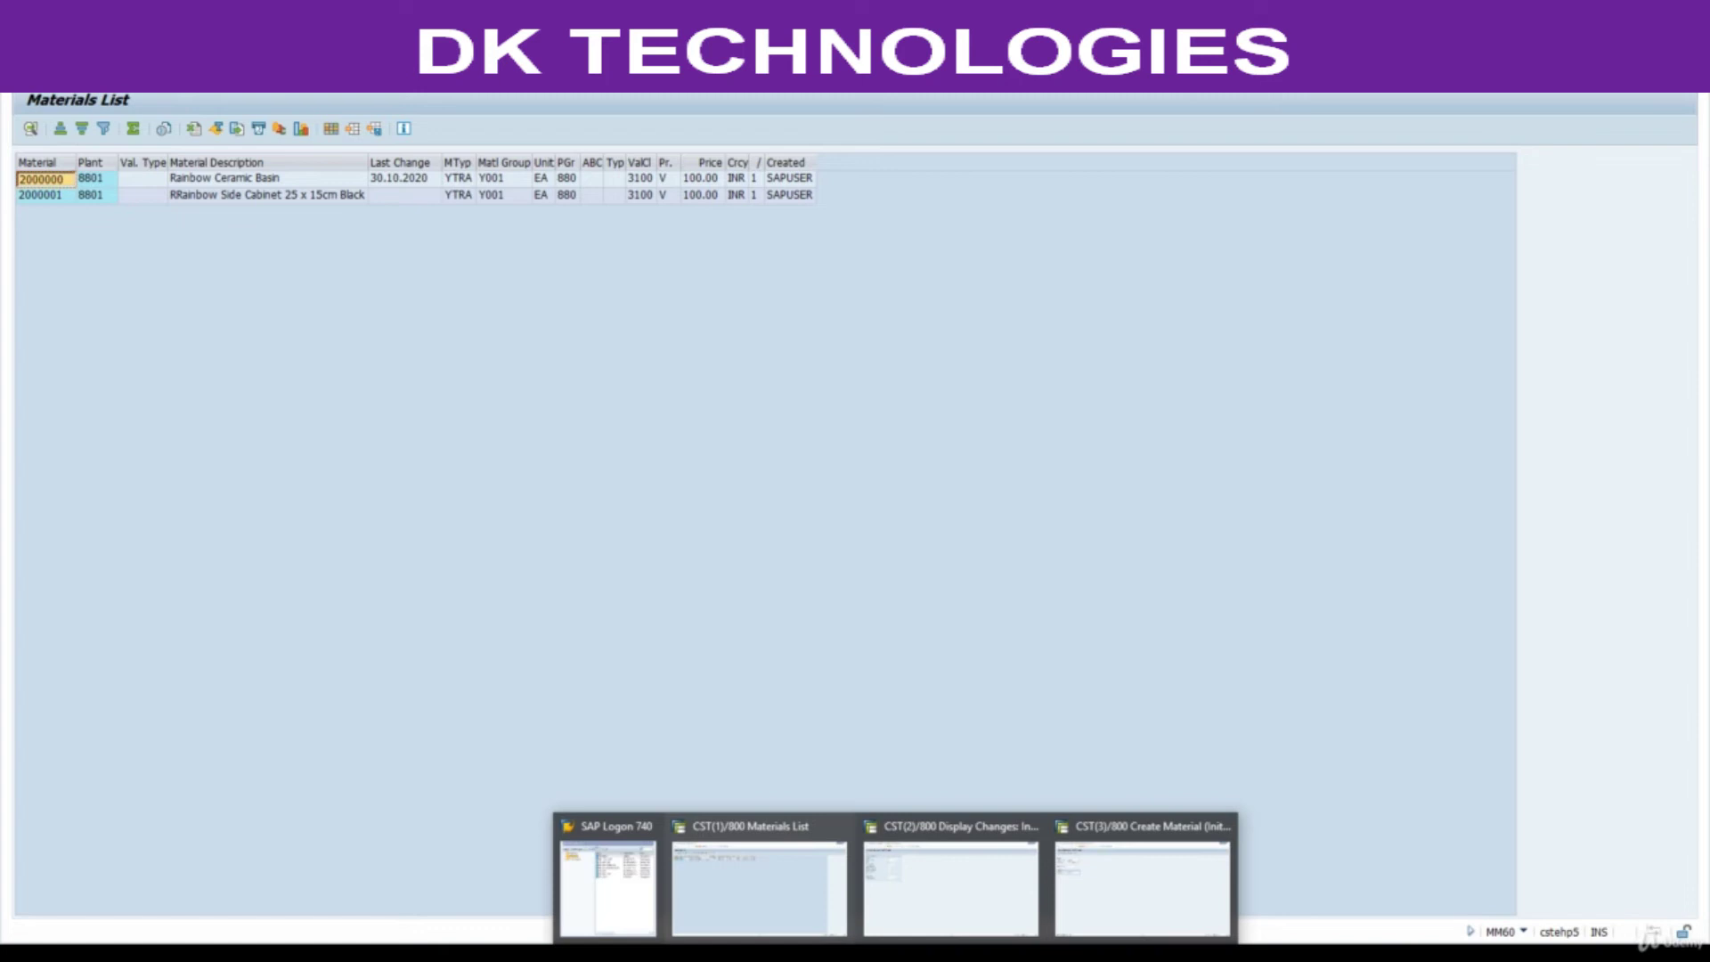
pyautogui.click(960, 891)
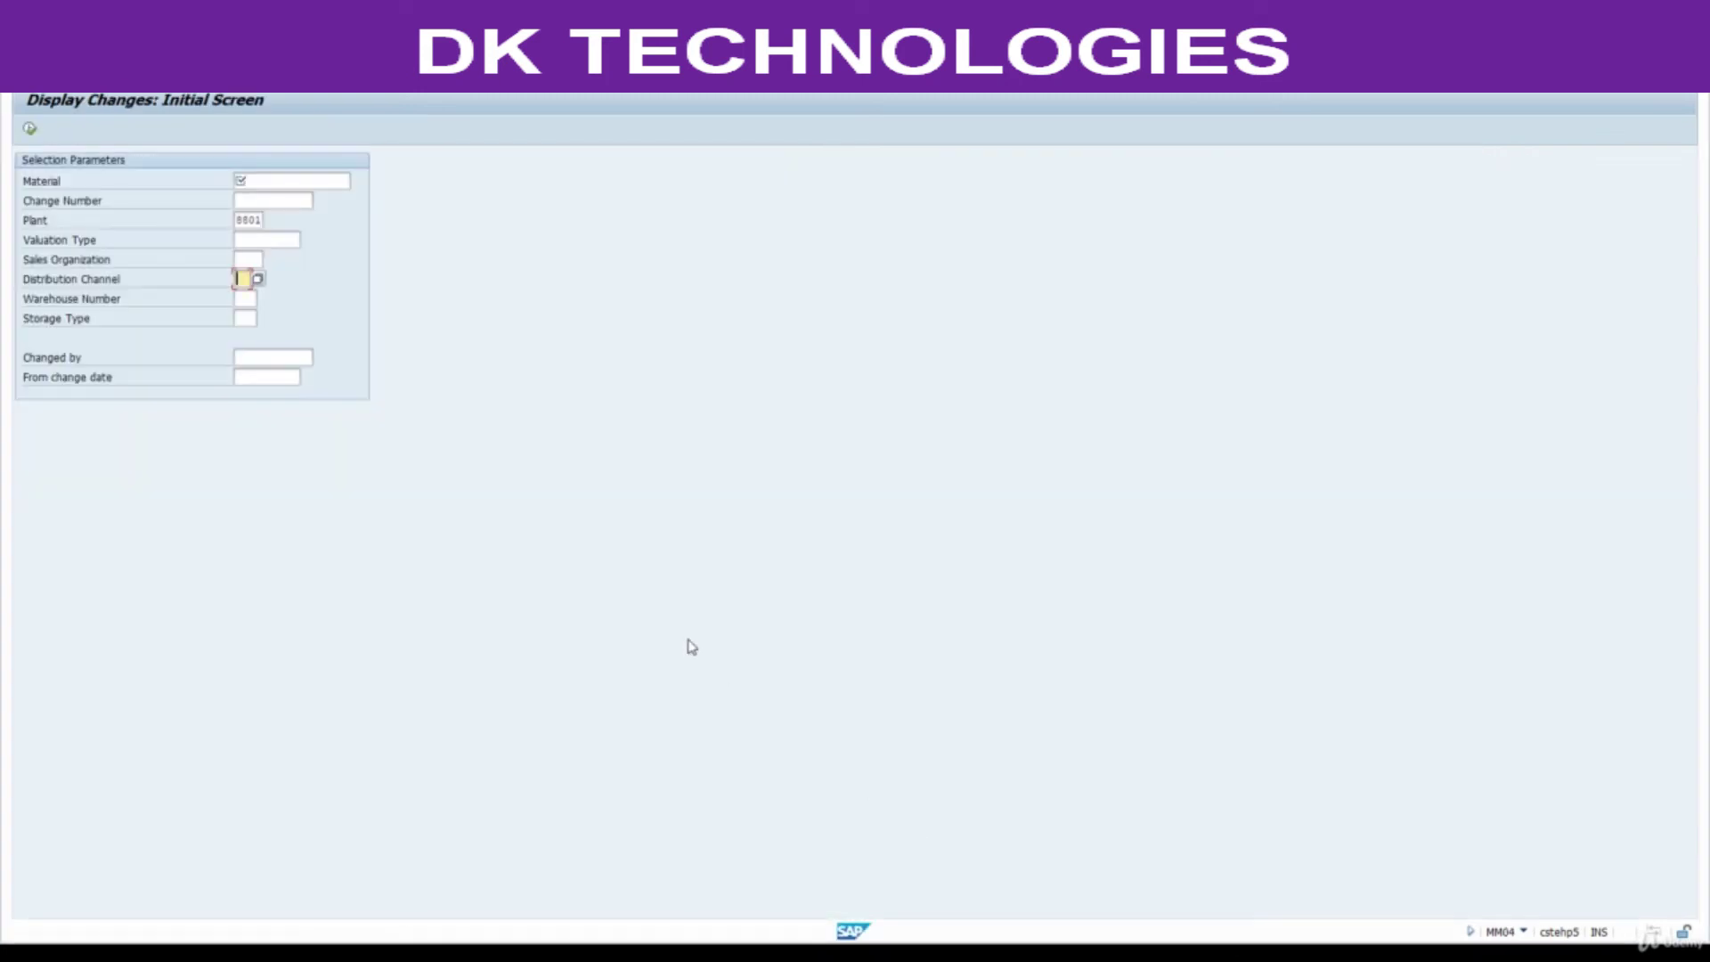
pyautogui.click(260, 181)
pyautogui.write('2000000')
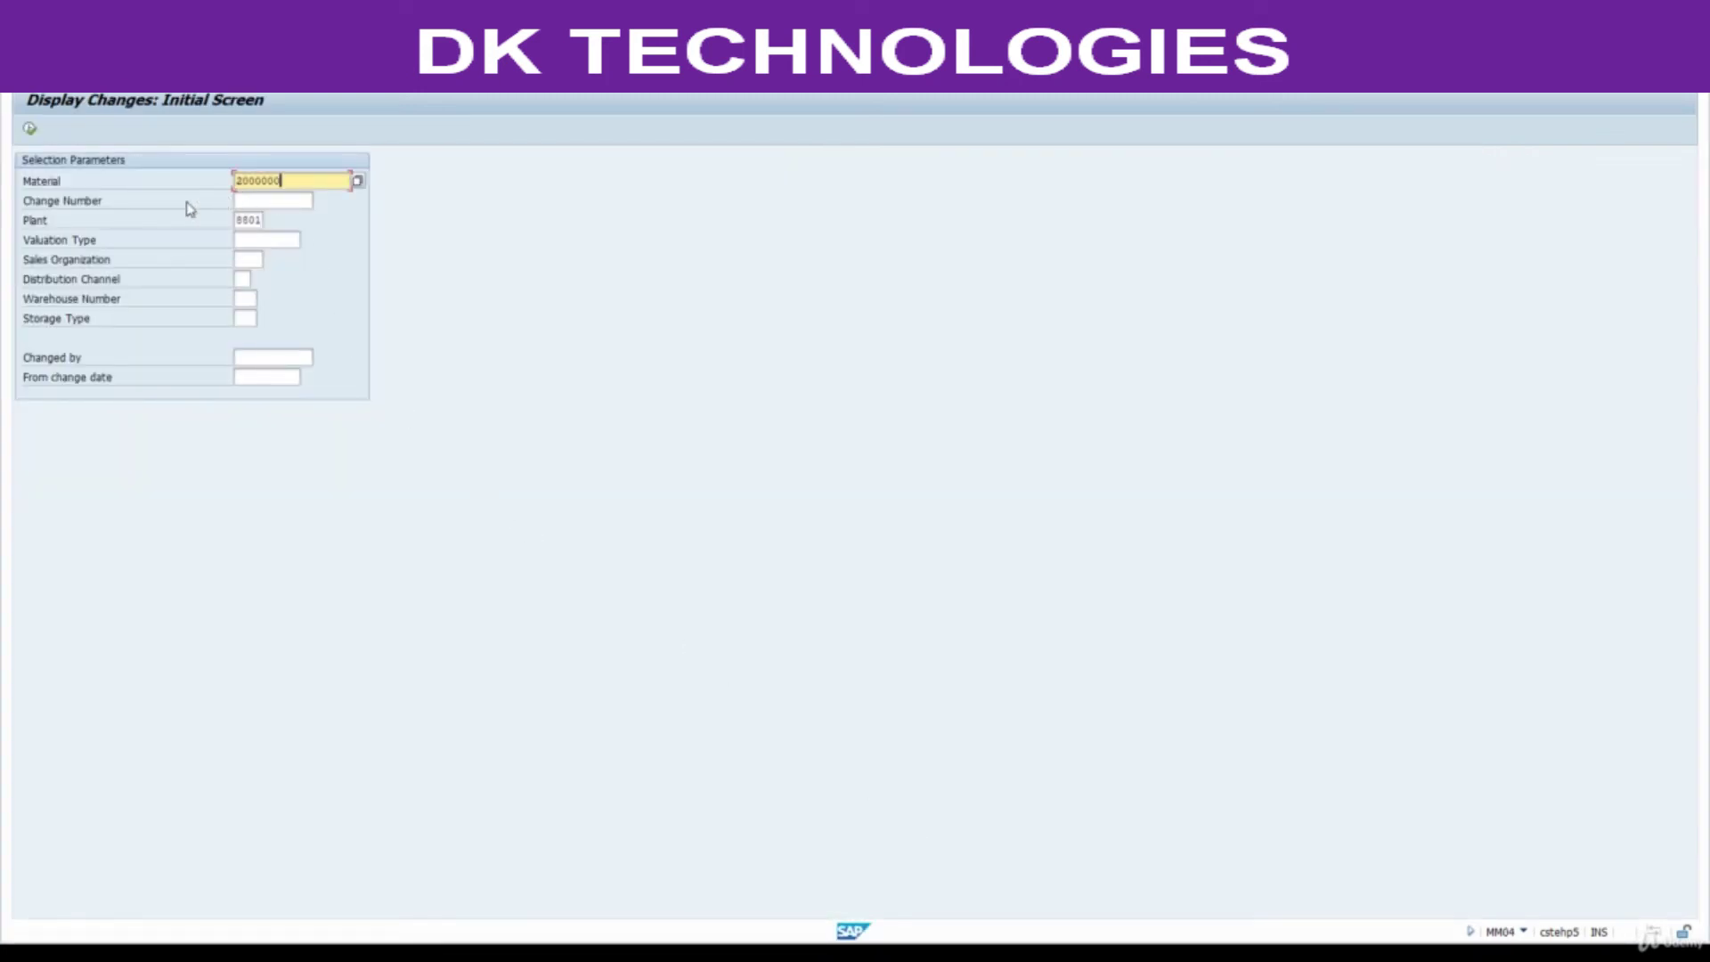
pyautogui.click(30, 130)
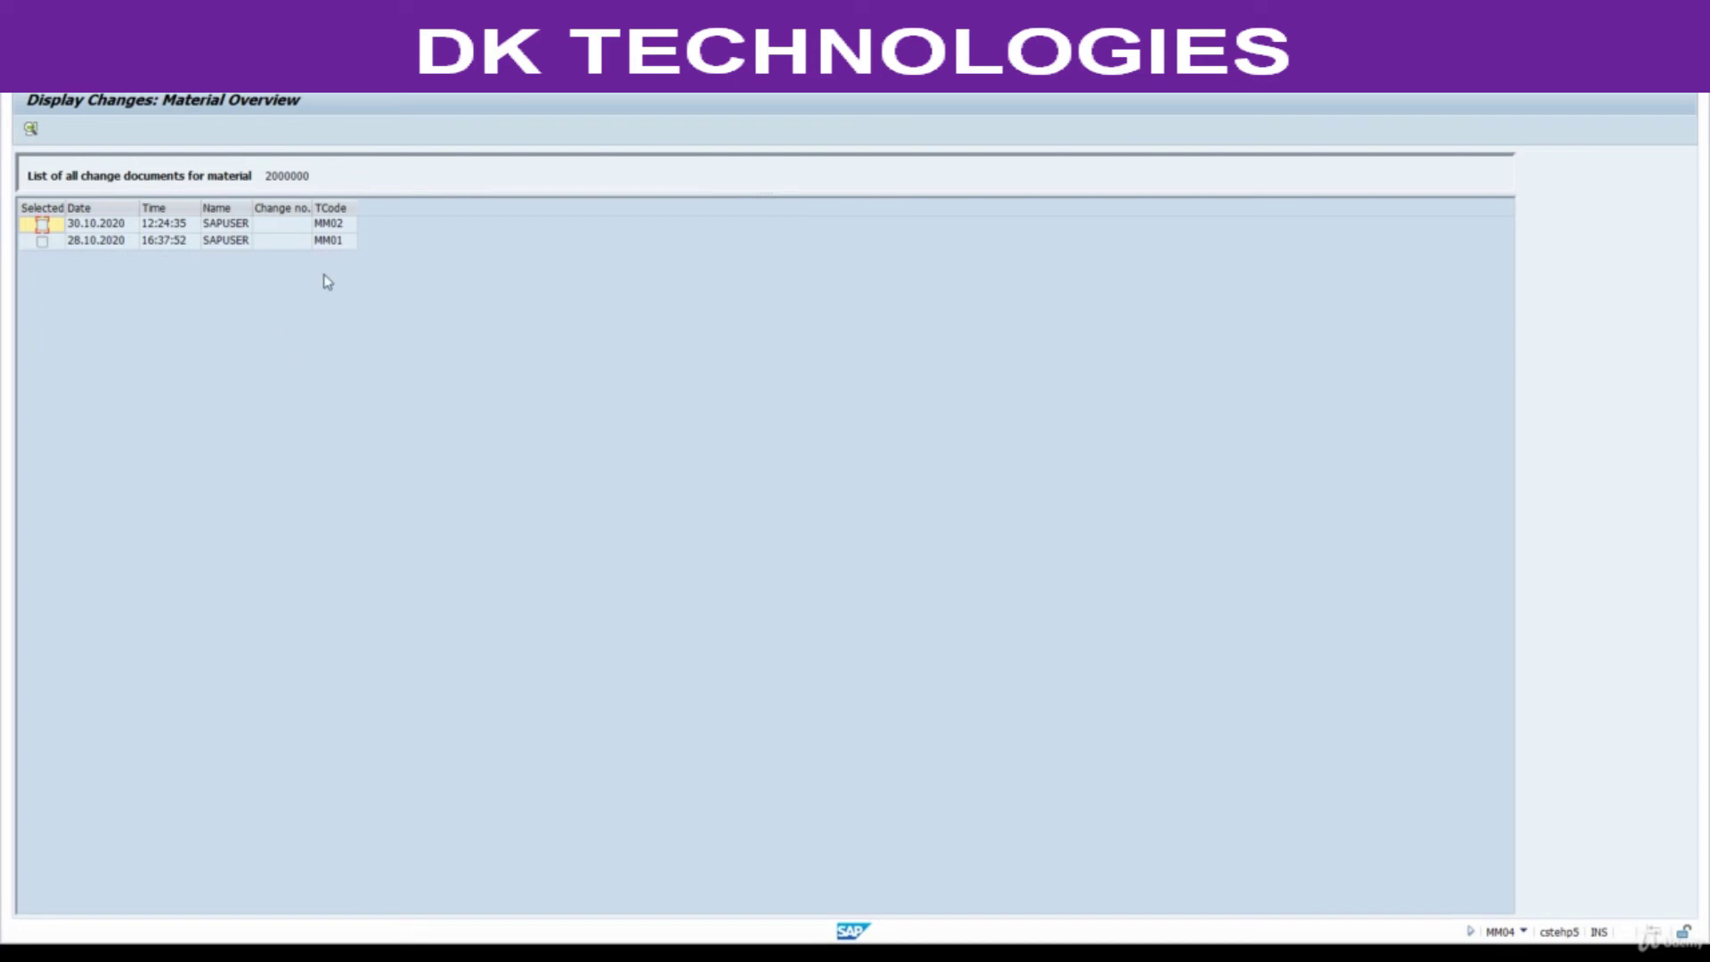
pyautogui.doubleClick(119, 225)
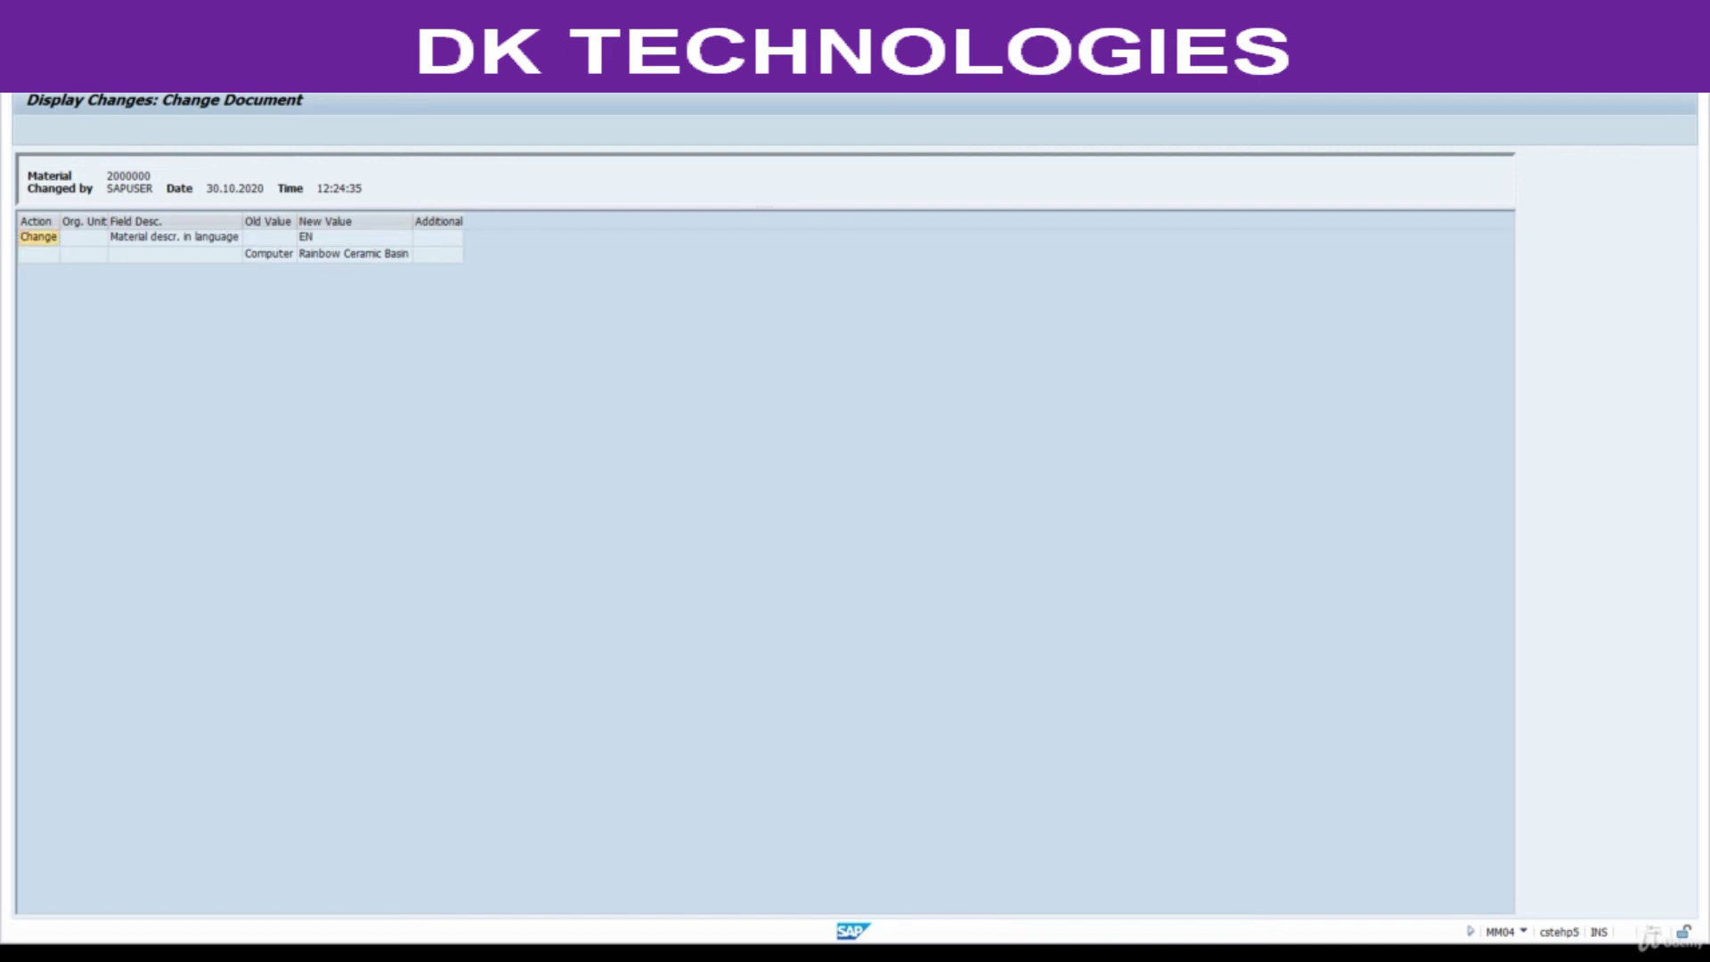
pyautogui.click(896, 952)
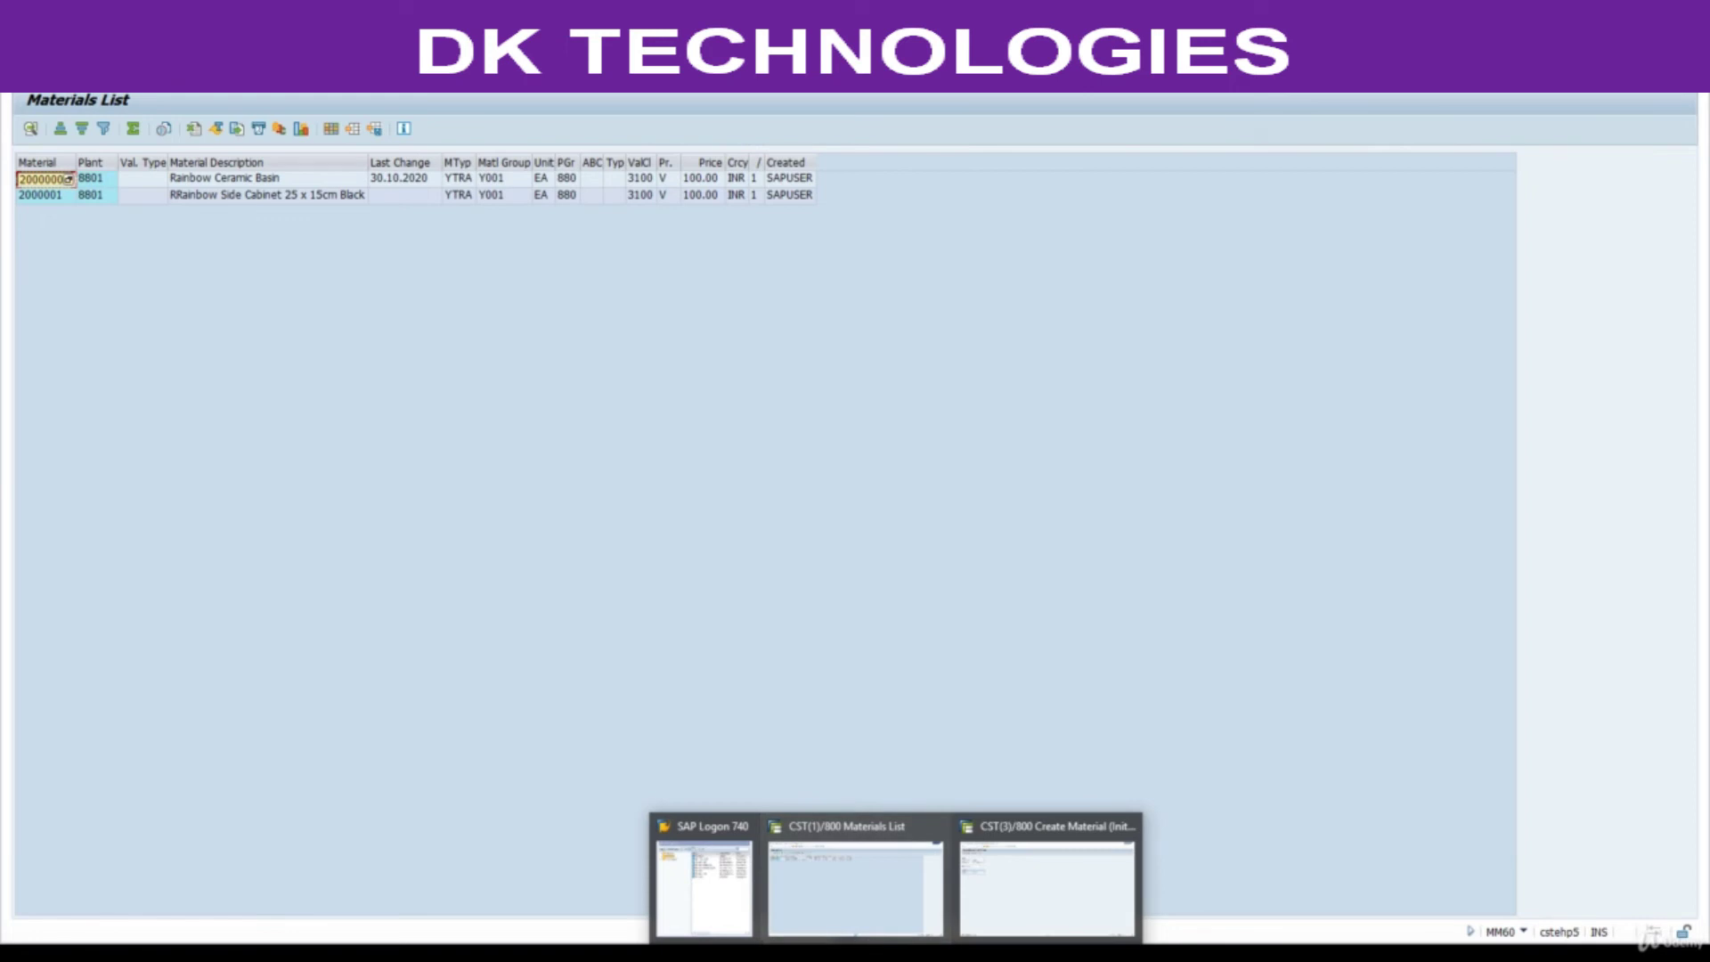
# Set organizational levels to plant 8801, storage location 0001, copying from 8801/0001
pyautogui.click(1031, 890)
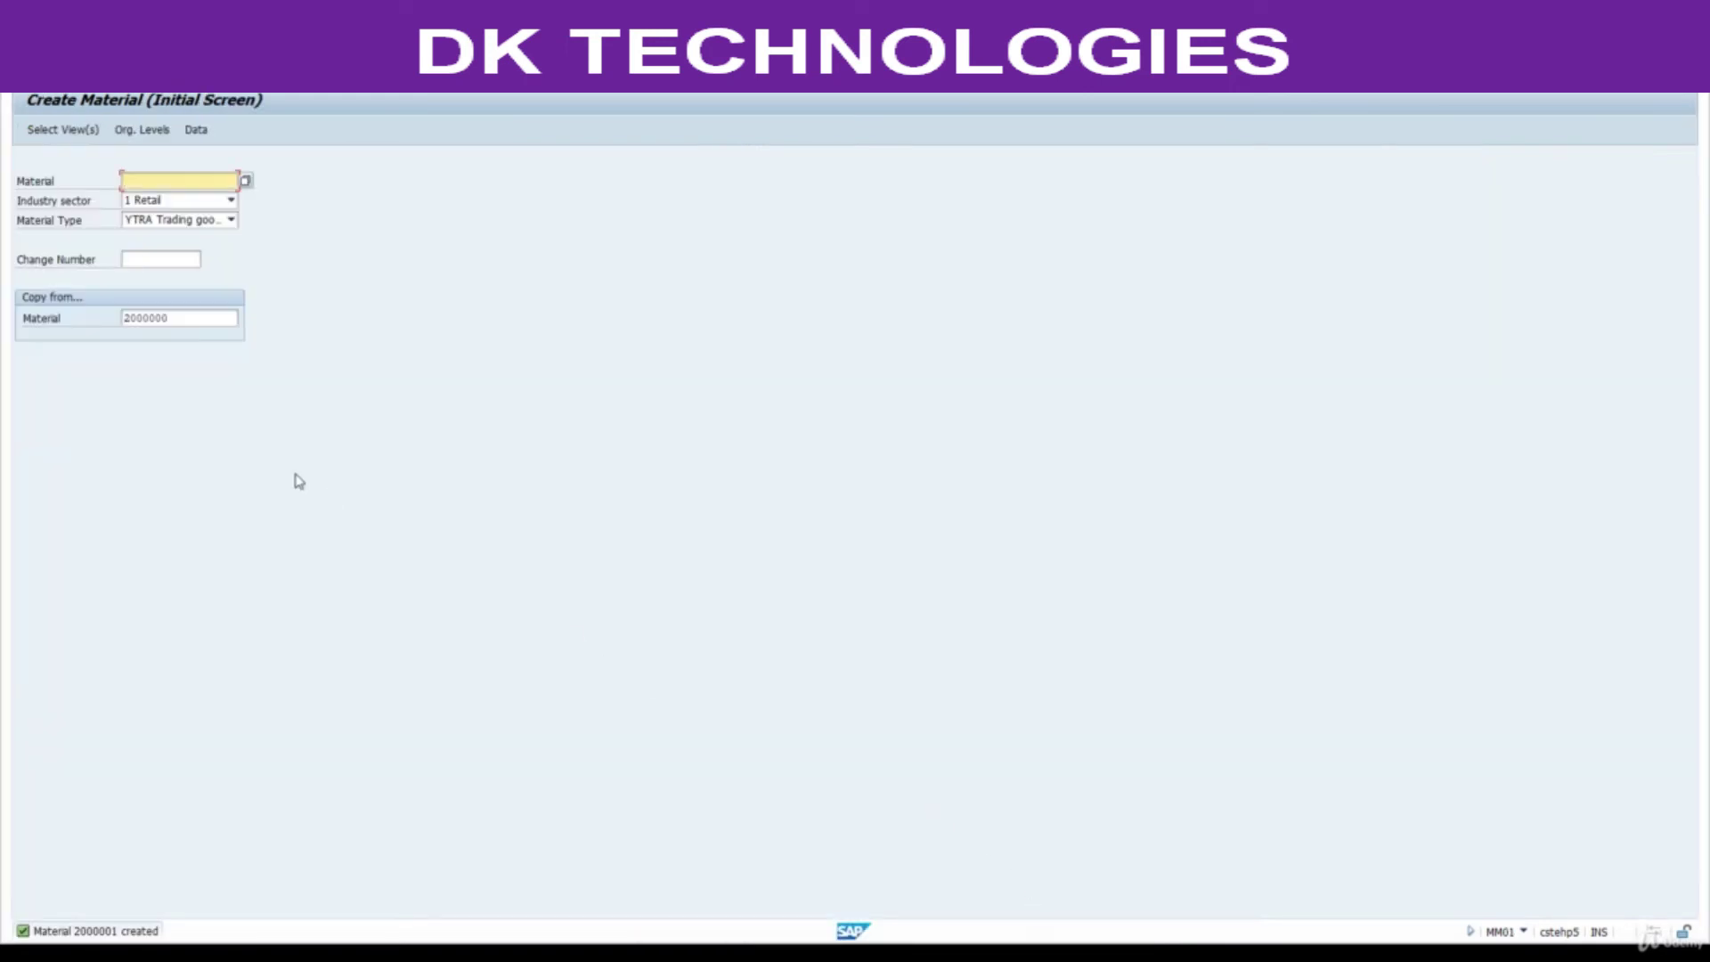
pyautogui.press('Return')
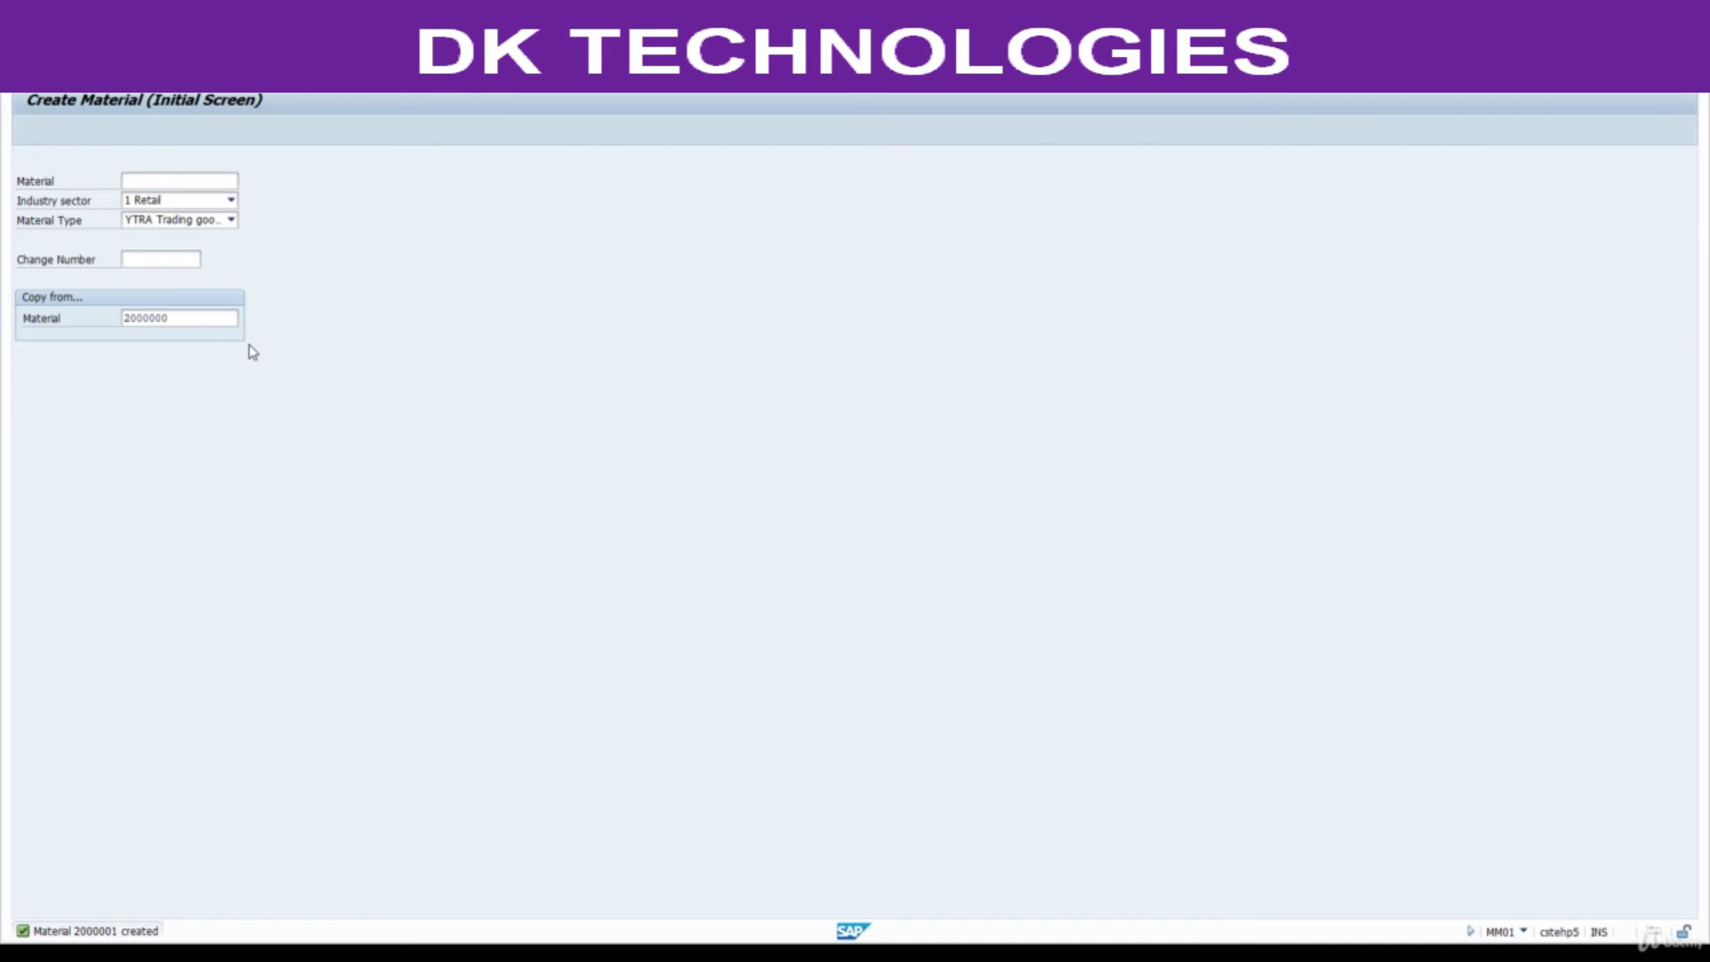
pyautogui.press('Return')
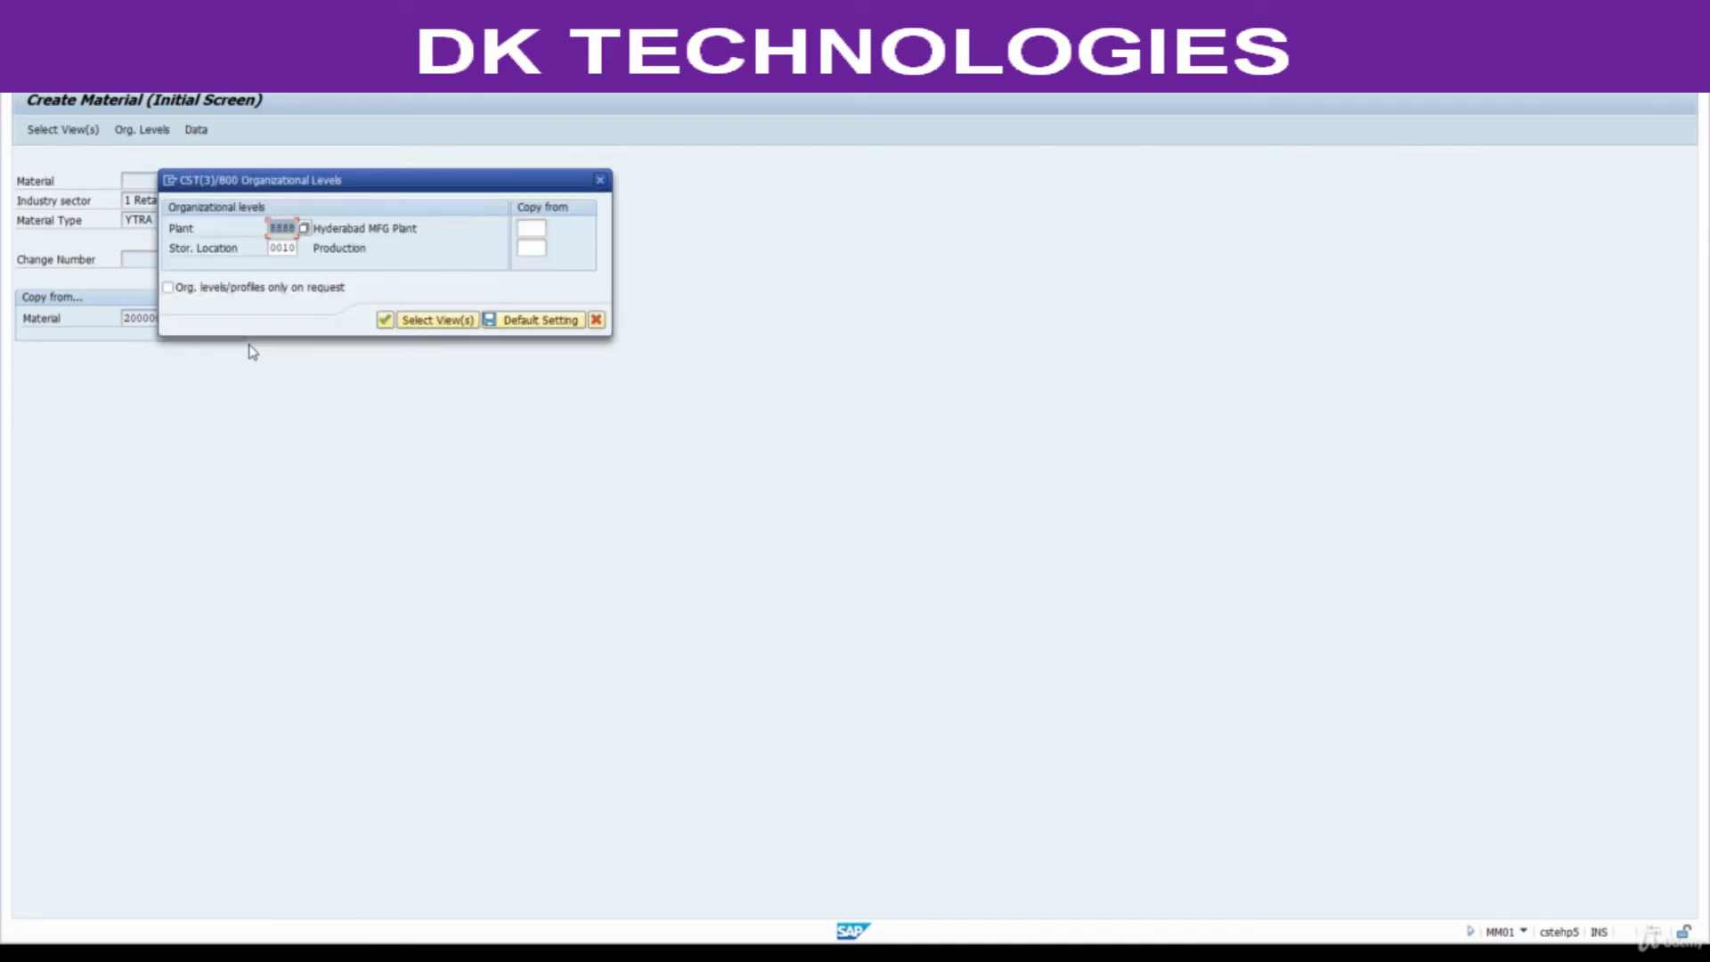
pyautogui.write('8801')
pyautogui.press('Tab')
pyautogui.write('0001')
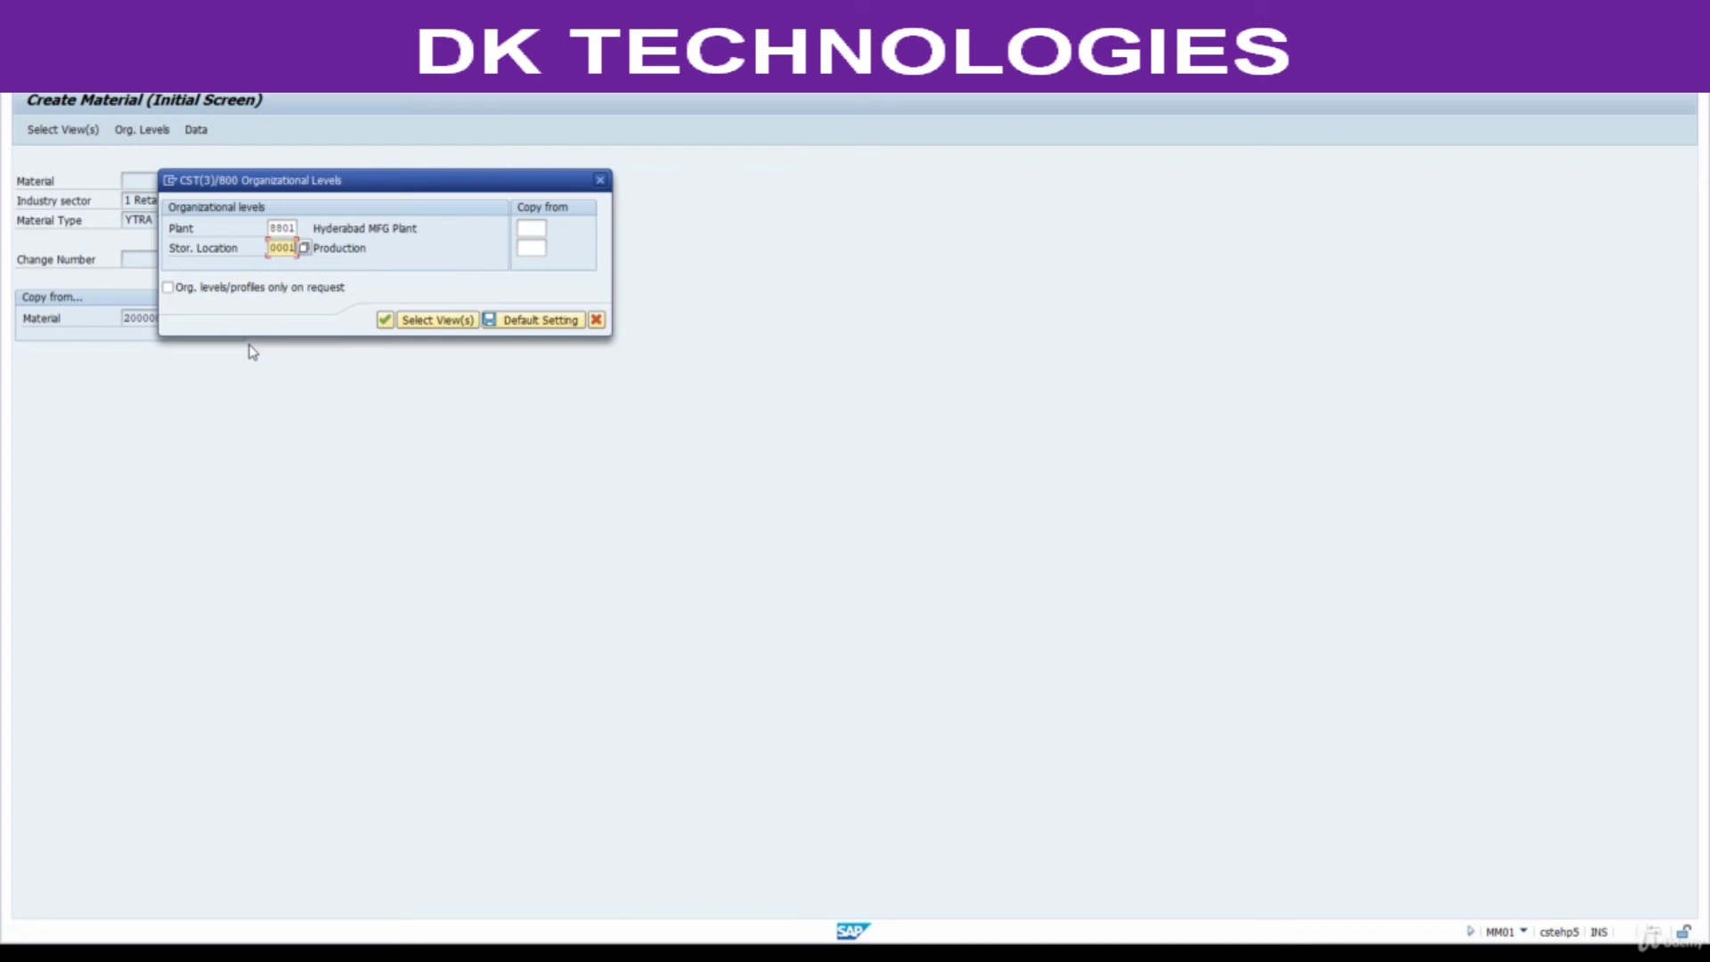
pyautogui.click(531, 229)
pyautogui.write('8801')
pyautogui.press('Tab')
pyautogui.write('0001')
pyautogui.press('Return')
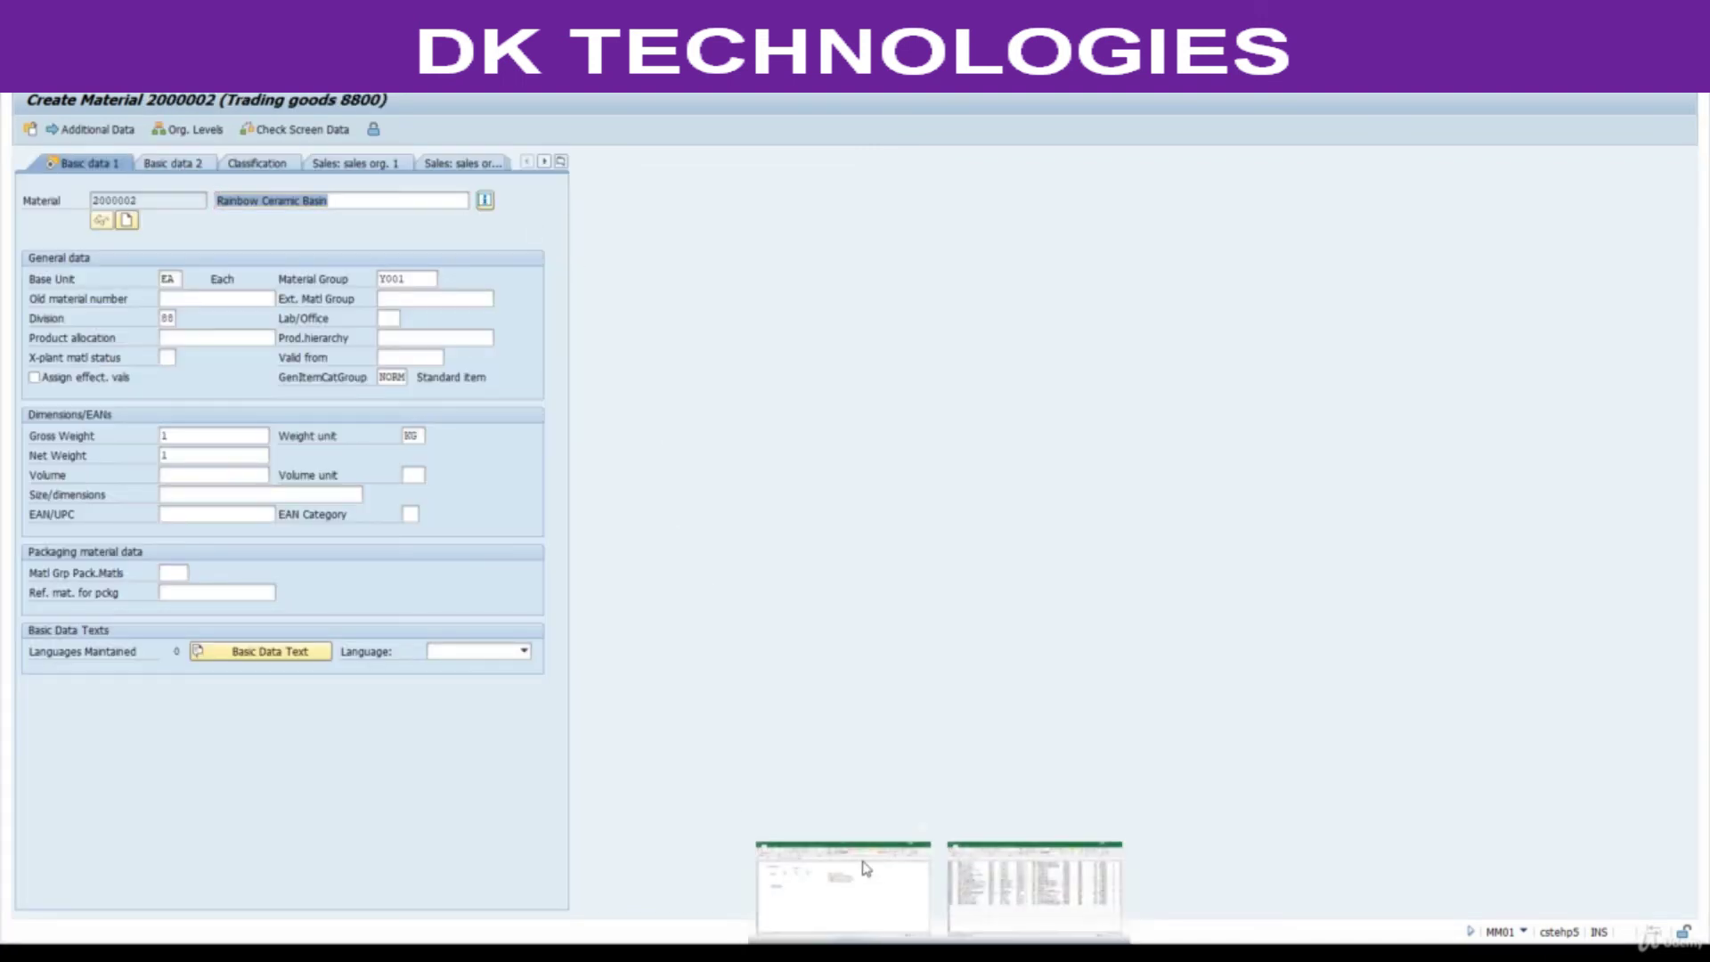
# Paste the Purple side cabinet description from Excel cell M18 and save material 2000002
pyautogui.click(868, 891)
pyautogui.click(733, 372)
pyautogui.hotkey('ctrl', 'c')
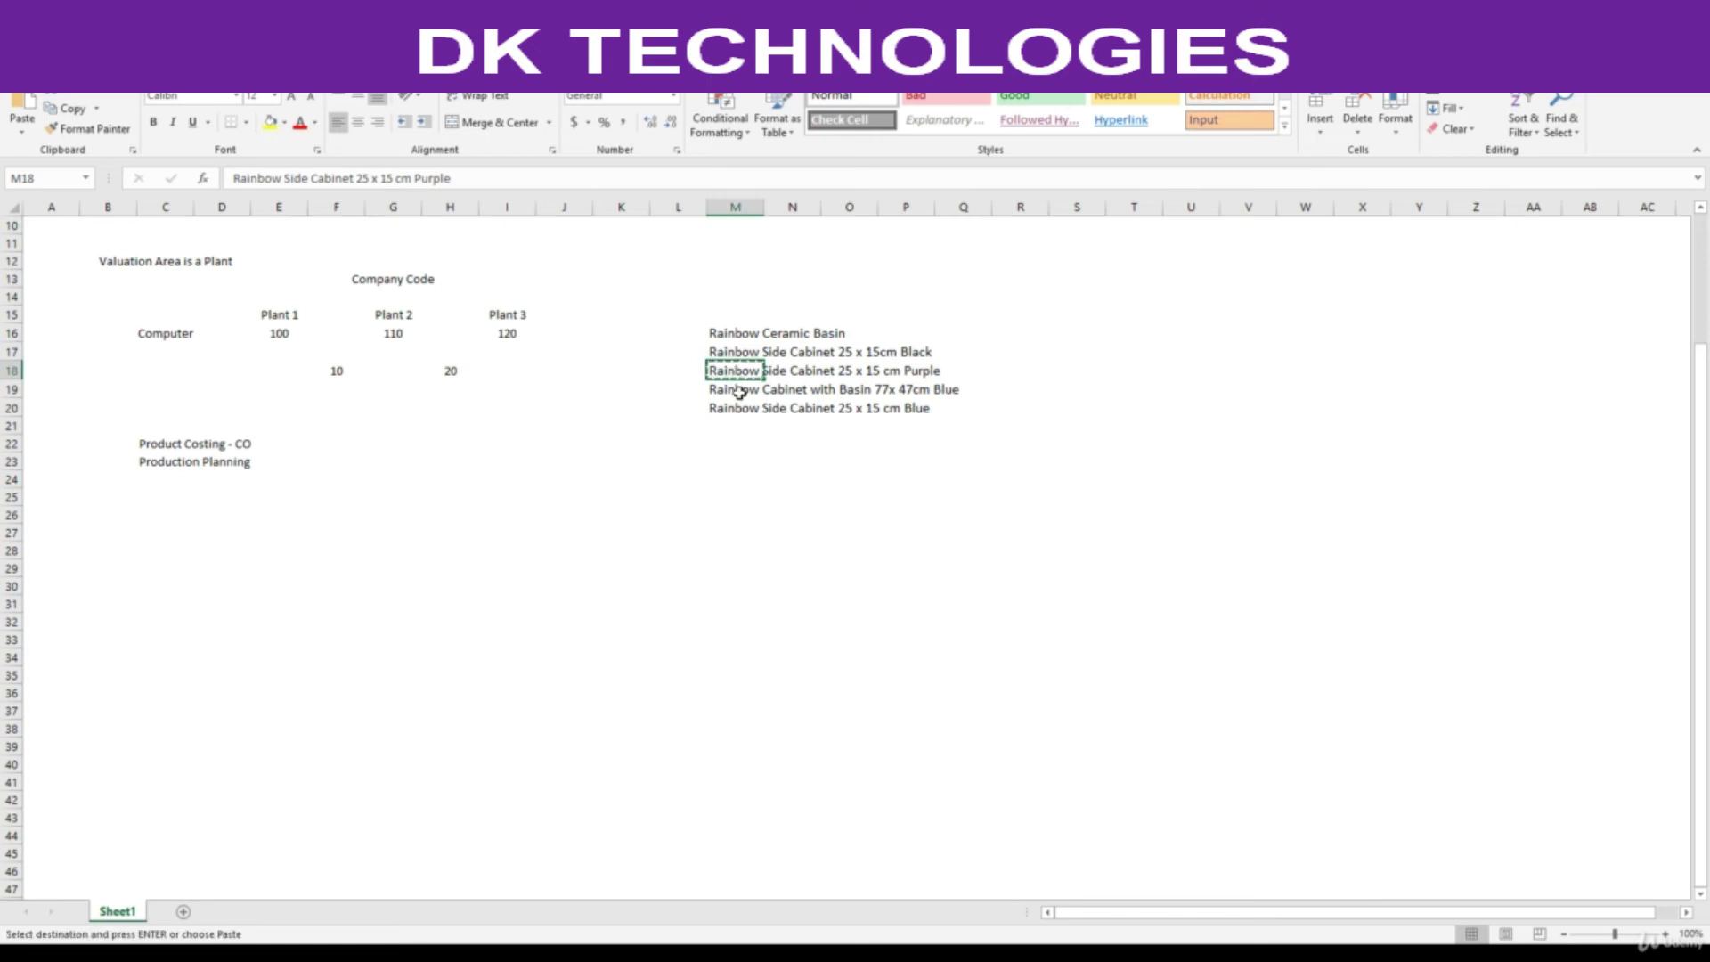
pyautogui.hotkey('alt', 'Tab')
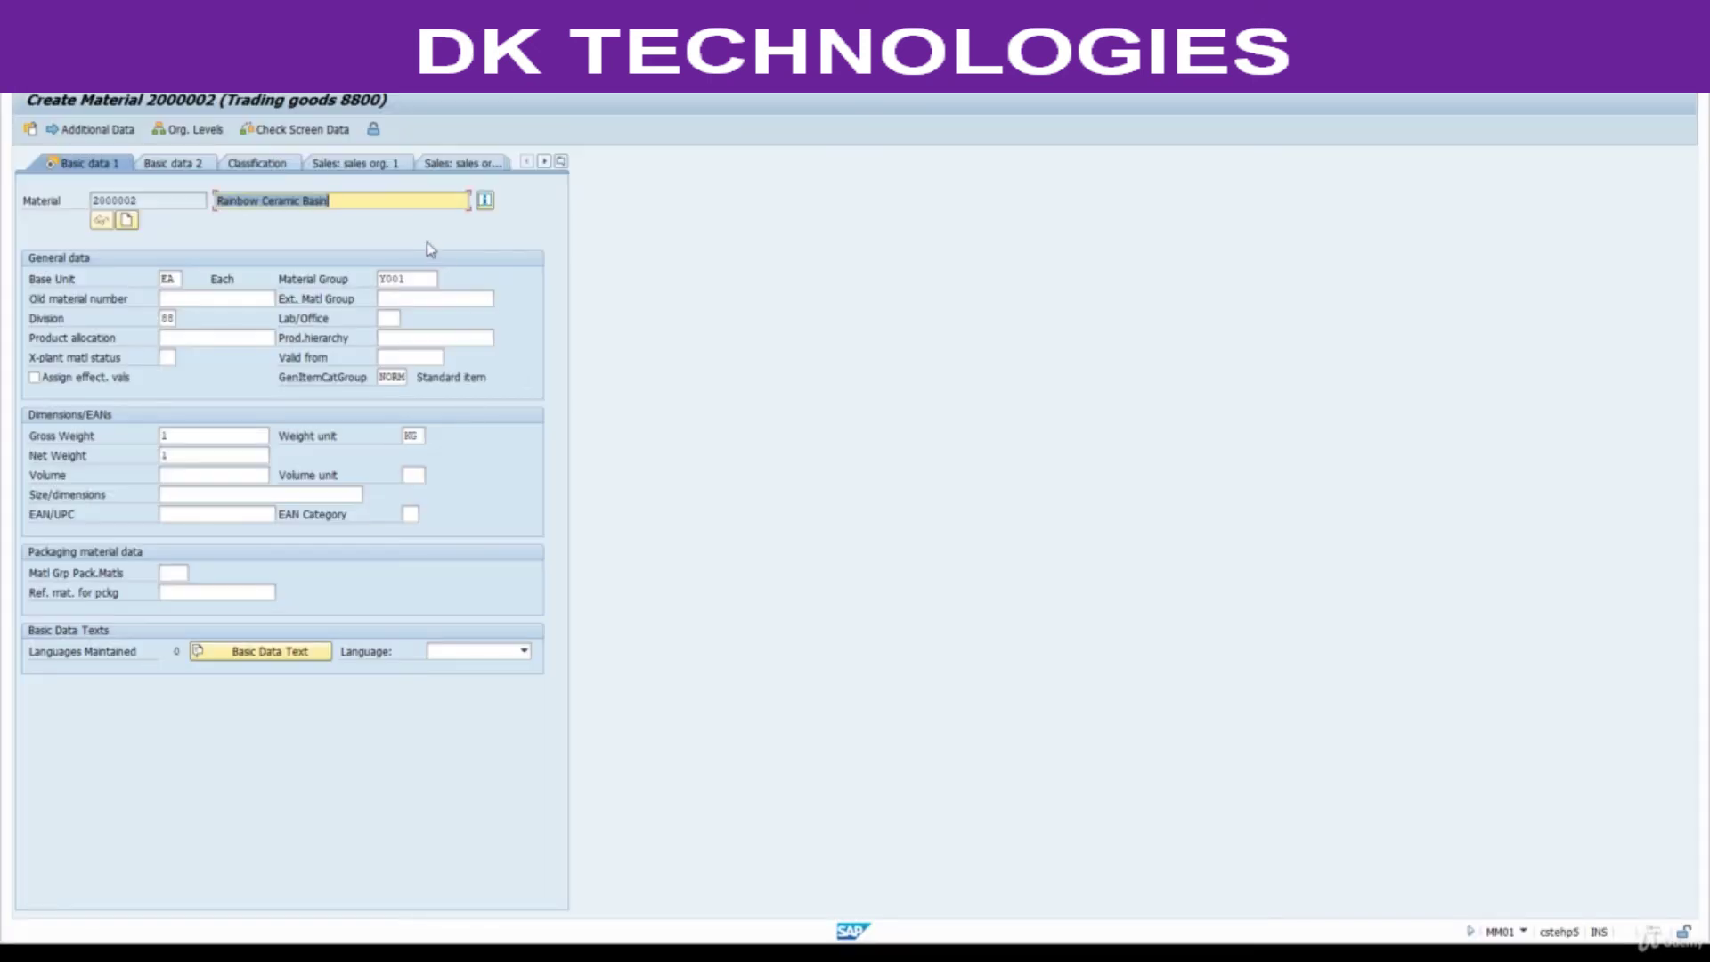
pyautogui.hotkey('ctrl', 'v')
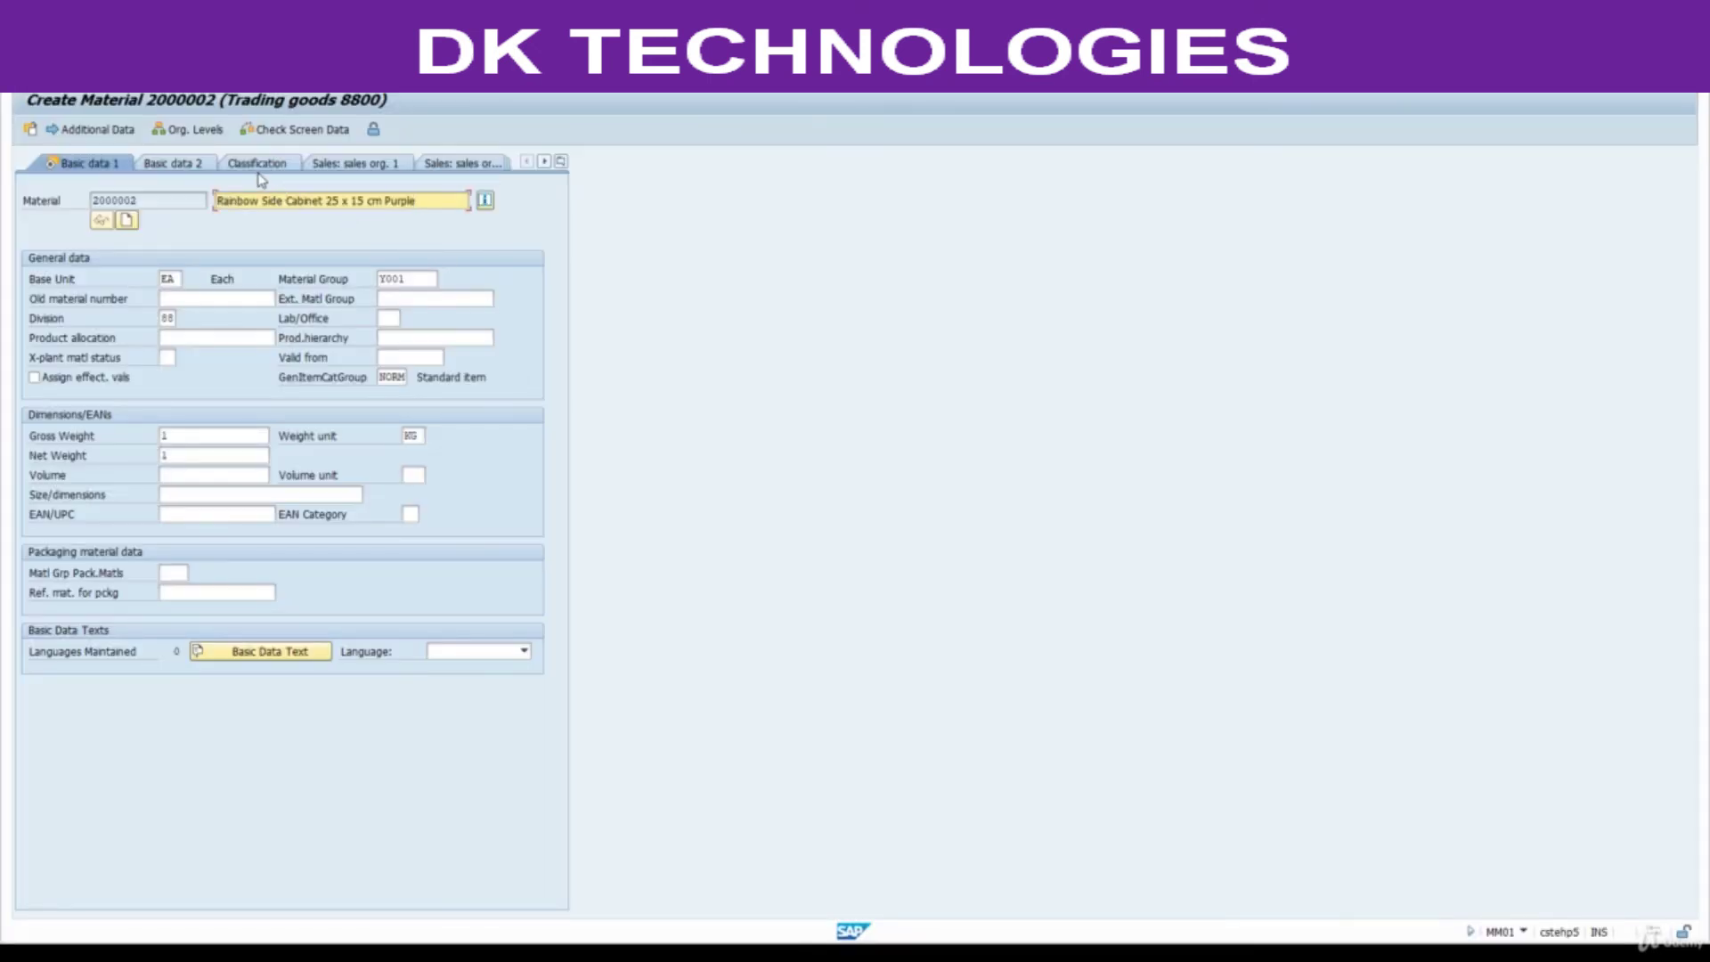
pyautogui.press('Return')
pyautogui.press('Return')
pyautogui.press('Return')
pyautogui.press('Return')
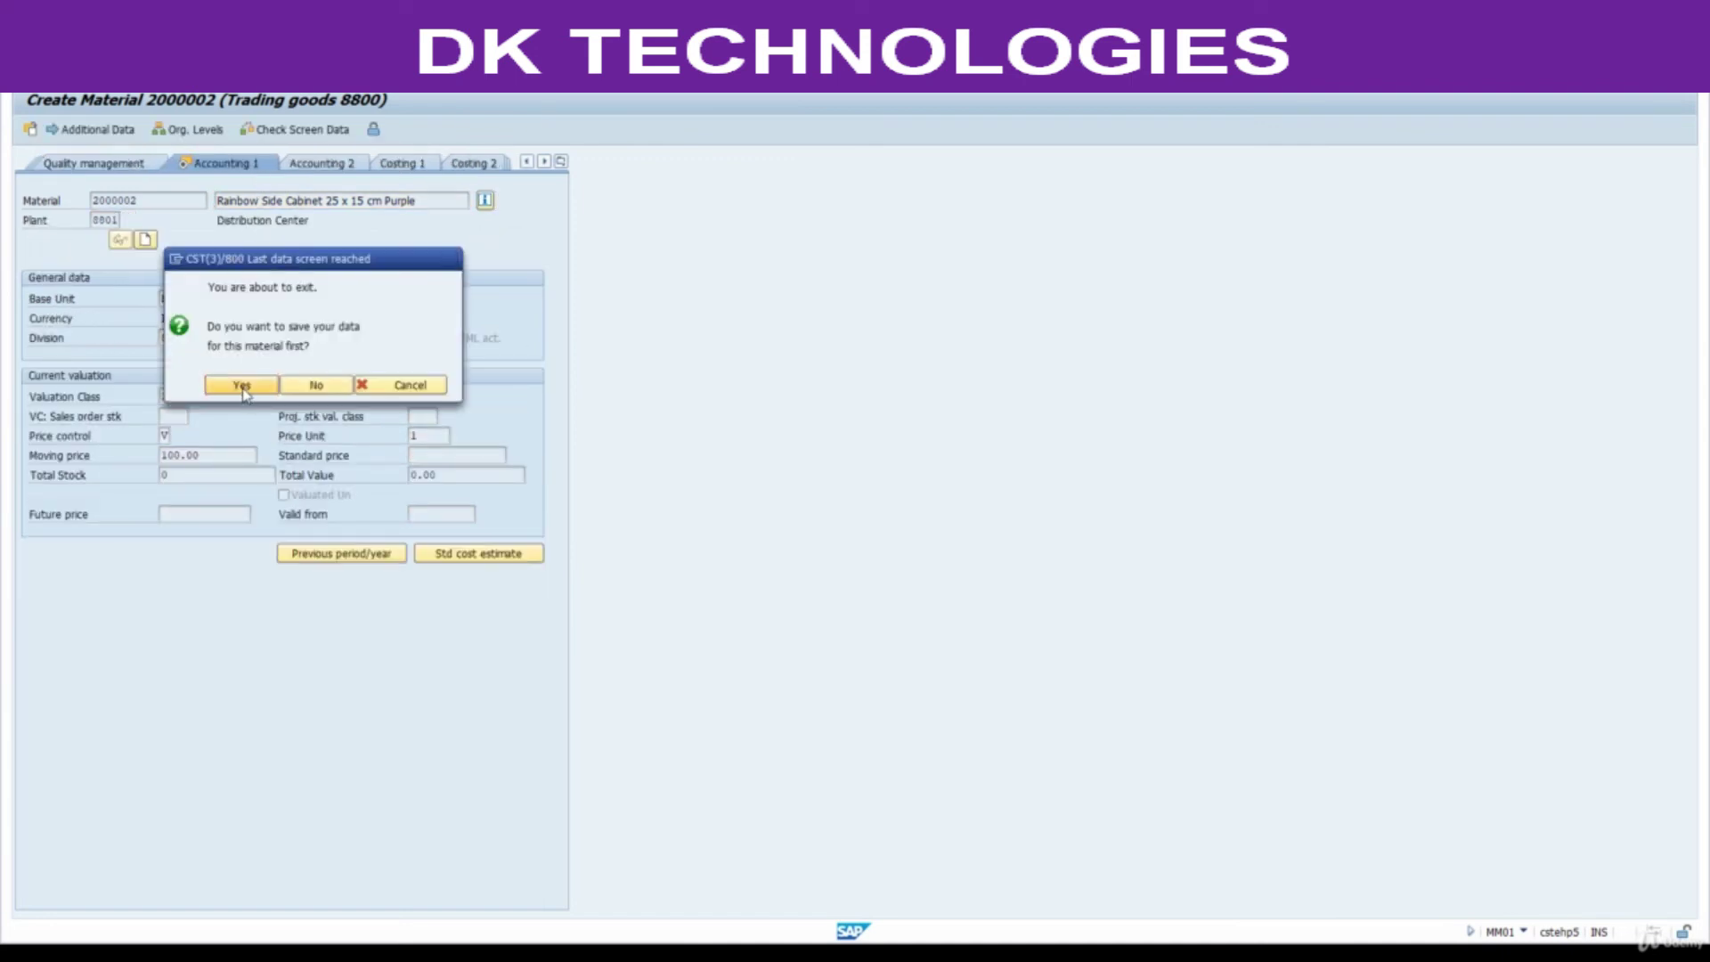
pyautogui.click(242, 387)
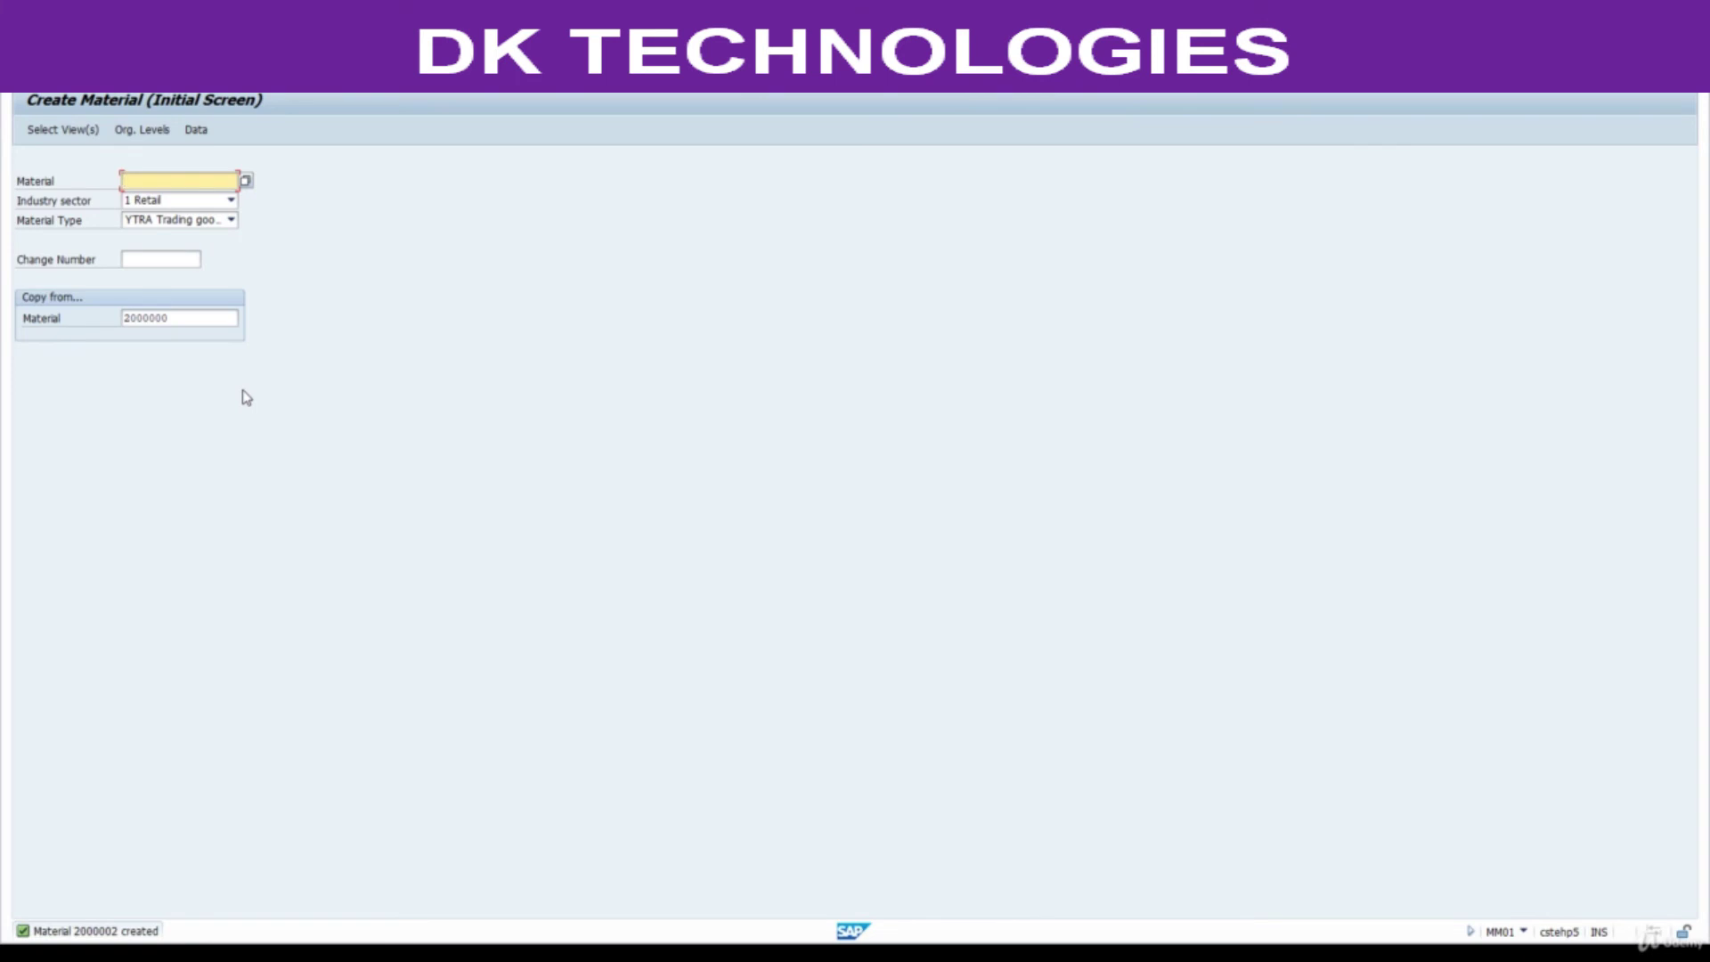
# Start the next material with plant 8801, storage location 0001, copying from 8801/0001
pyautogui.press('Return')
pyautogui.press('Return')
pyautogui.write('8')
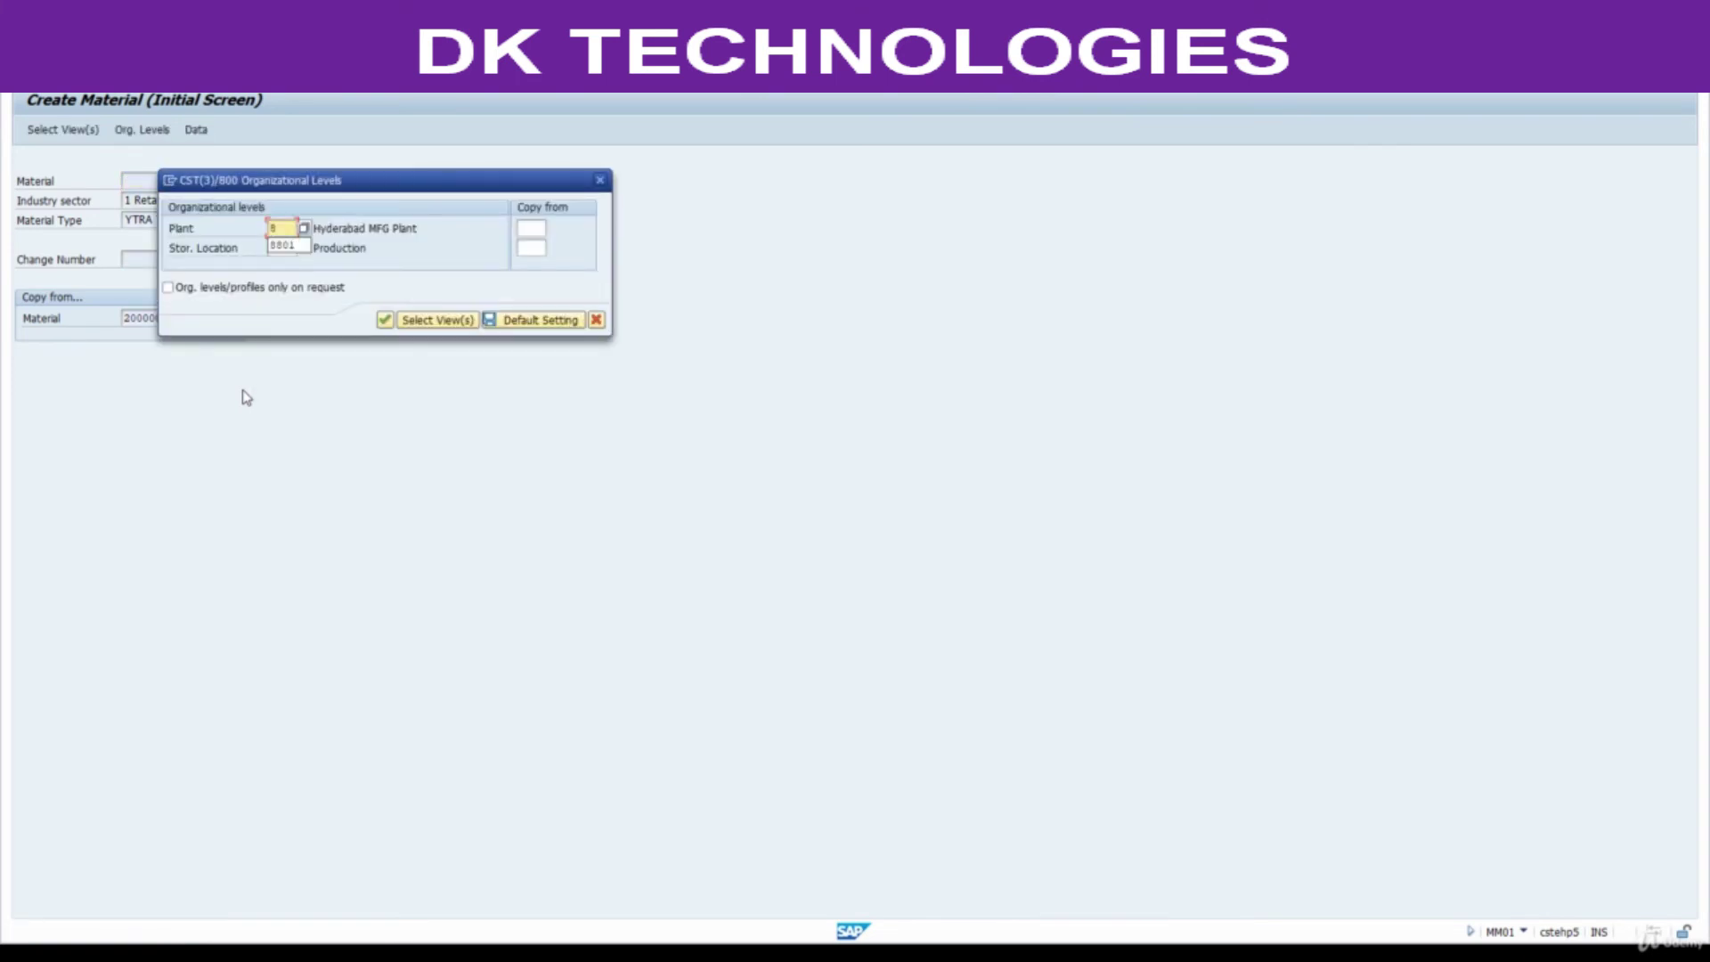
pyautogui.write('801')
pyautogui.press('Tab')
pyautogui.write('0001')
pyautogui.click(536, 228)
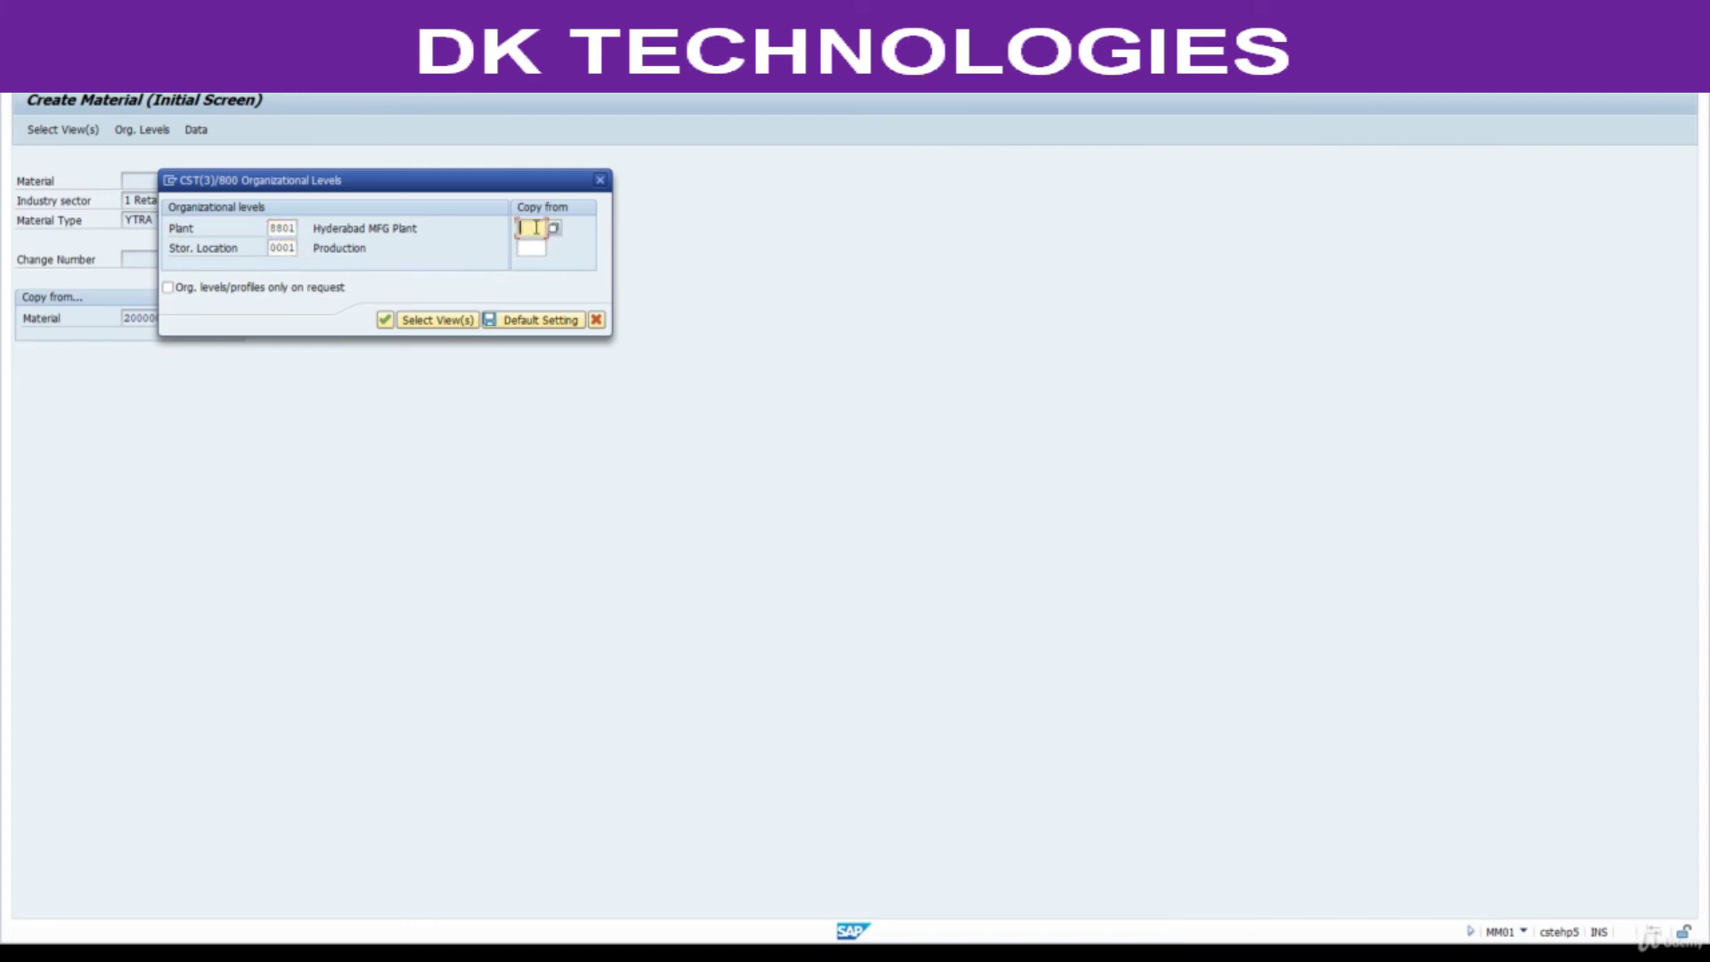
pyautogui.write('8801')
pyautogui.press('Tab')
pyautogui.write('0001')
pyautogui.press('Return')
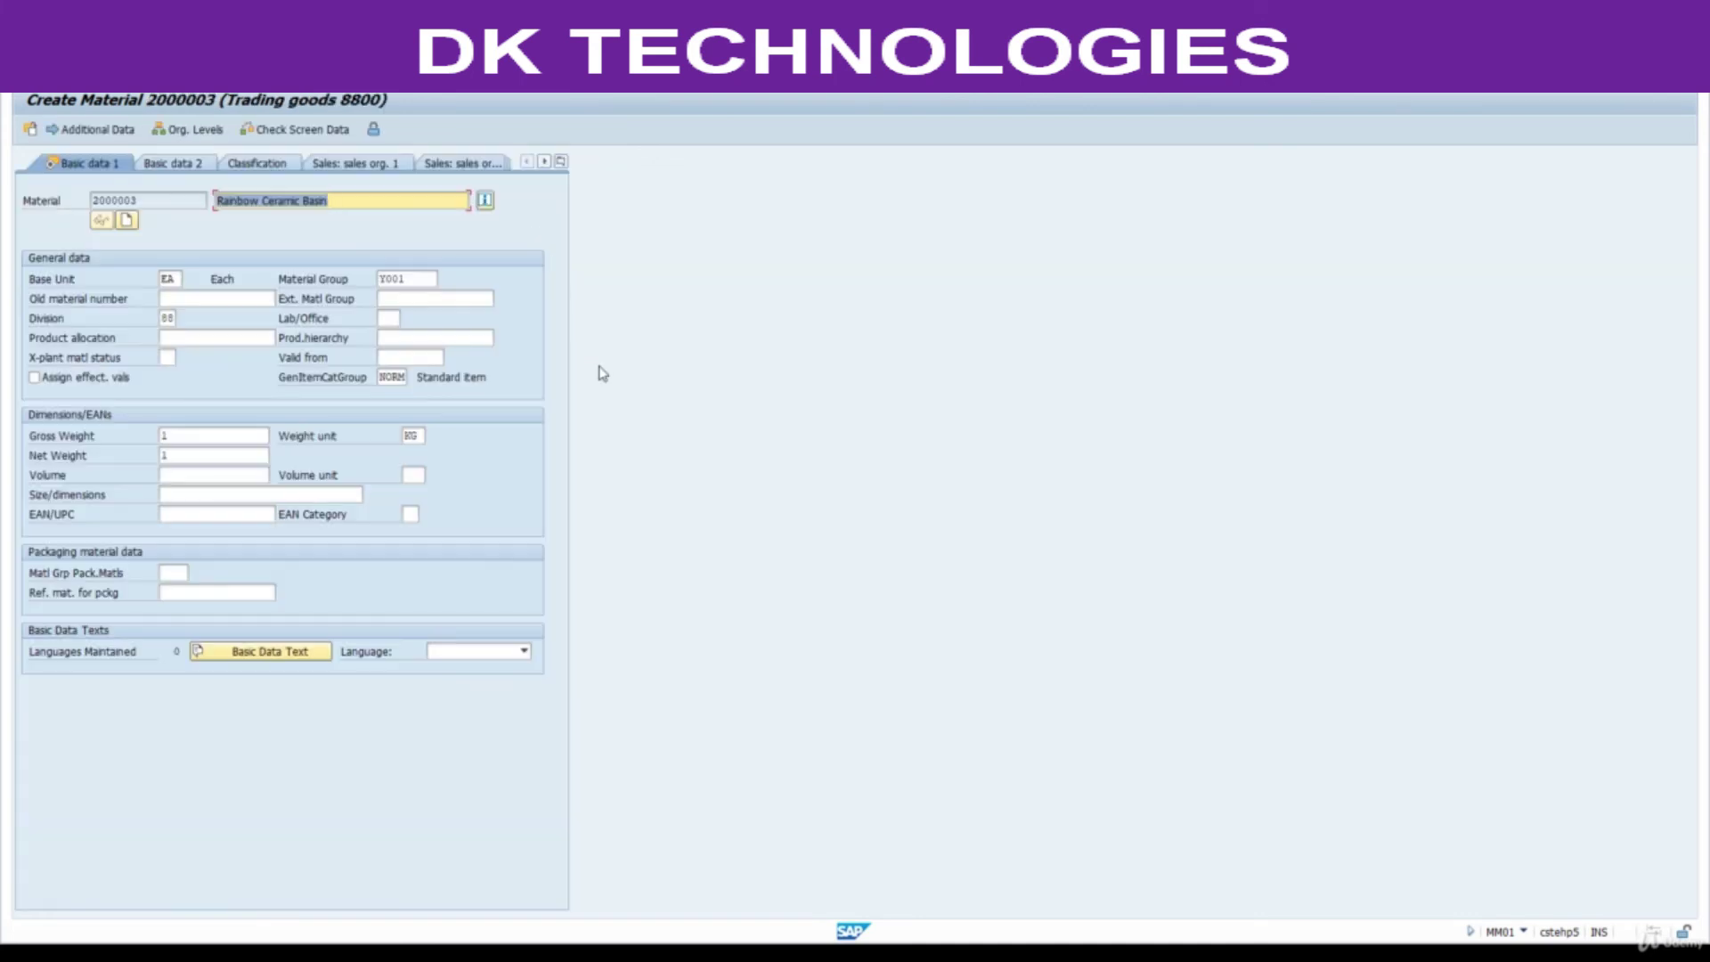
# Paste 'Rainbow Cabinet with Basin 77x 47cm Blue' from Excel cell M19 and save material 2000003
pyautogui.moveTo(937, 930)
pyautogui.click(855, 909)
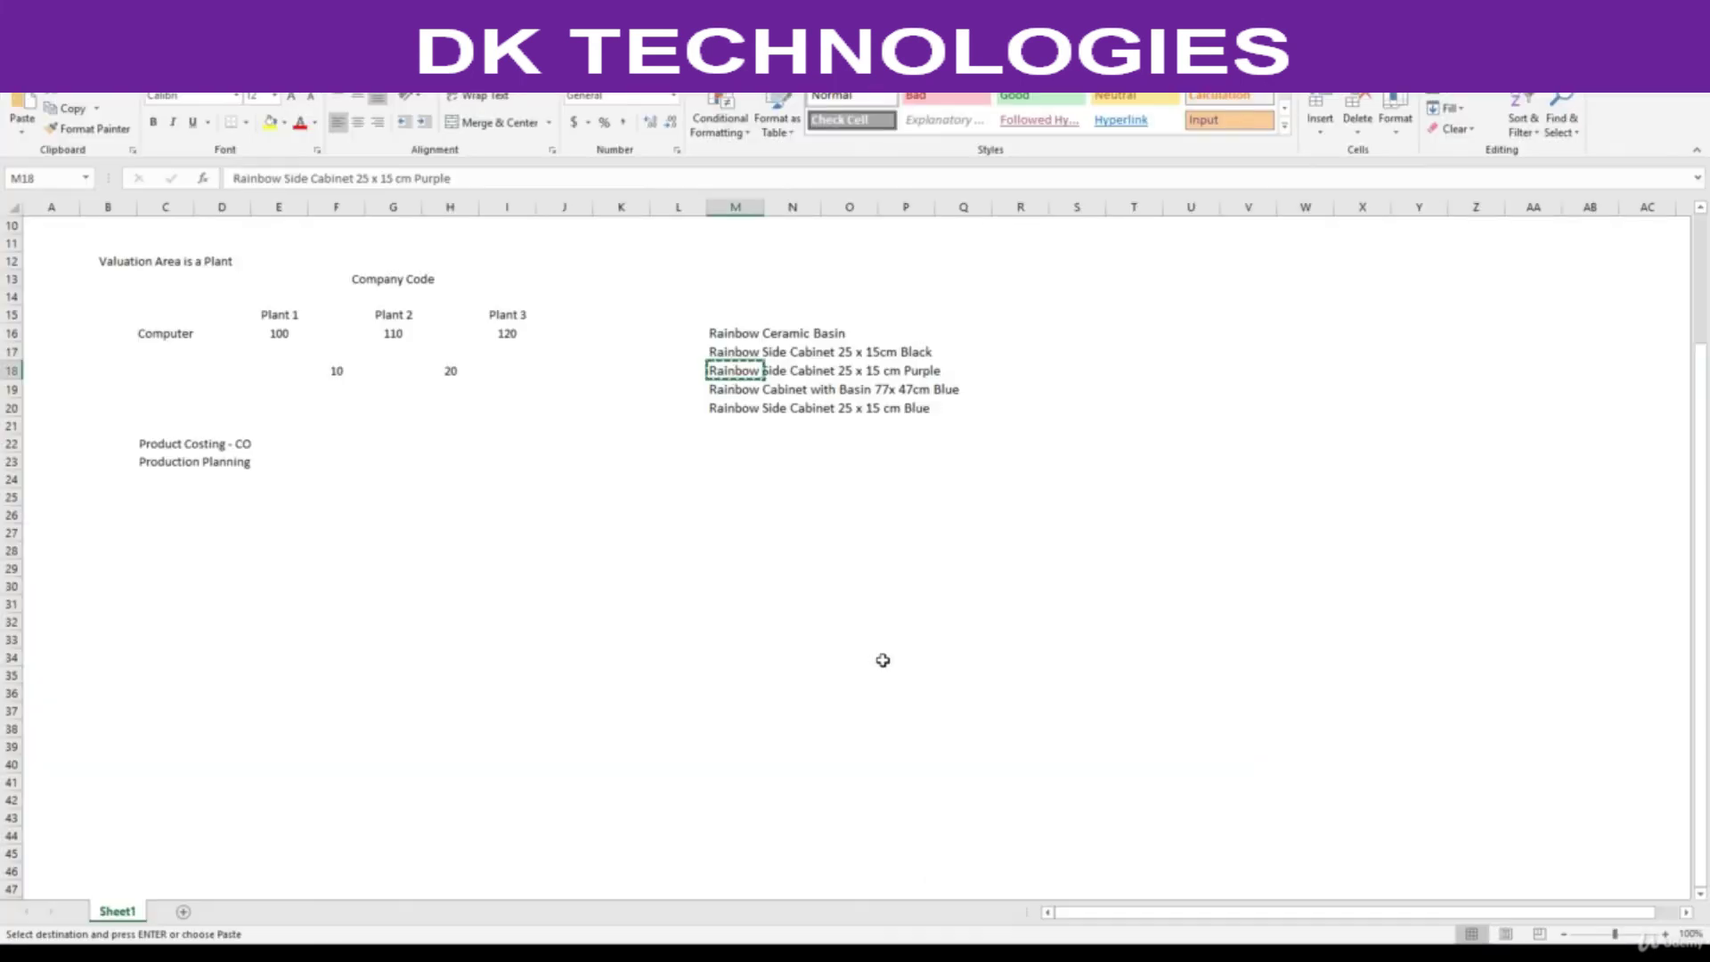
pyautogui.click(731, 389)
pyautogui.press('Escape')
pyautogui.hotkey('ctrl', 'c')
pyautogui.hotkey('alt', 'Tab')
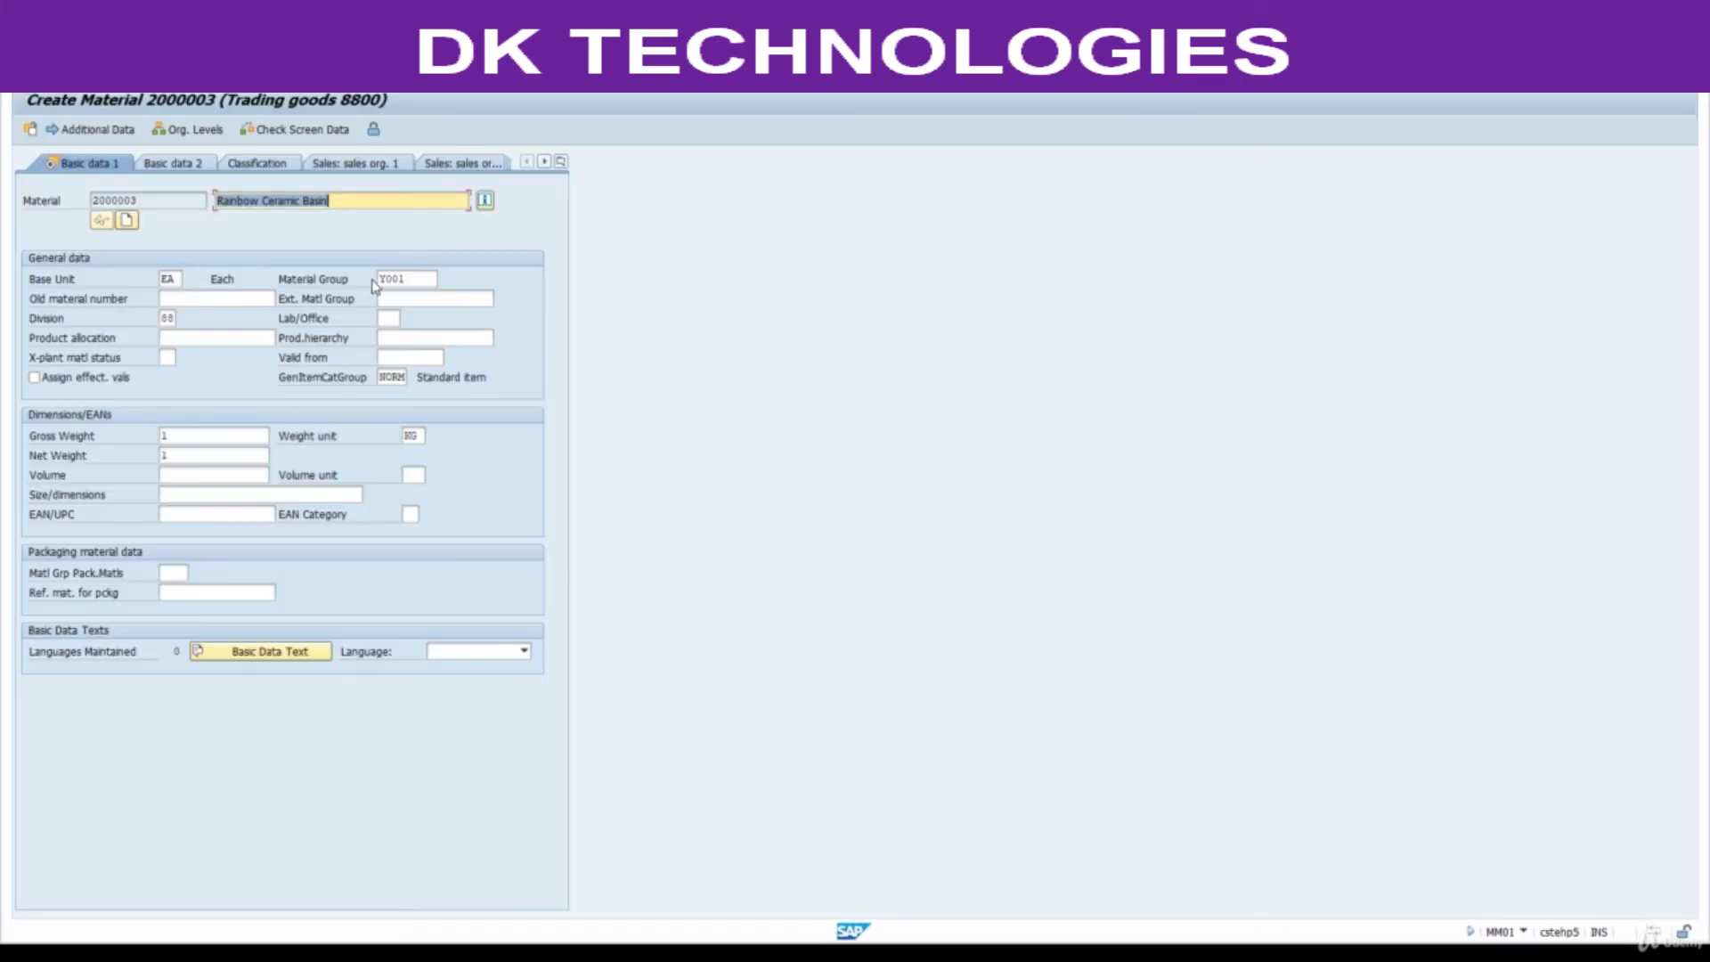
pyautogui.hotkey('ctrl', 'v')
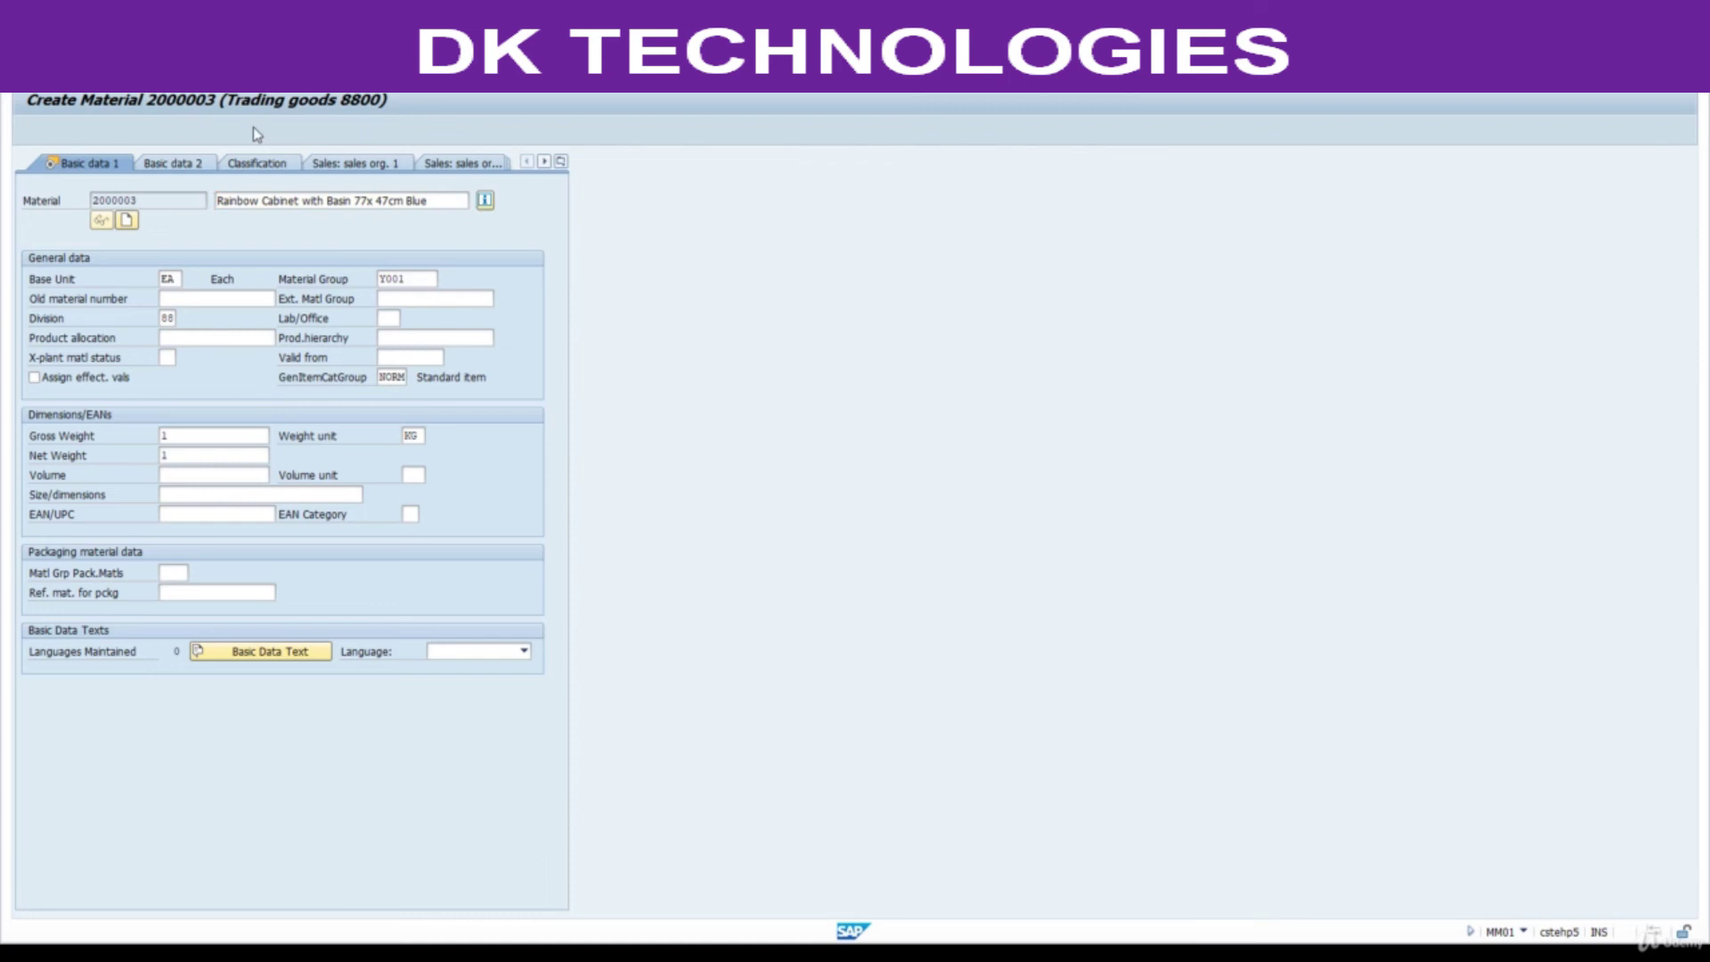
pyautogui.click(254, 130)
pyautogui.press('Return')
pyautogui.press('Return')
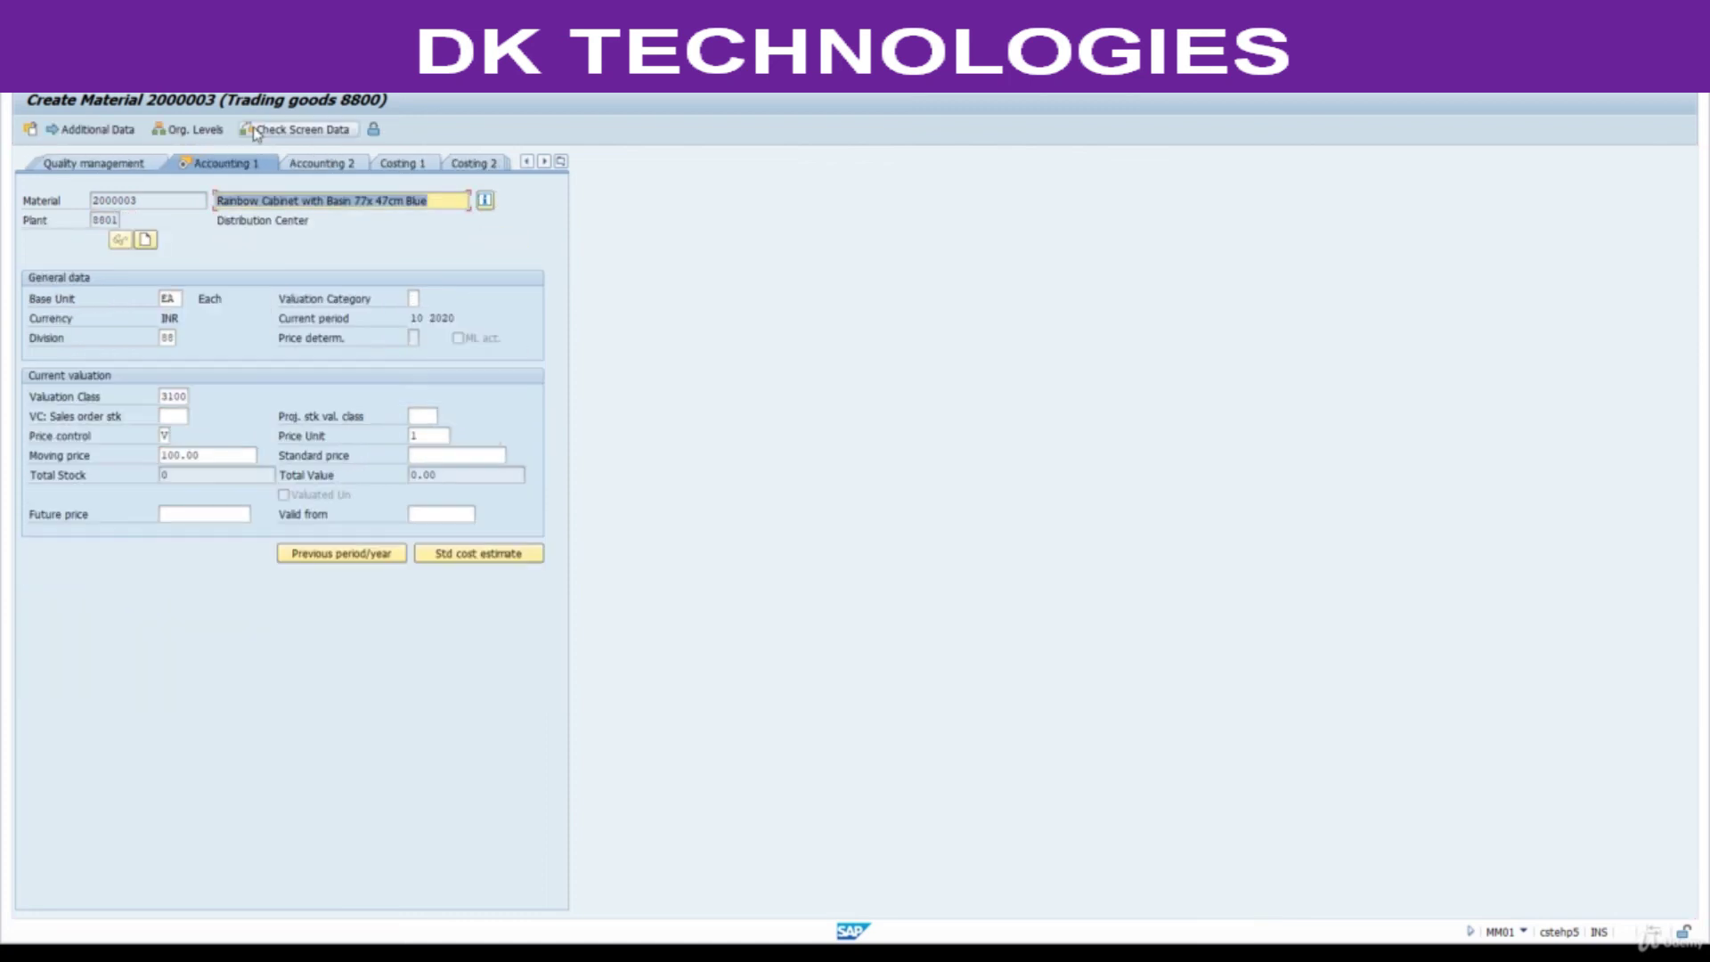
pyautogui.press('Return')
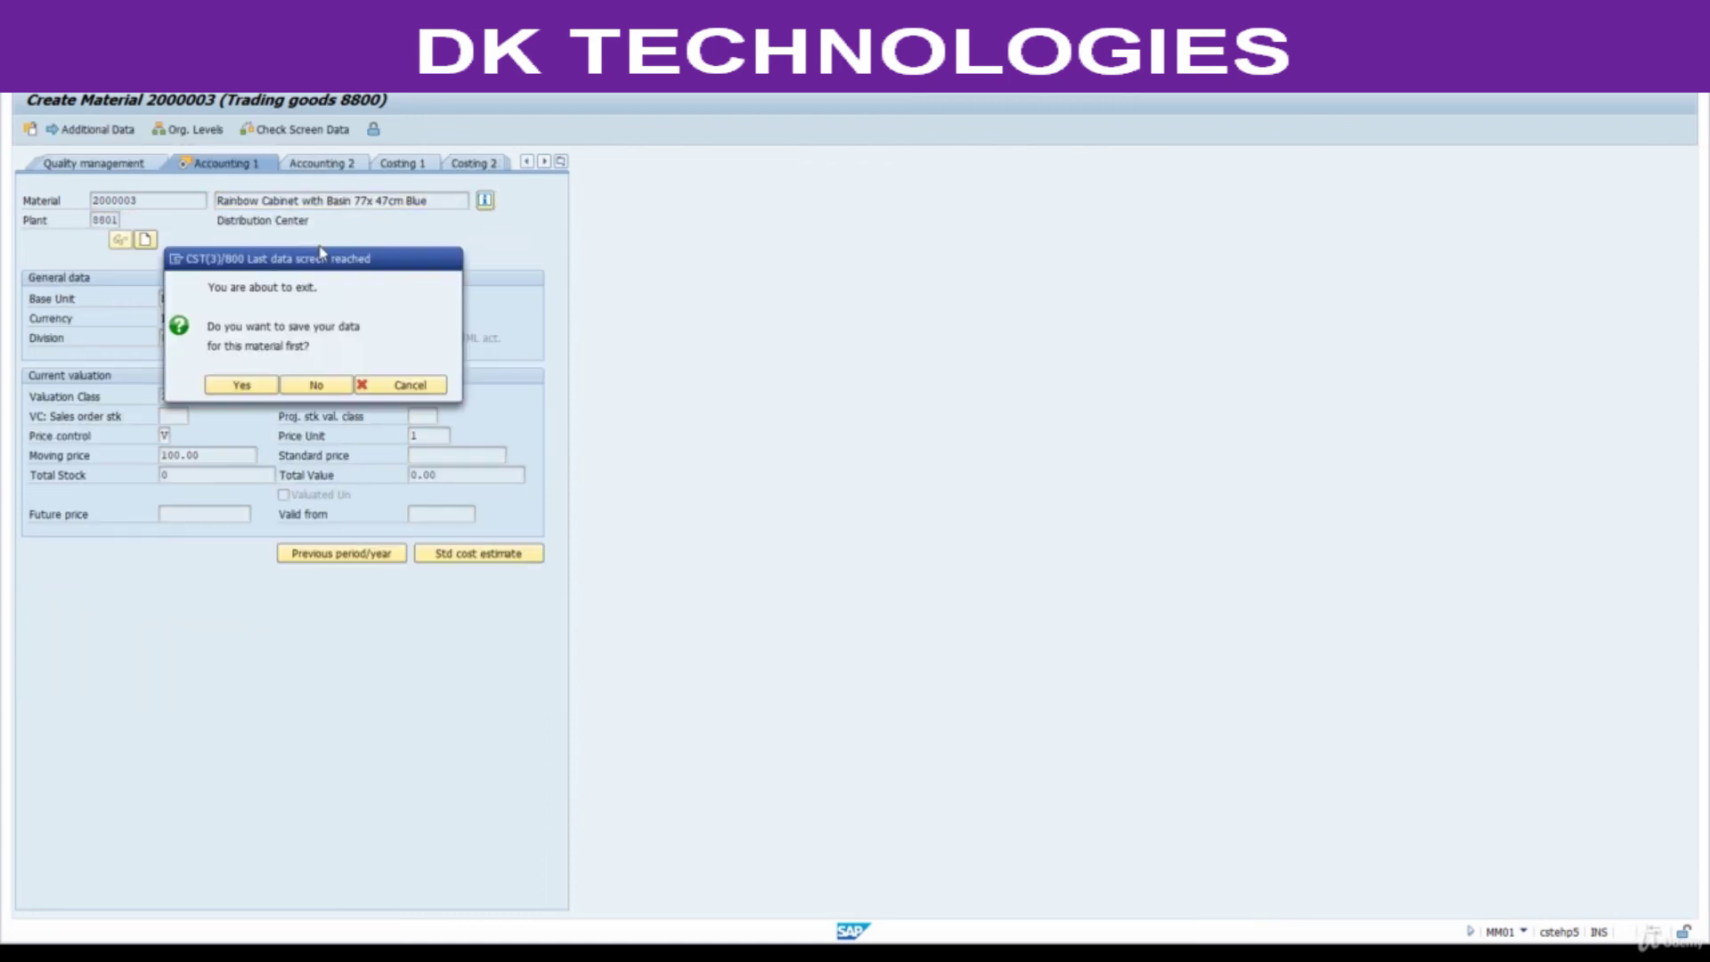
pyautogui.click(237, 386)
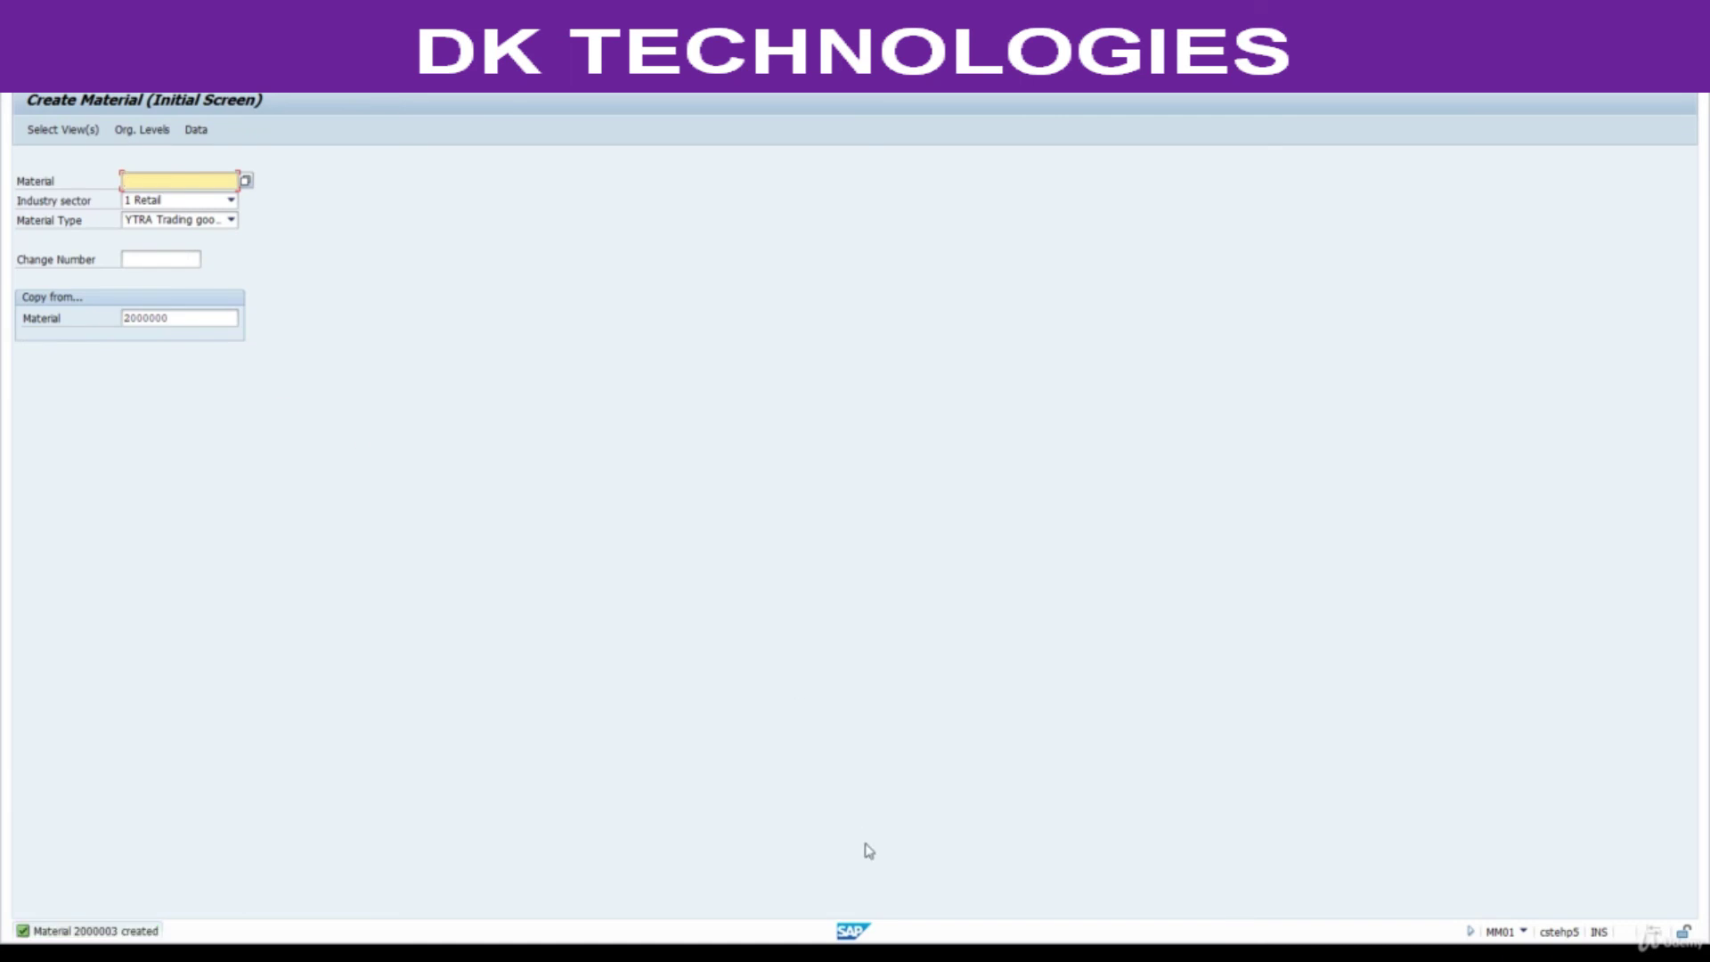
# Rerun the MM60 list for plant 8801 with no material filter, showing 2000000 through 2000003
pyautogui.moveTo(851, 931)
pyautogui.click(838, 887)
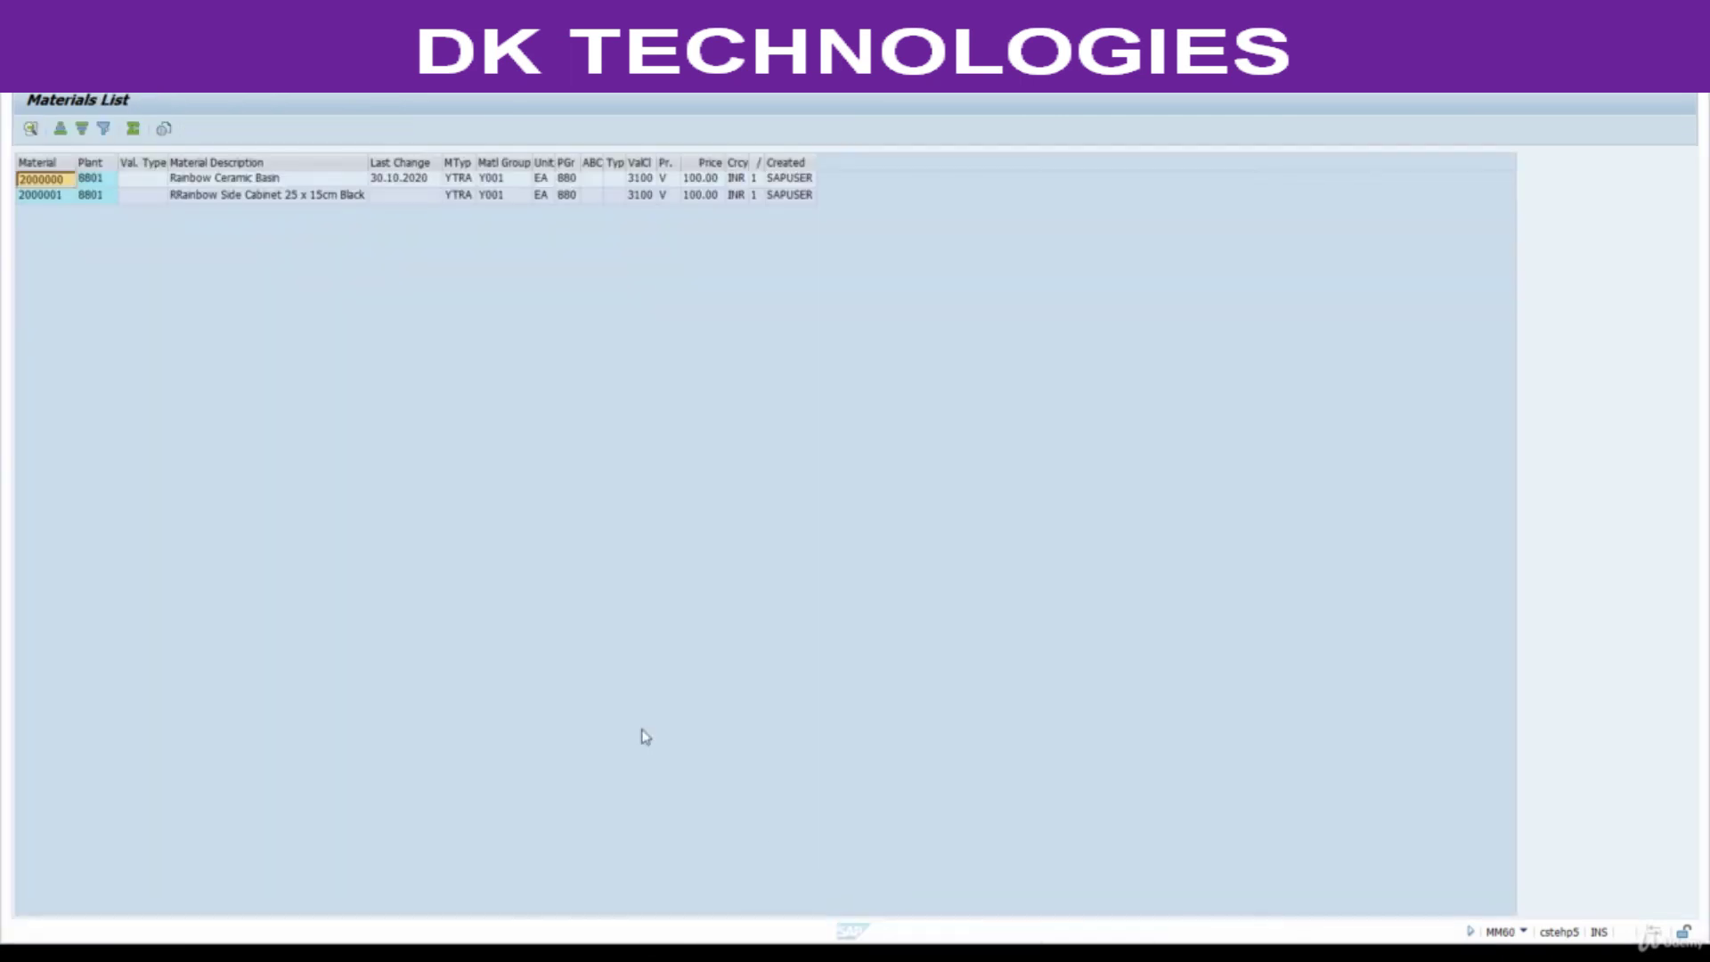
pyautogui.press('F3')
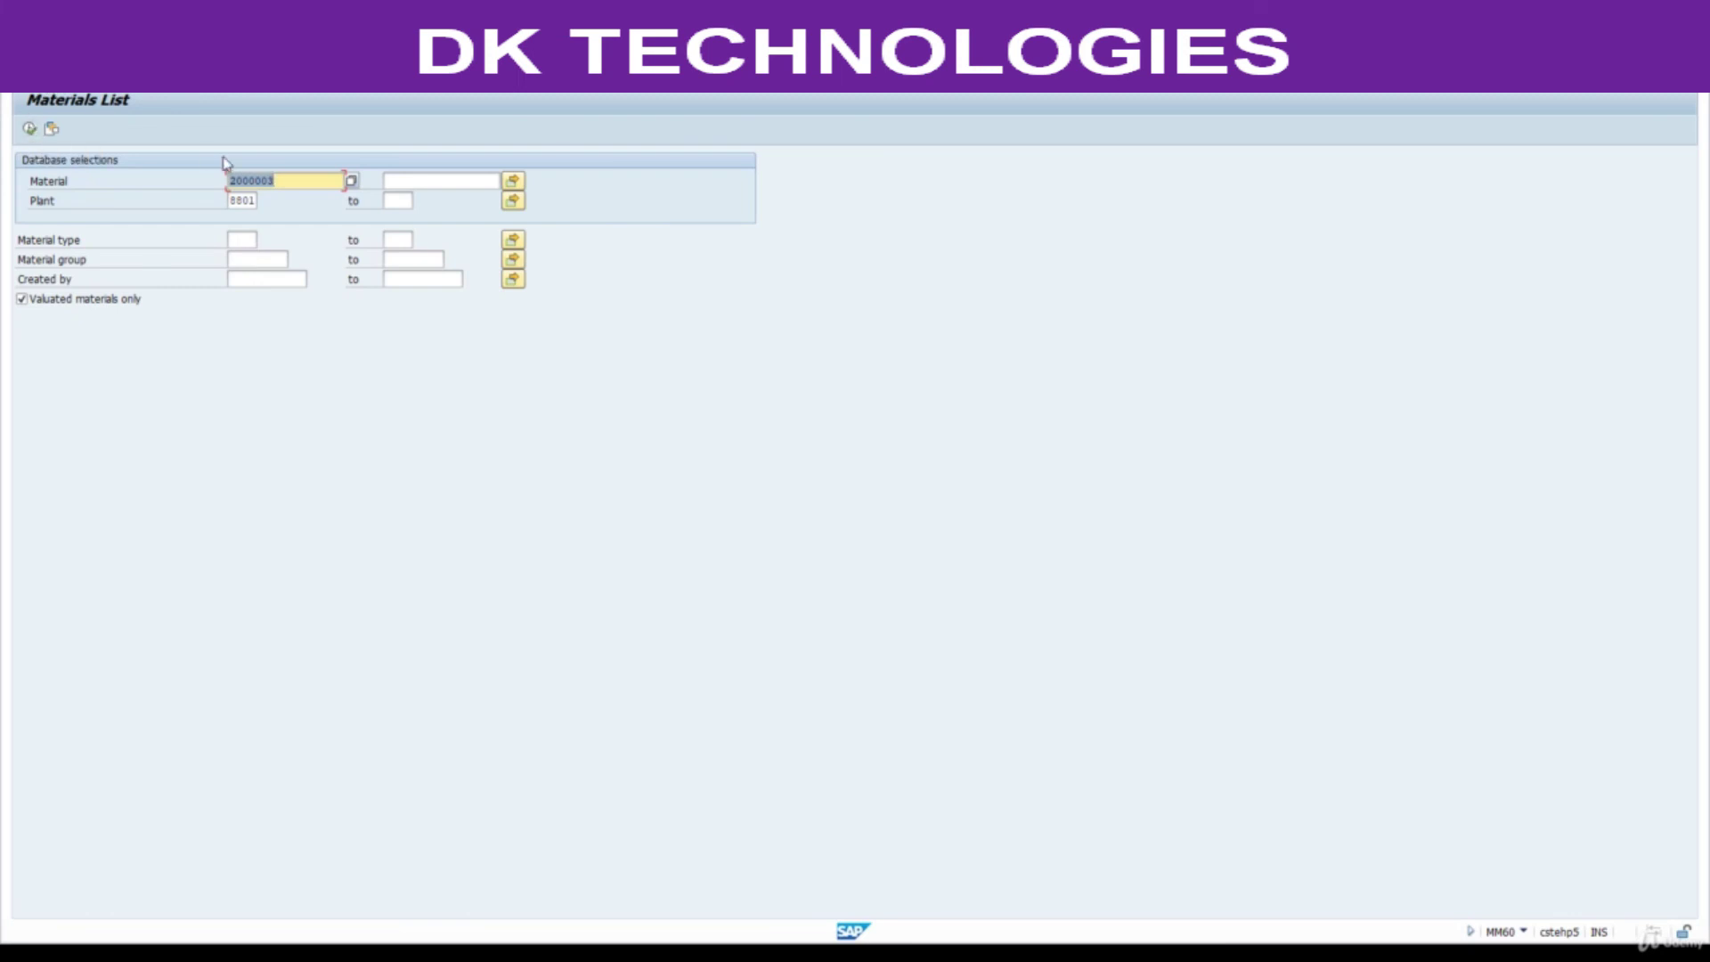
pyautogui.press('Delete')
pyautogui.click(29, 130)
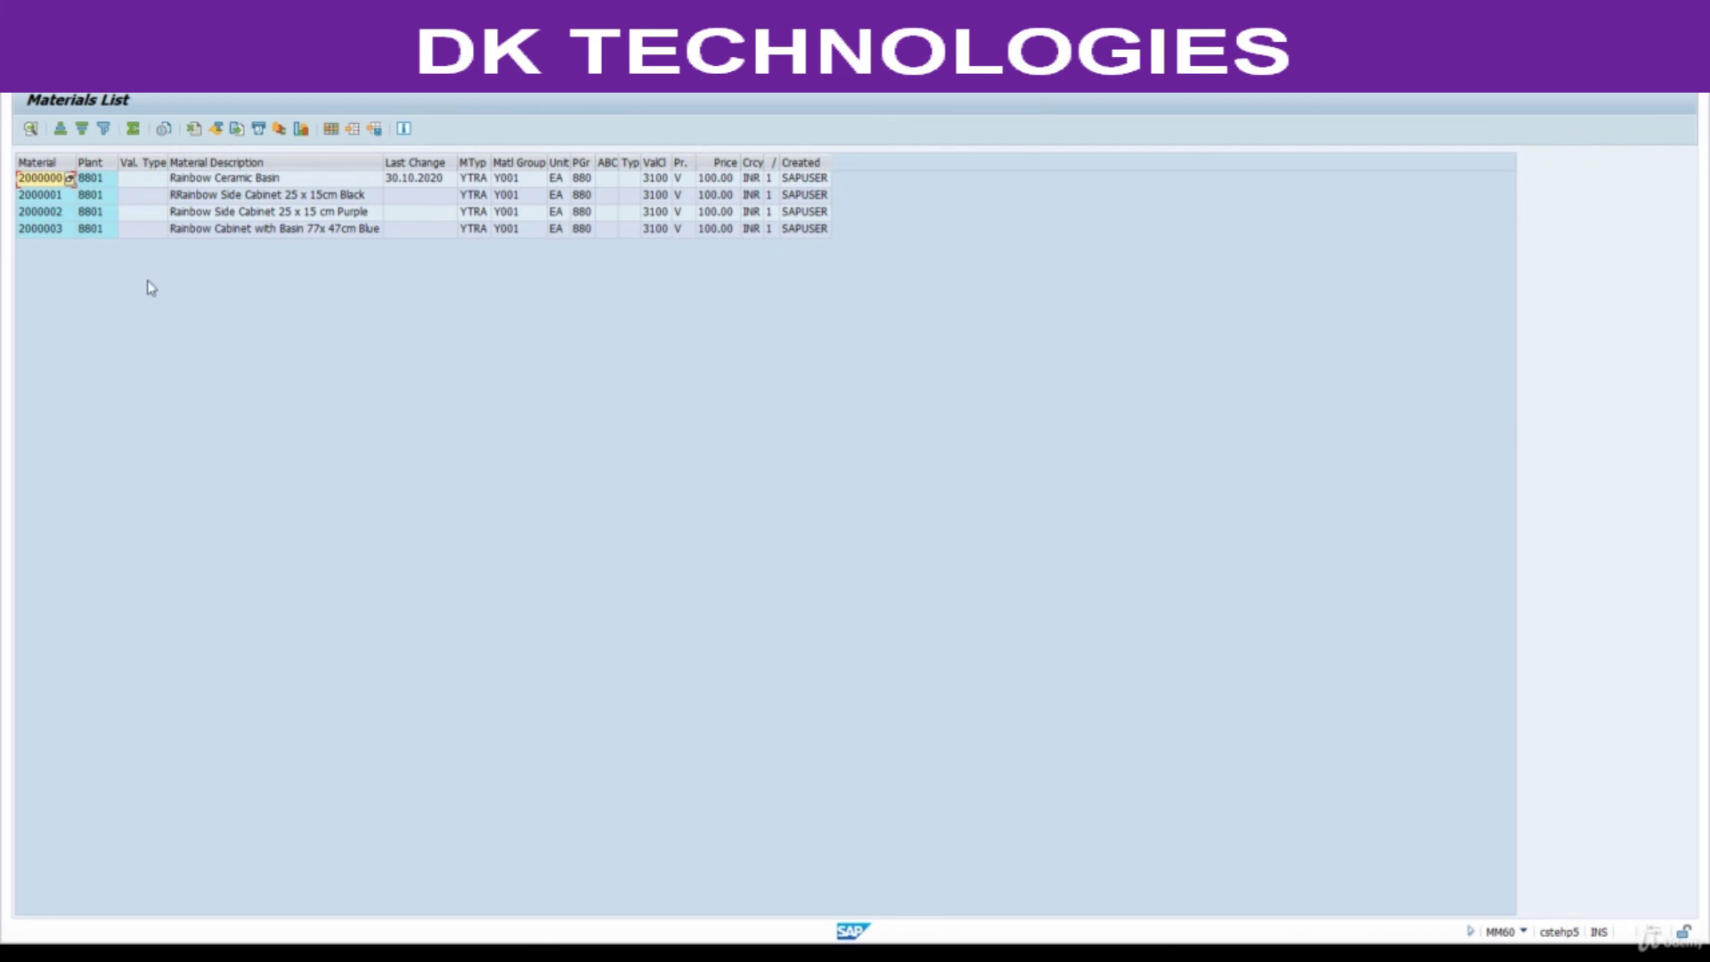
pyautogui.click(49, 233)
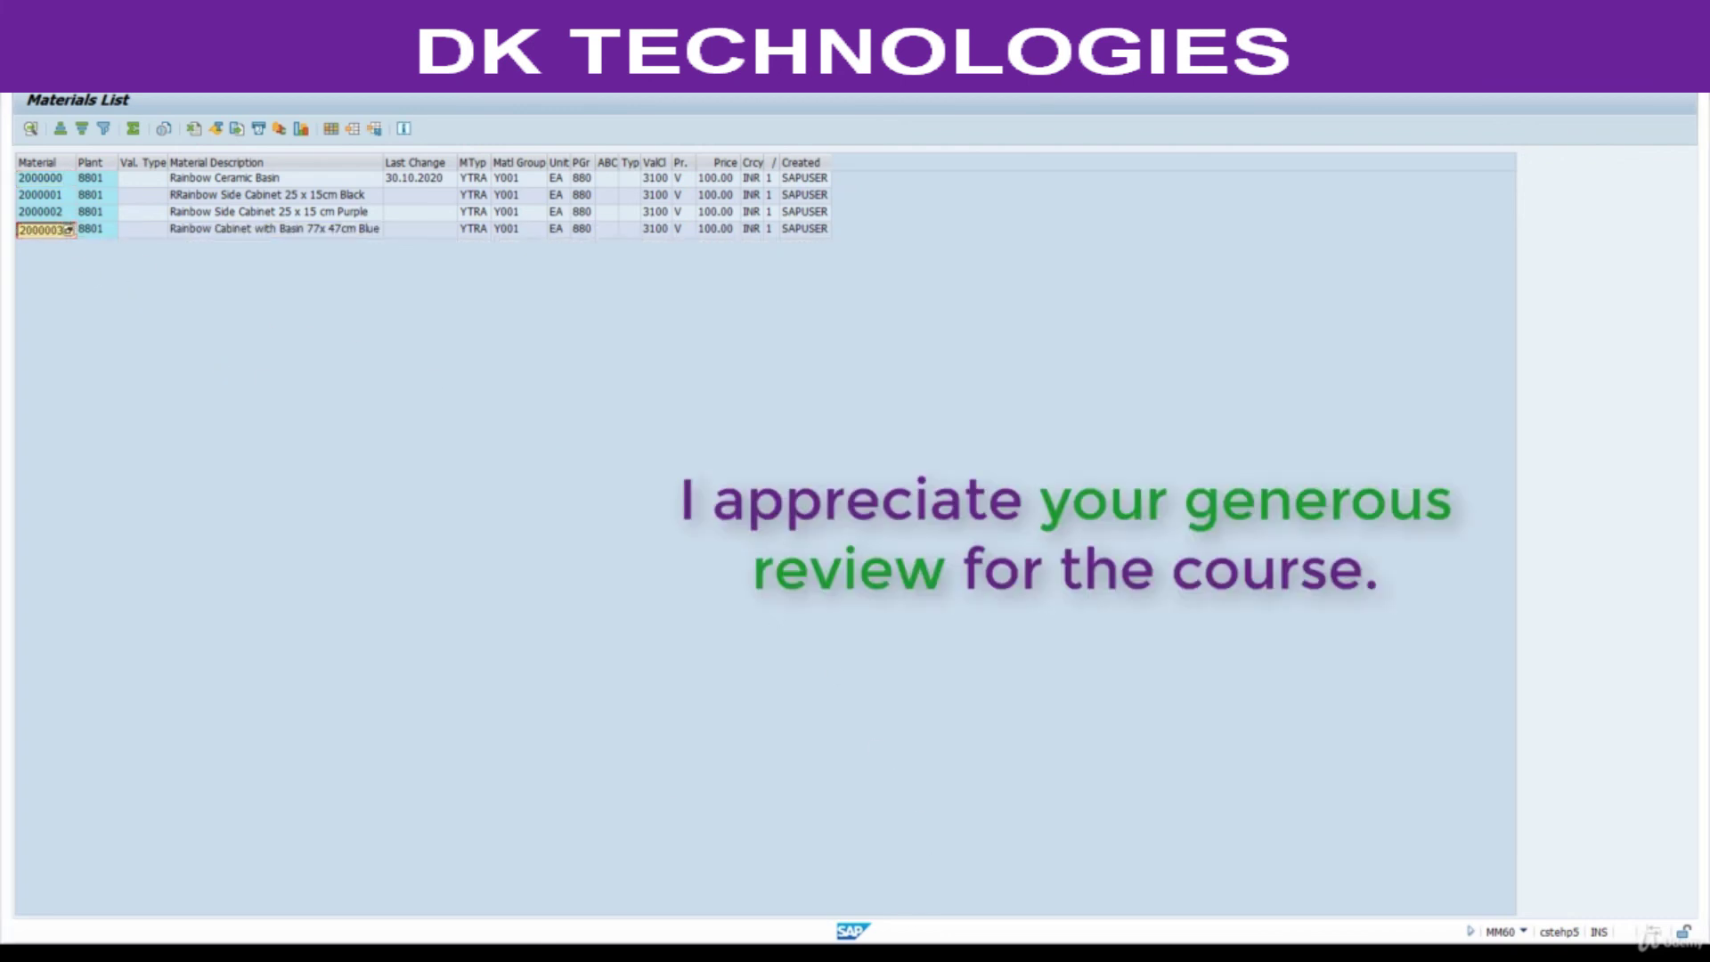
pyautogui.click(1016, 904)
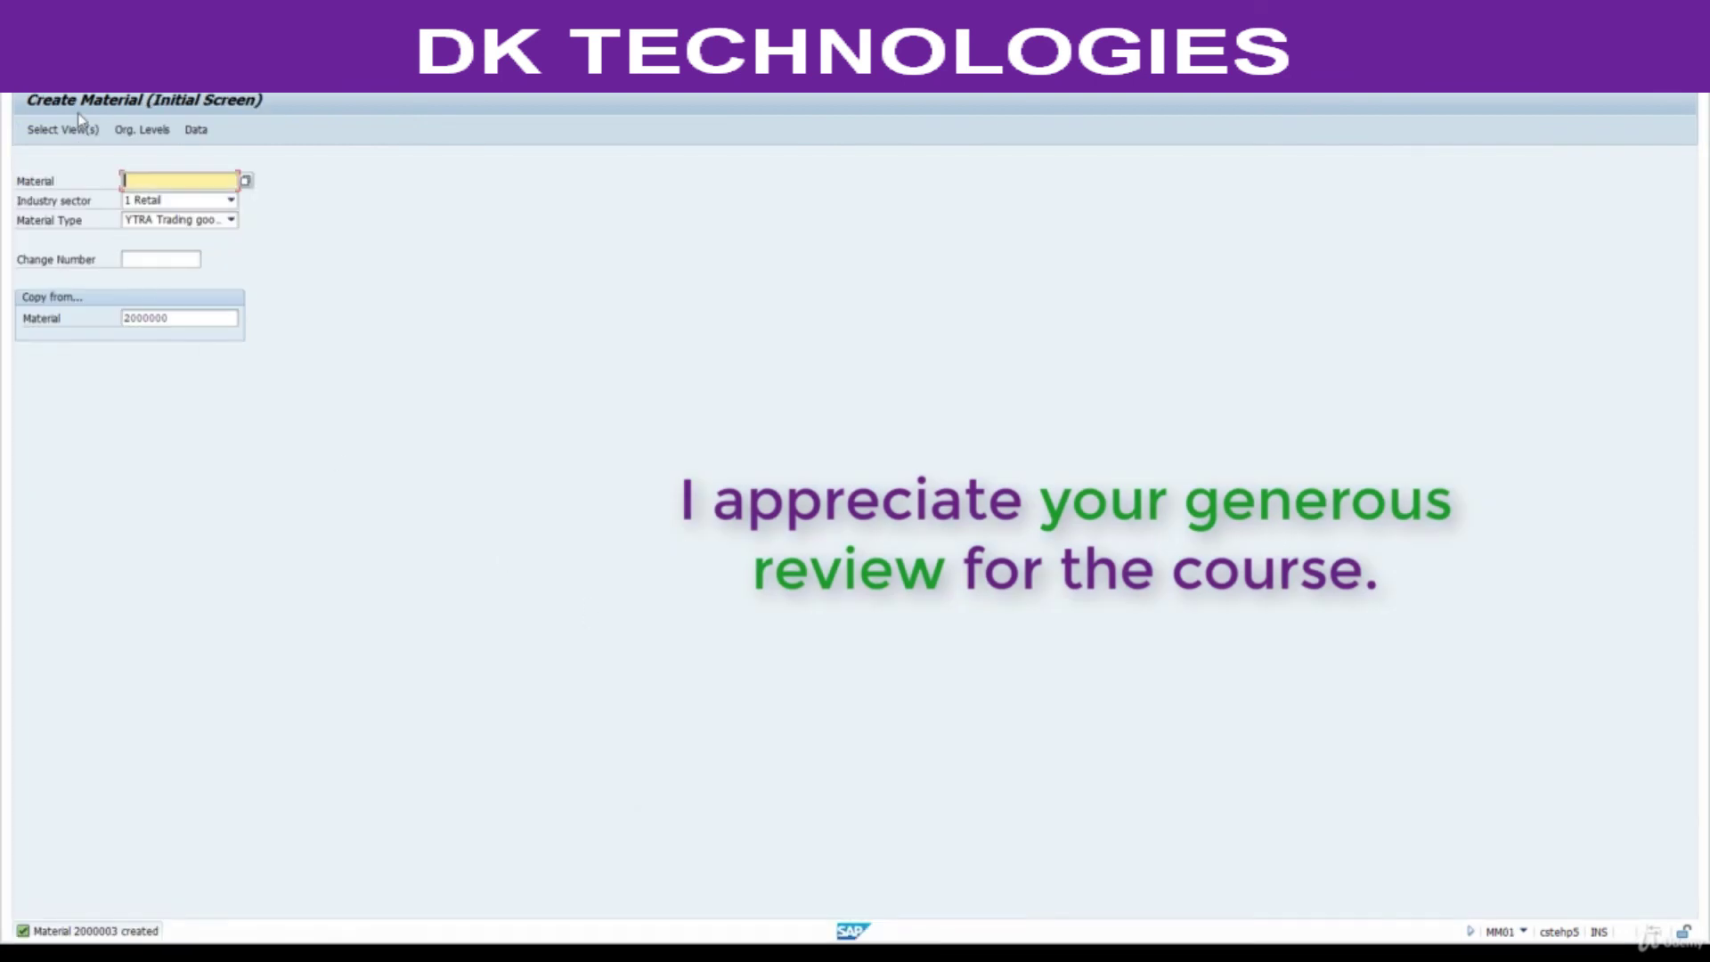
# Switch to Display Material and enter material 2000003
pyautogui.click(40, 82)
pyautogui.moveTo(98, 120)
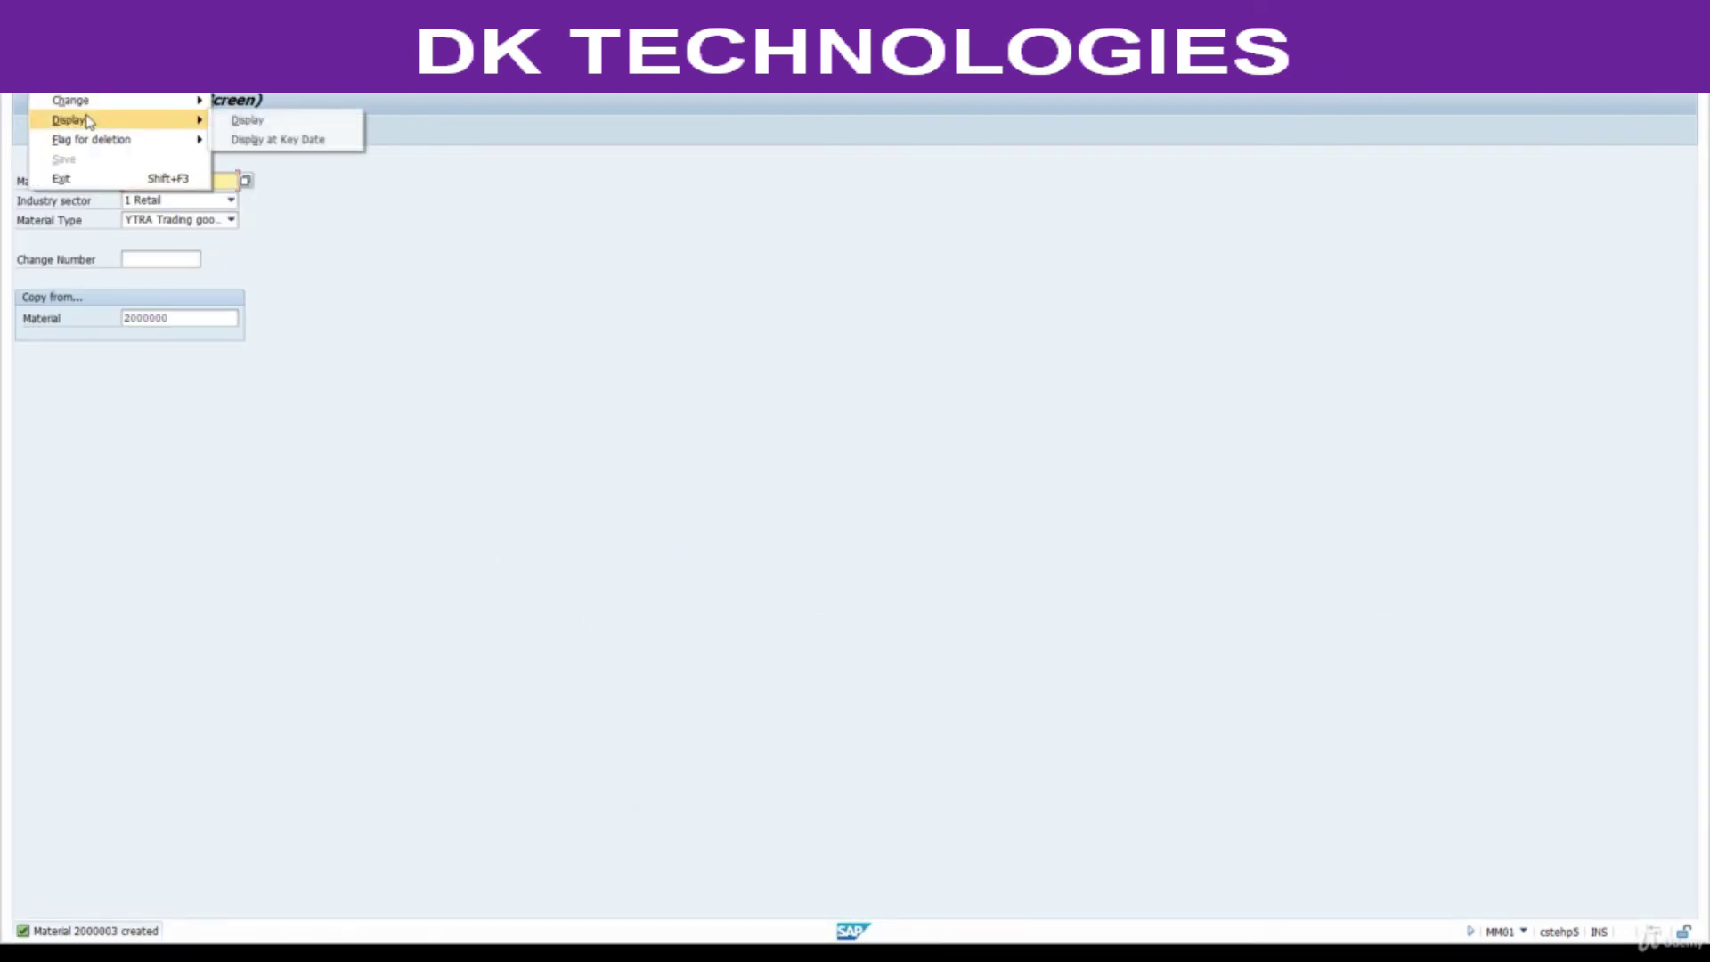
pyautogui.click(246, 121)
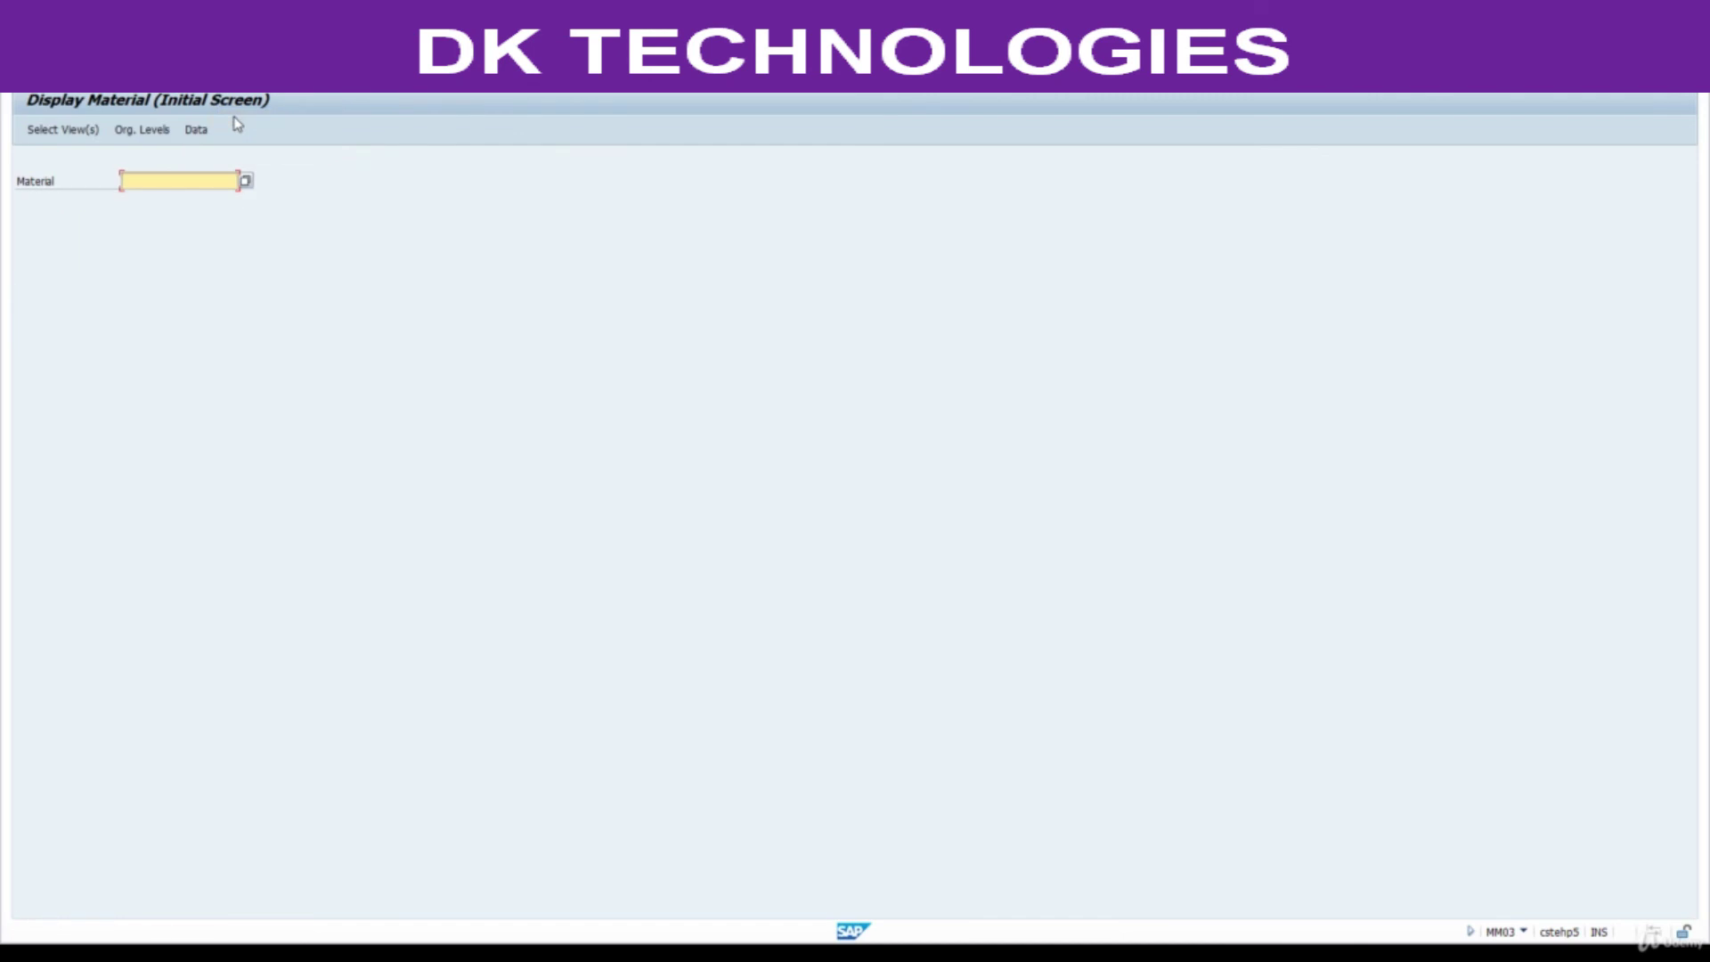
pyautogui.write('2000003')
pyautogui.press('Return')
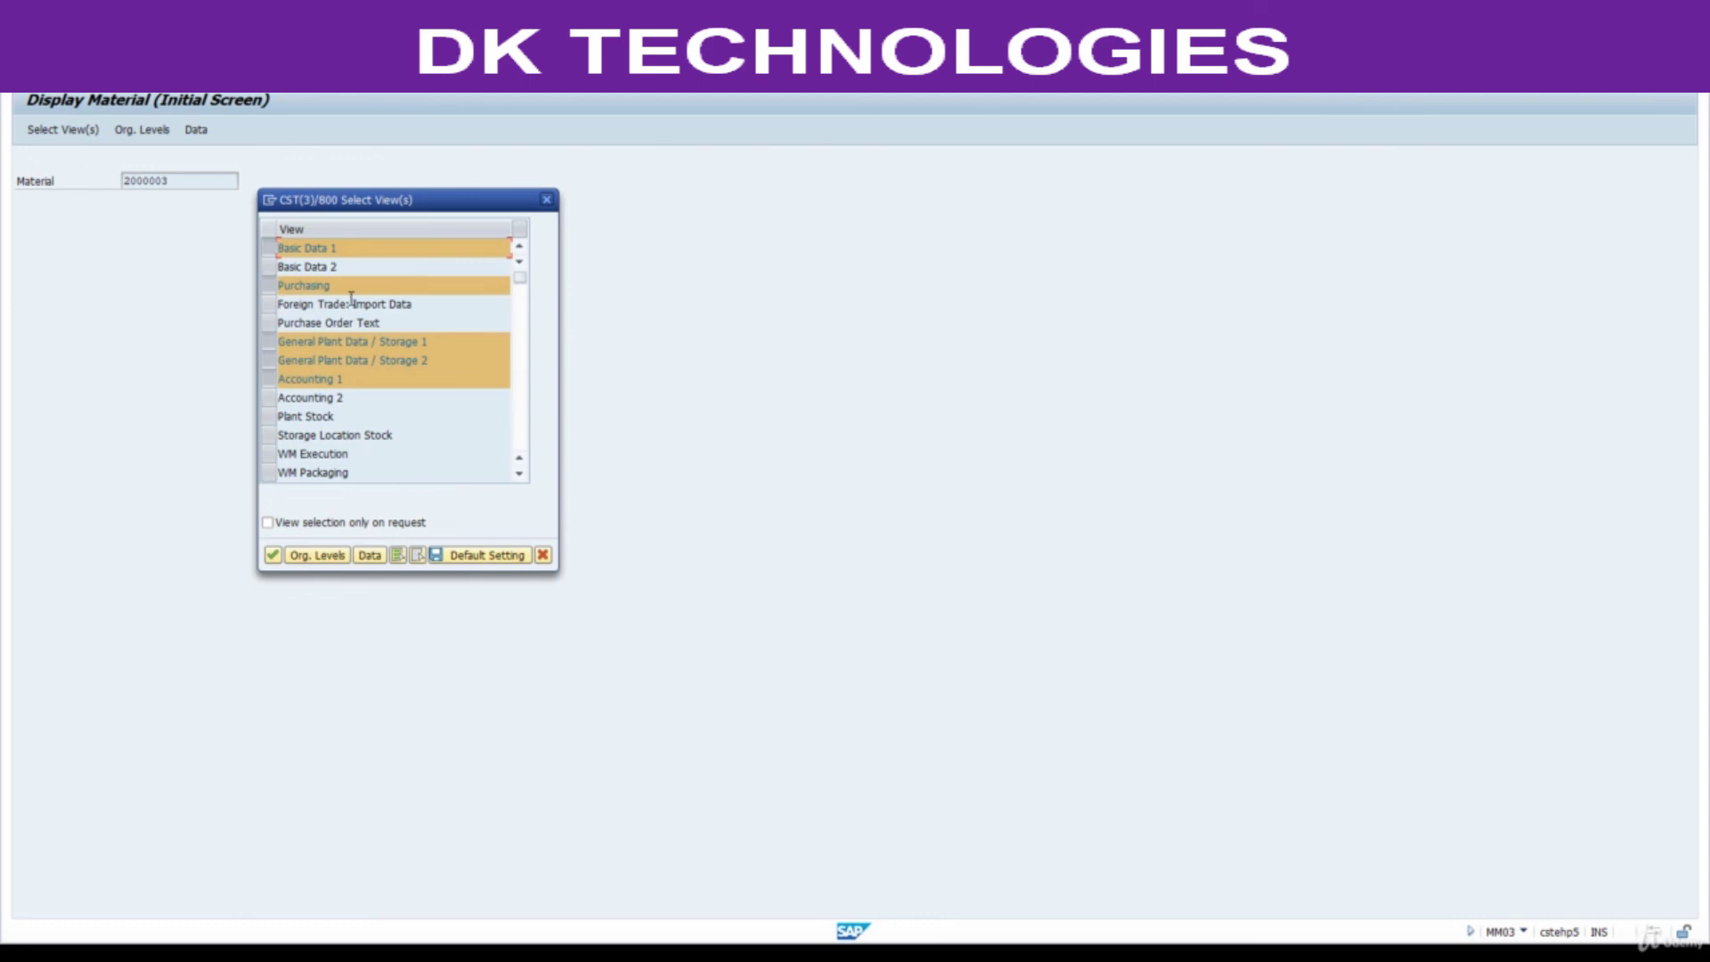
# Confirm the views with plant 8801 to show Basic data 1 of 2000003, then open the PDF notes
pyautogui.click(272, 554)
pyautogui.write('8801')
pyautogui.press('Escape')
pyautogui.press('Tab')
pyautogui.press('Tab')
pyautogui.press('Return')
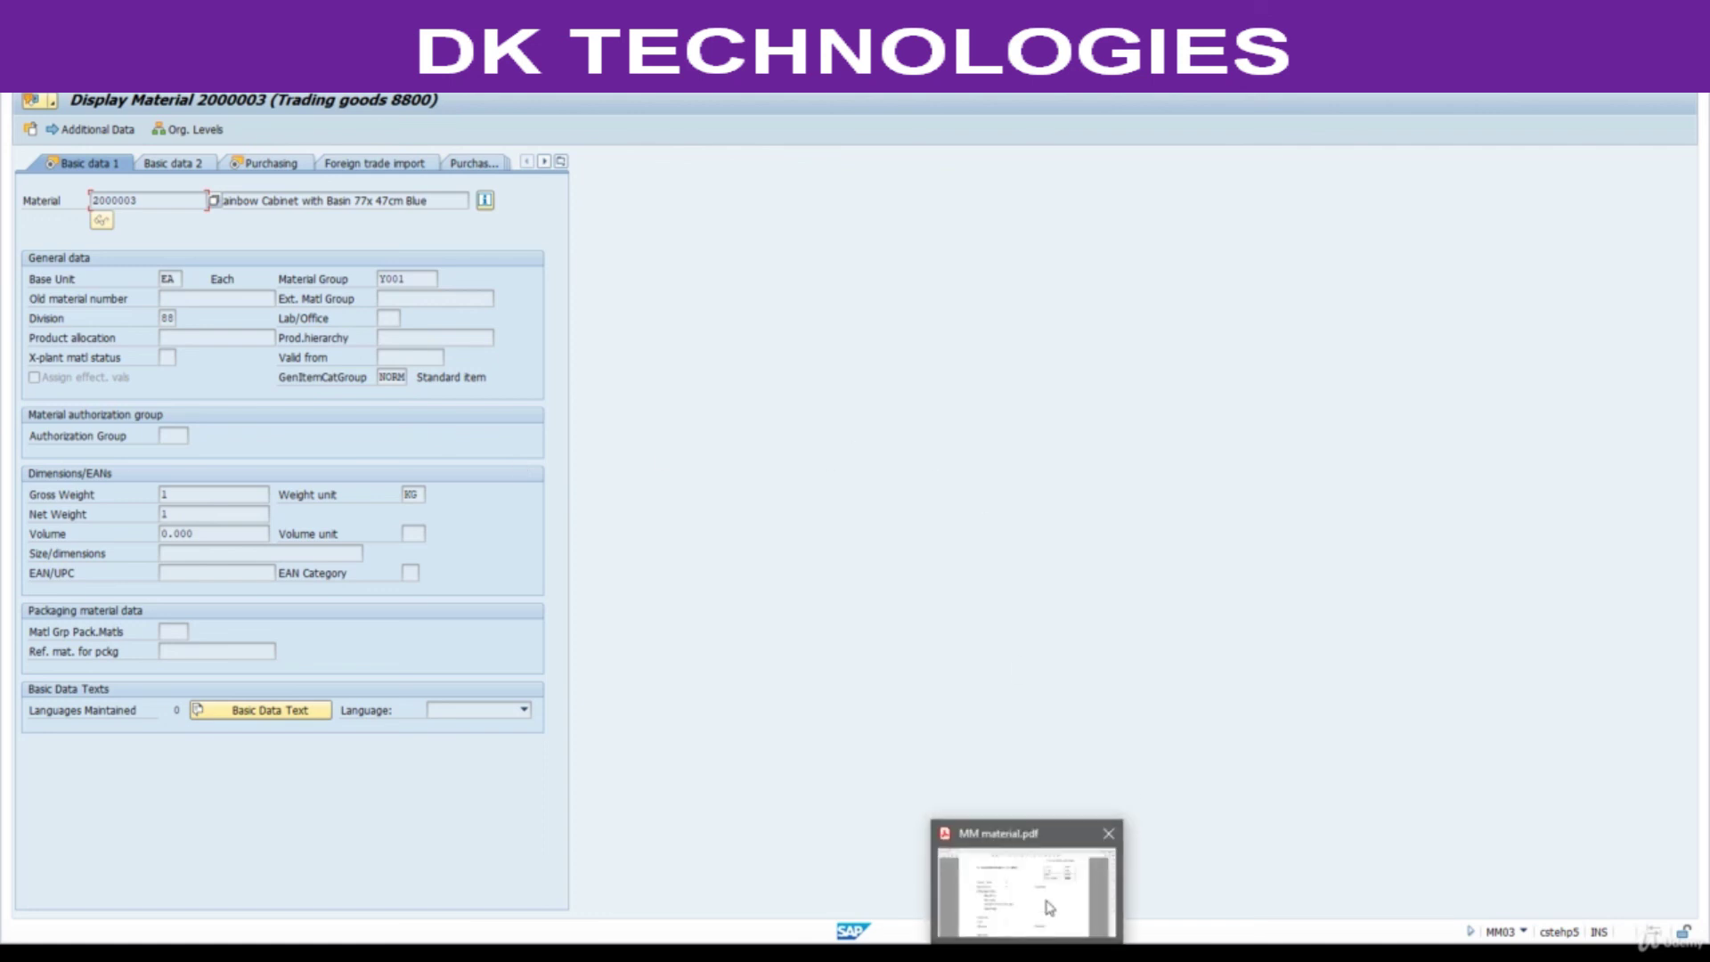
pyautogui.click(980, 882)
pyautogui.scroll(-15, 1088, 755)
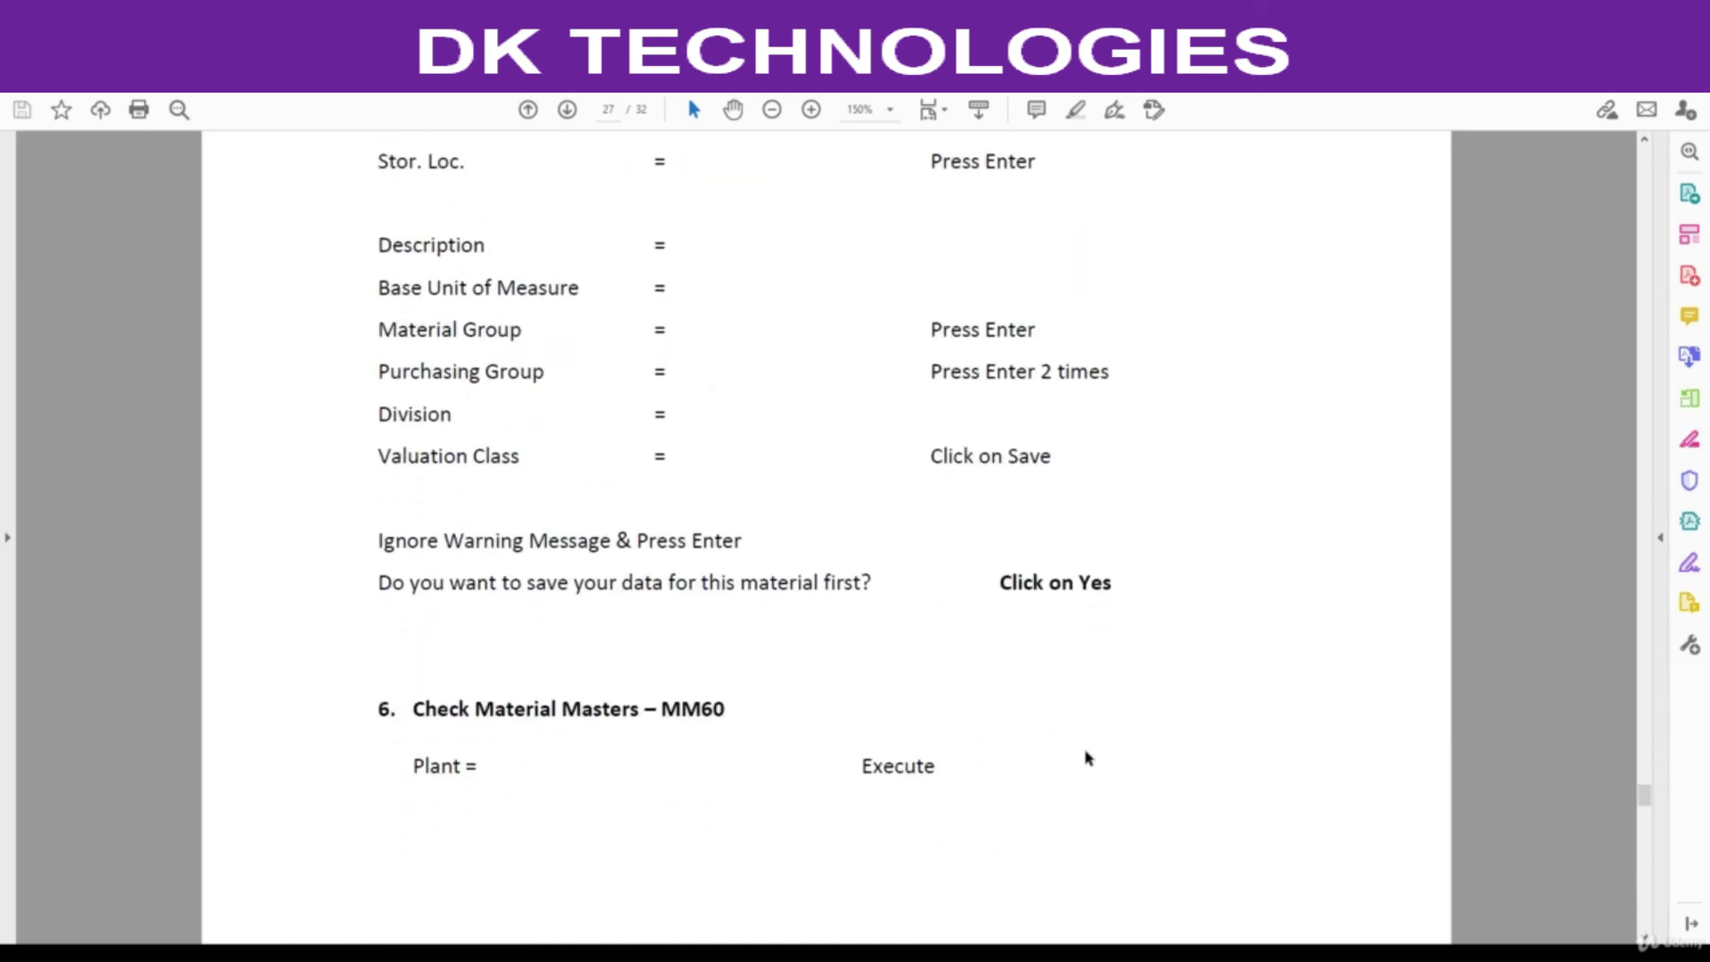
pyautogui.scroll(-5, 1083, 755)
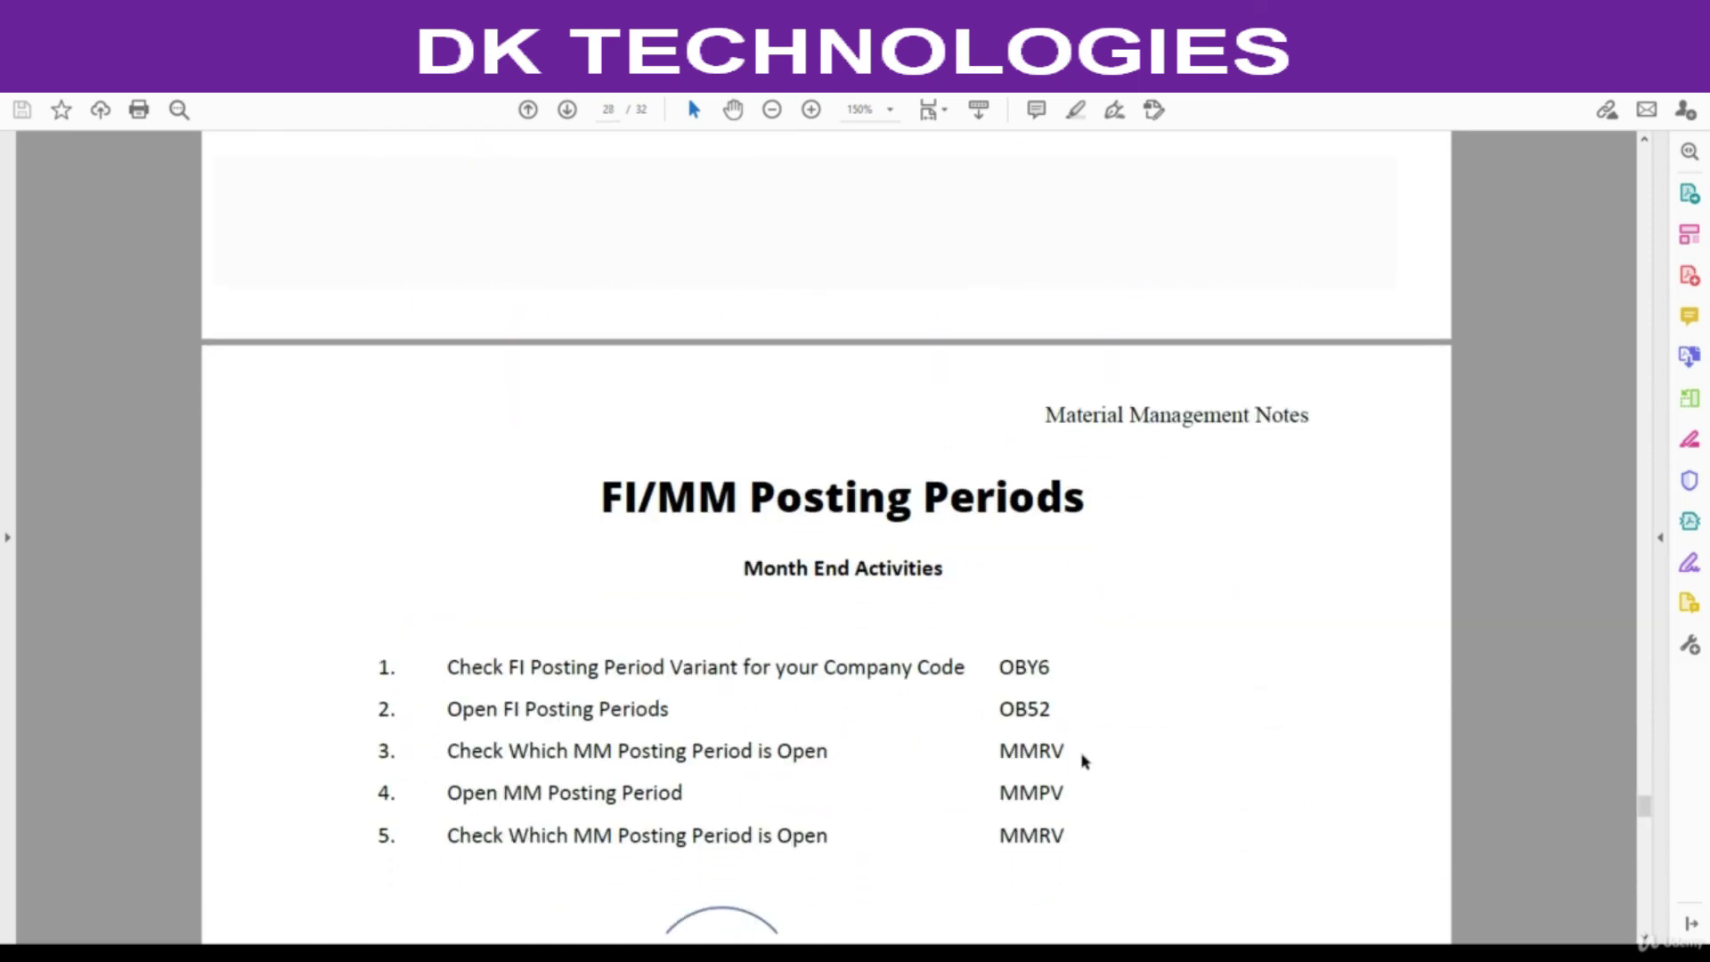